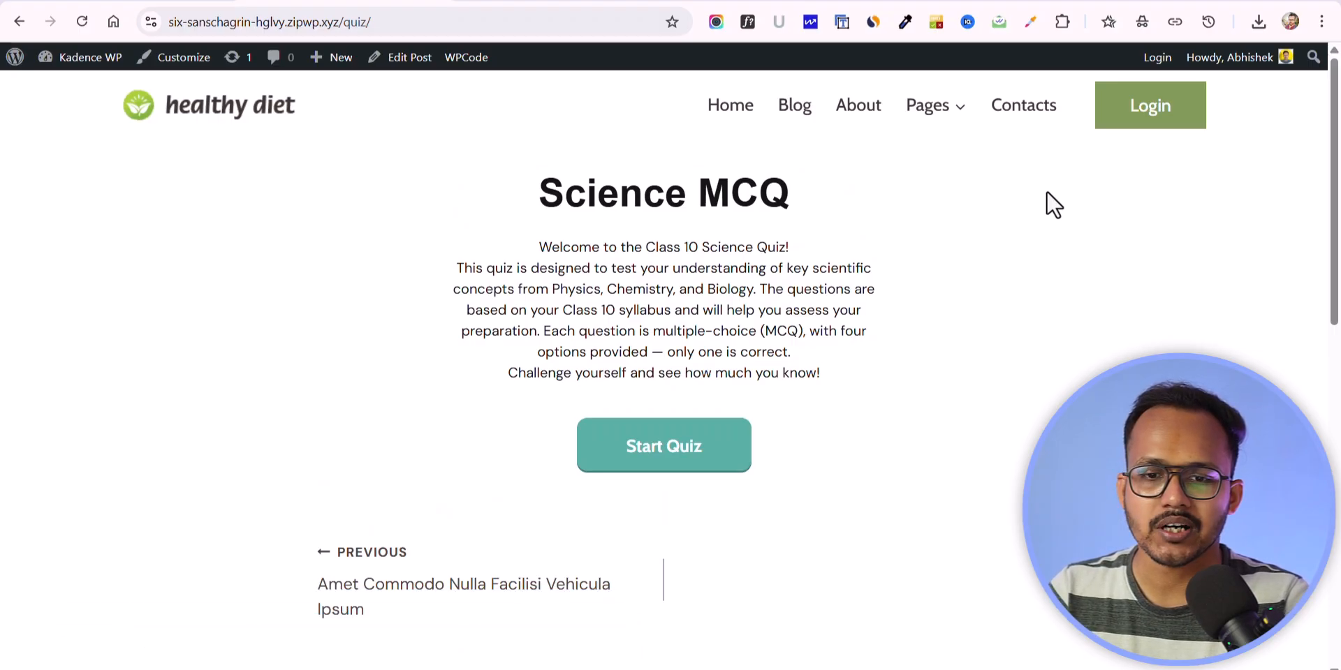
Step: Start the Science MCQ quiz and answer its first five questions with Oxygen, Na₂CO₃, Nitrogen, Stomach and Ampere
drag(541, 181, 841, 198)
drag(533, 245, 756, 341)
click(756, 342)
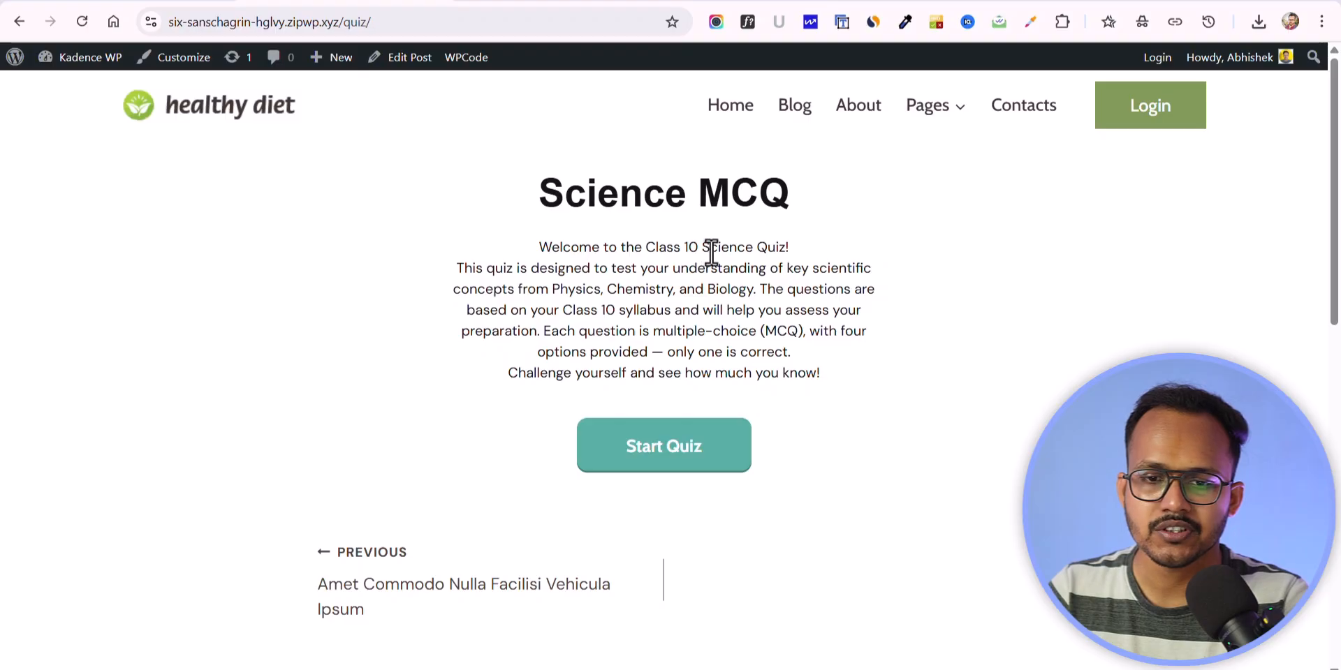
click(663, 469)
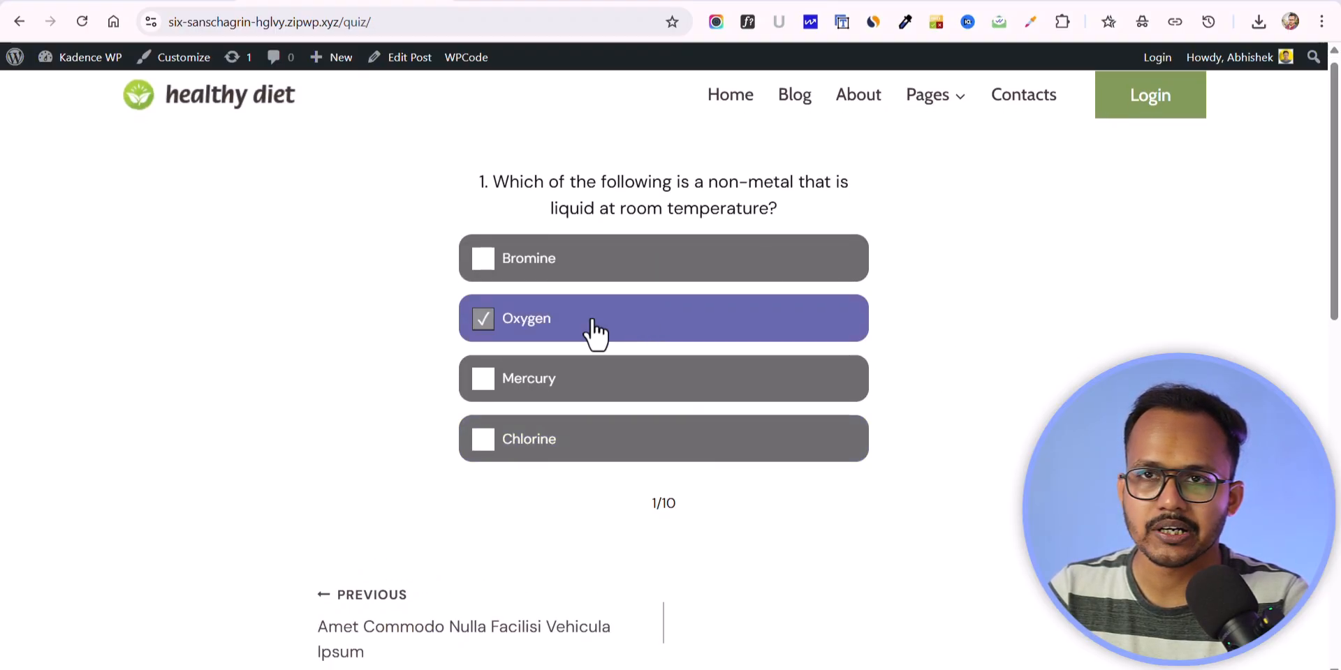
click(814, 321)
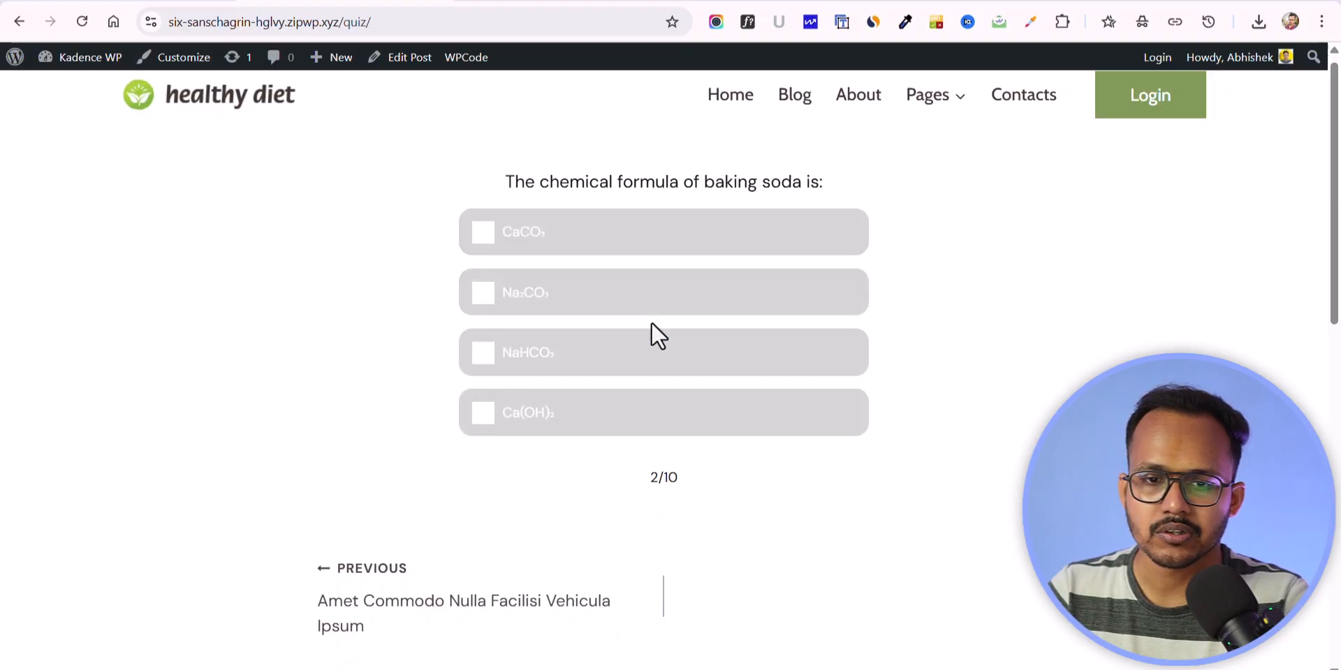
click(699, 360)
click(608, 293)
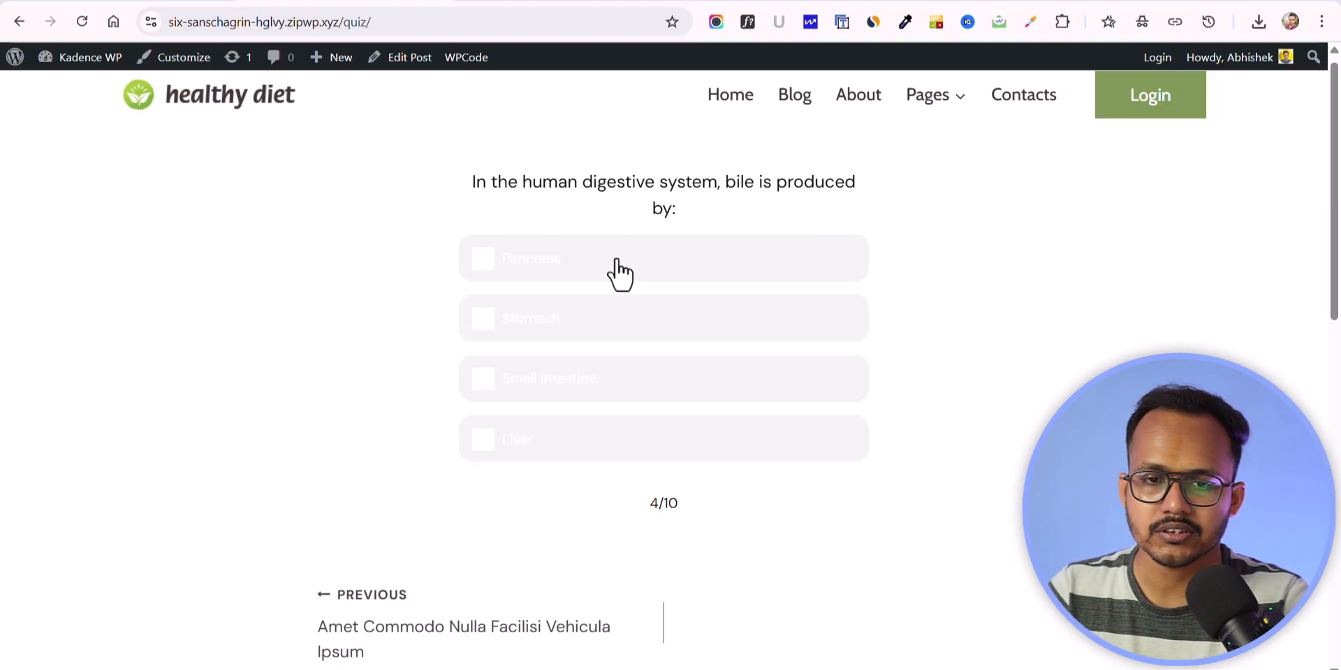
click(595, 328)
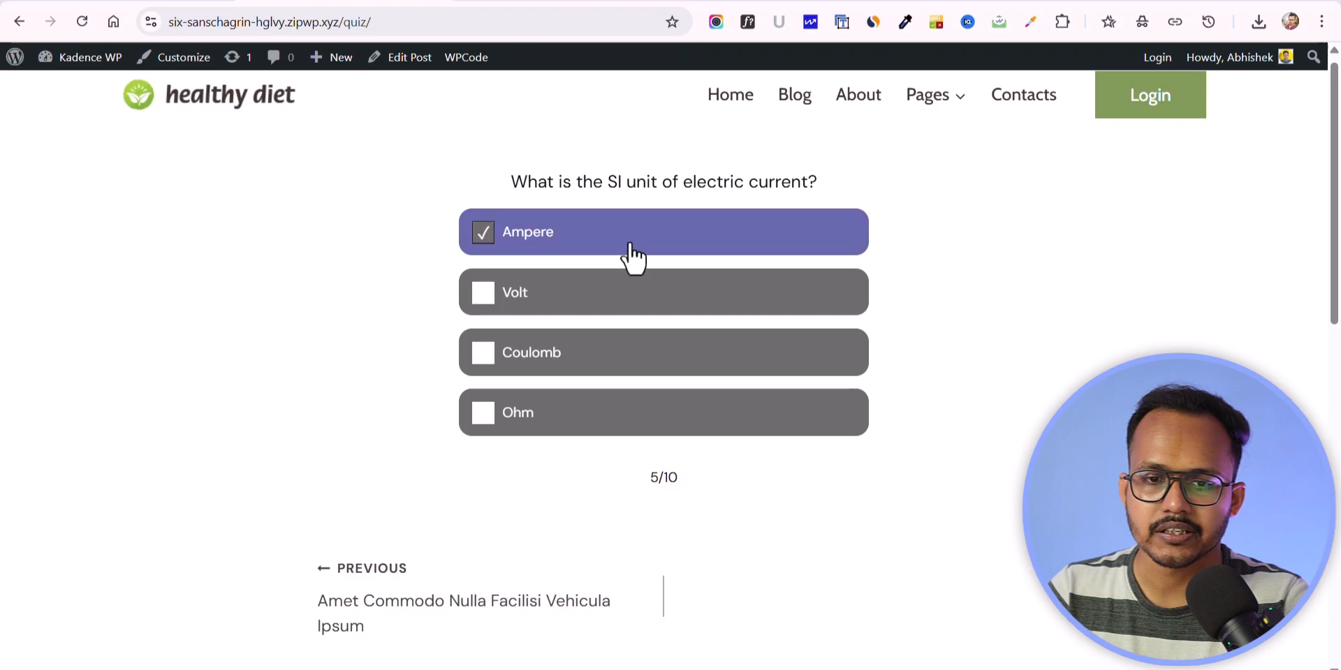
click(630, 246)
Step: Answer the last five quiz questions with Leaf, Area of cross-section, Ohm's Law, Amoeba and Hydrogen
click(534, 363)
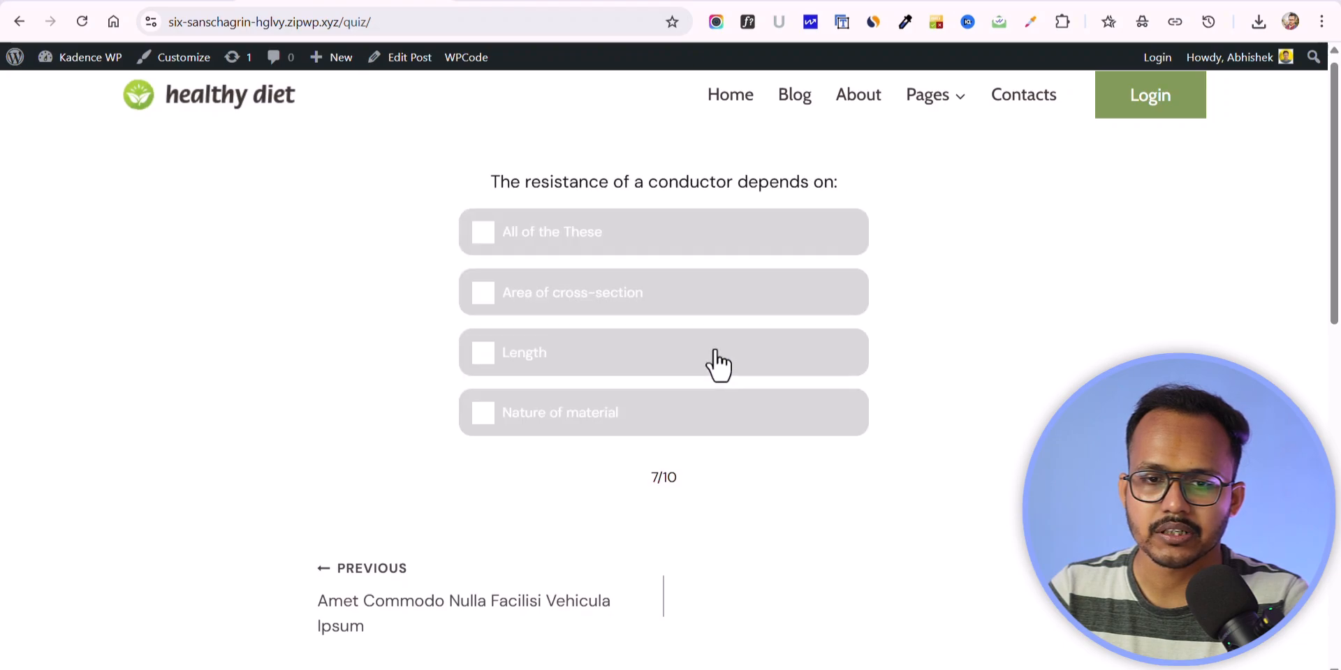
click(635, 311)
click(590, 353)
click(635, 297)
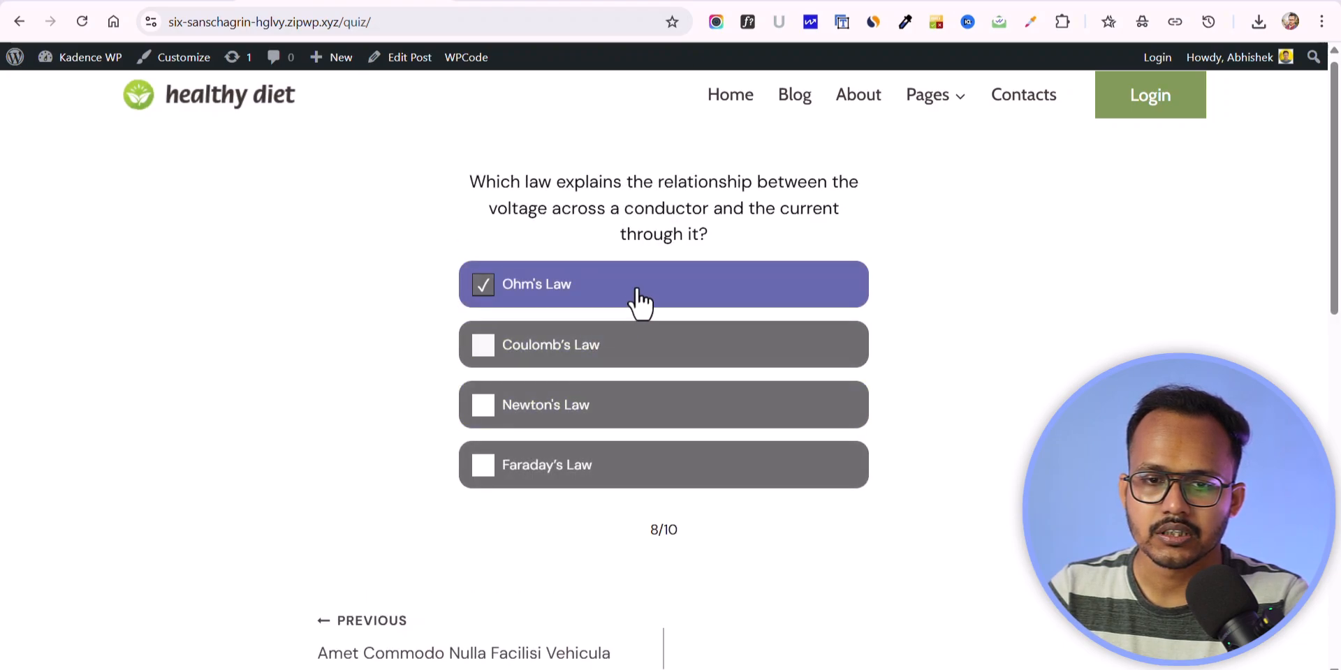
click(627, 380)
click(584, 335)
click(630, 393)
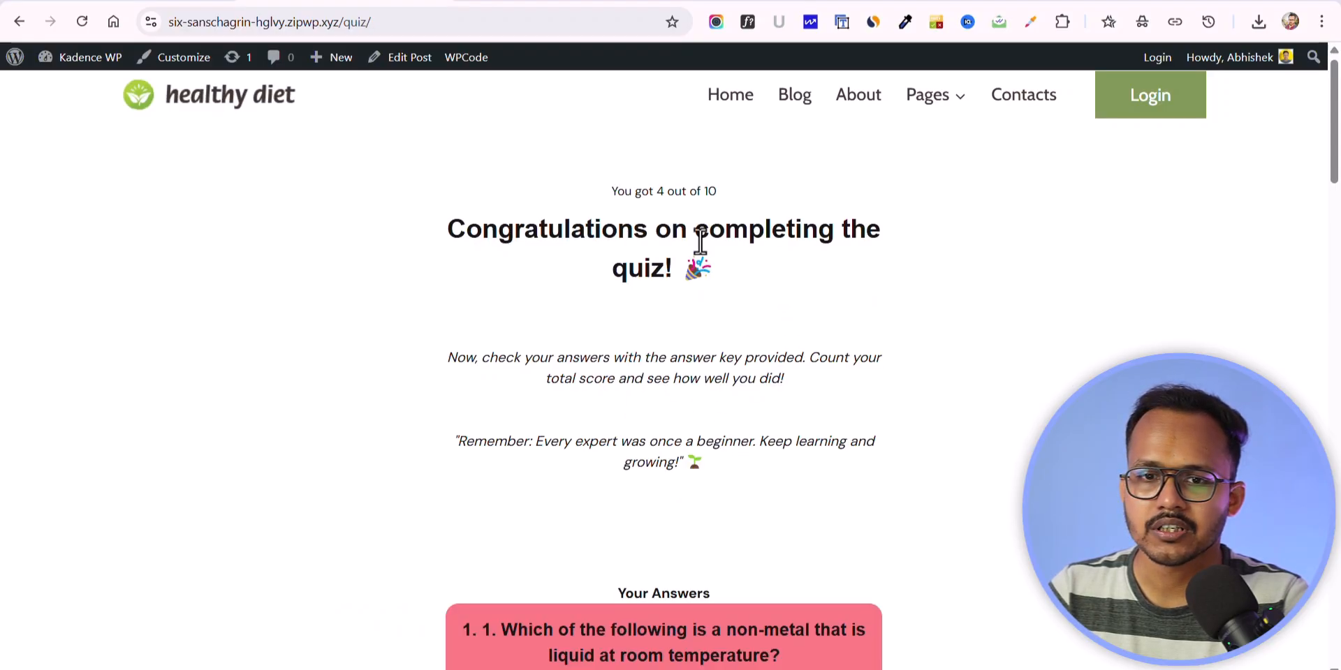
Step: Review the quiz results page, including the score, the closing message and the comparison of given and correct answers
drag(609, 190, 730, 194)
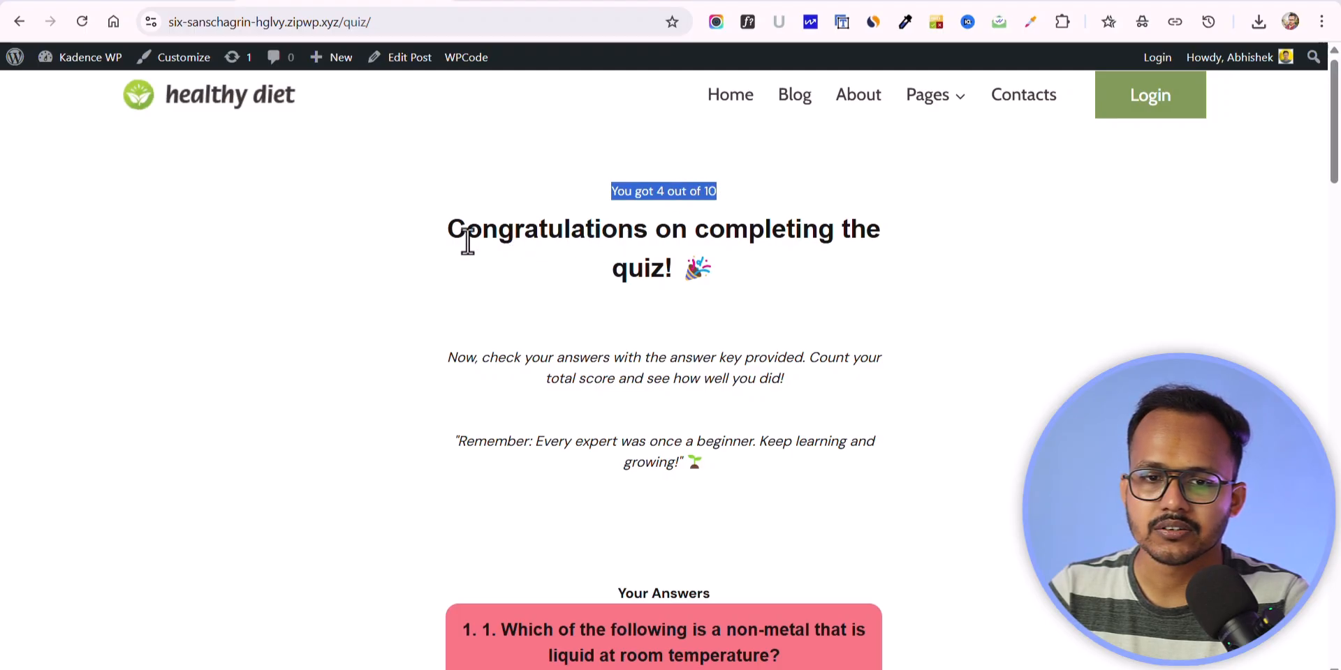
drag(467, 241, 719, 278)
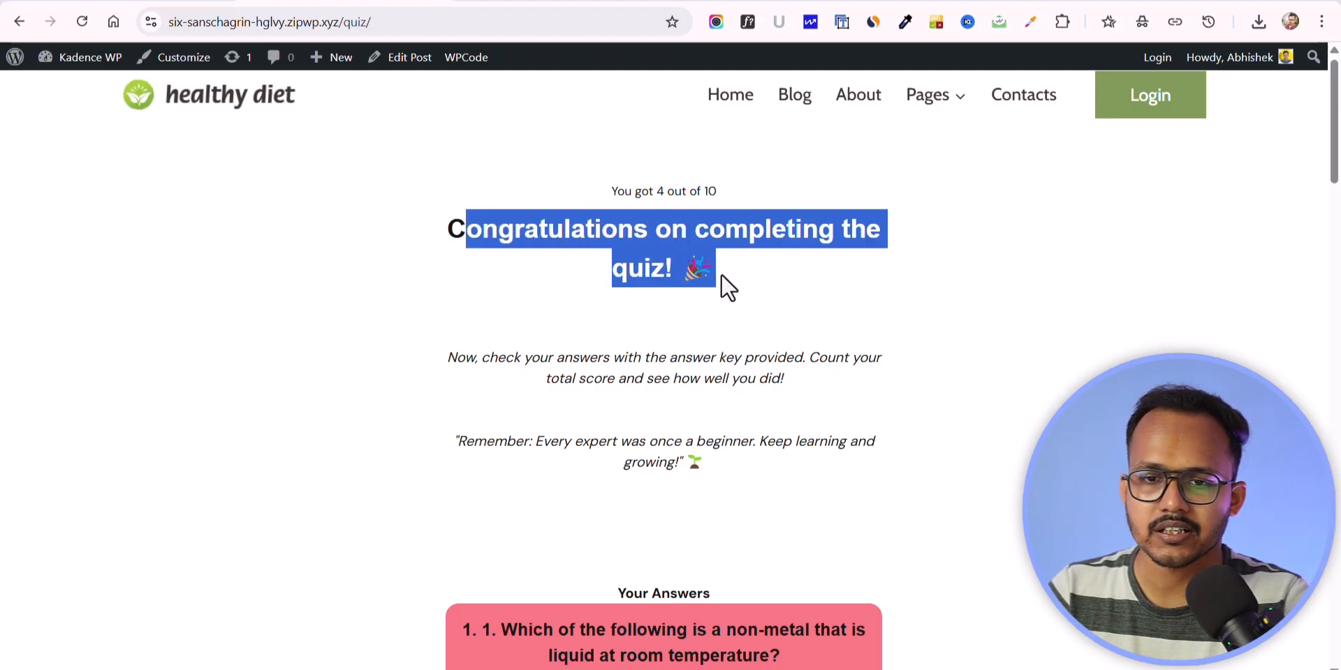
click(793, 275)
scroll(592, 323, down, 2)
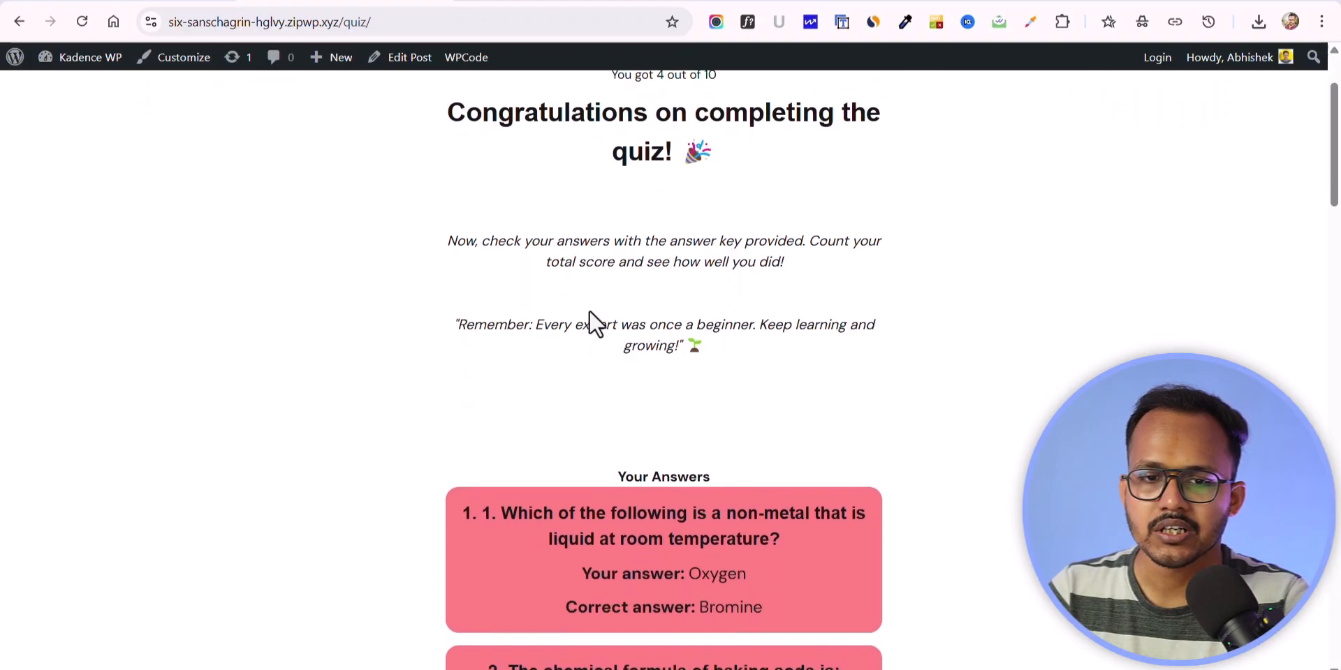
drag(447, 243, 877, 294)
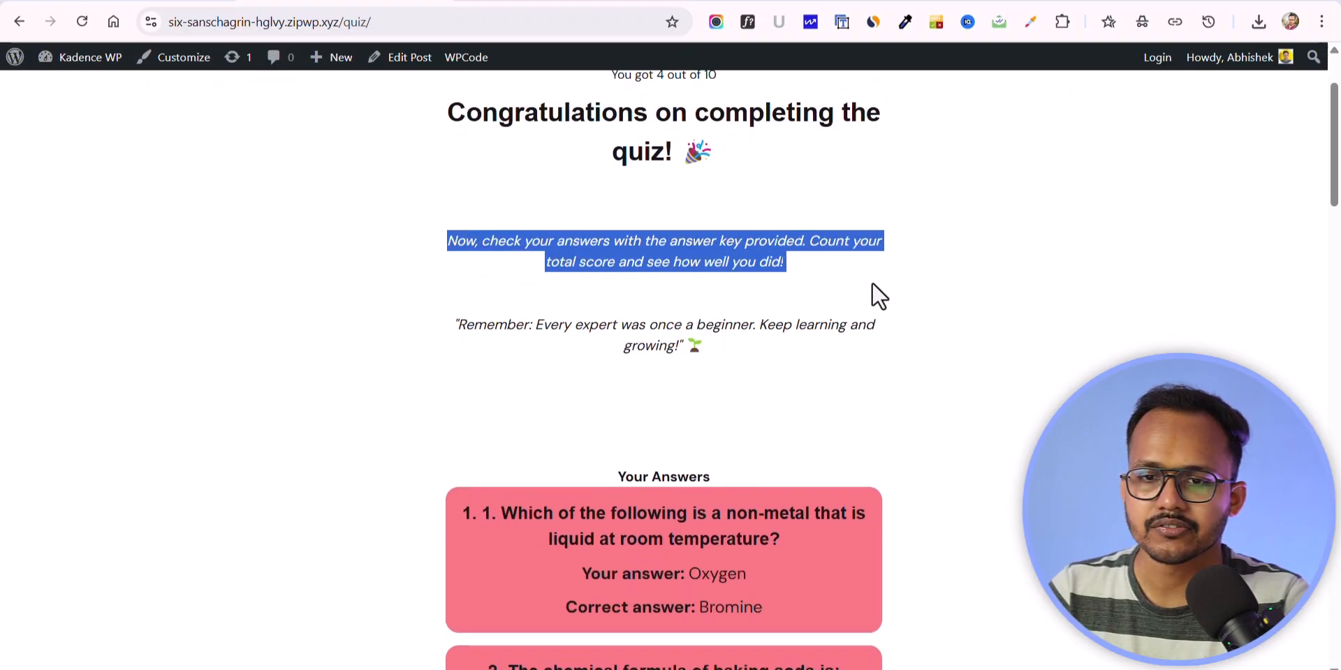
click(707, 256)
scroll(717, 282, down, 5)
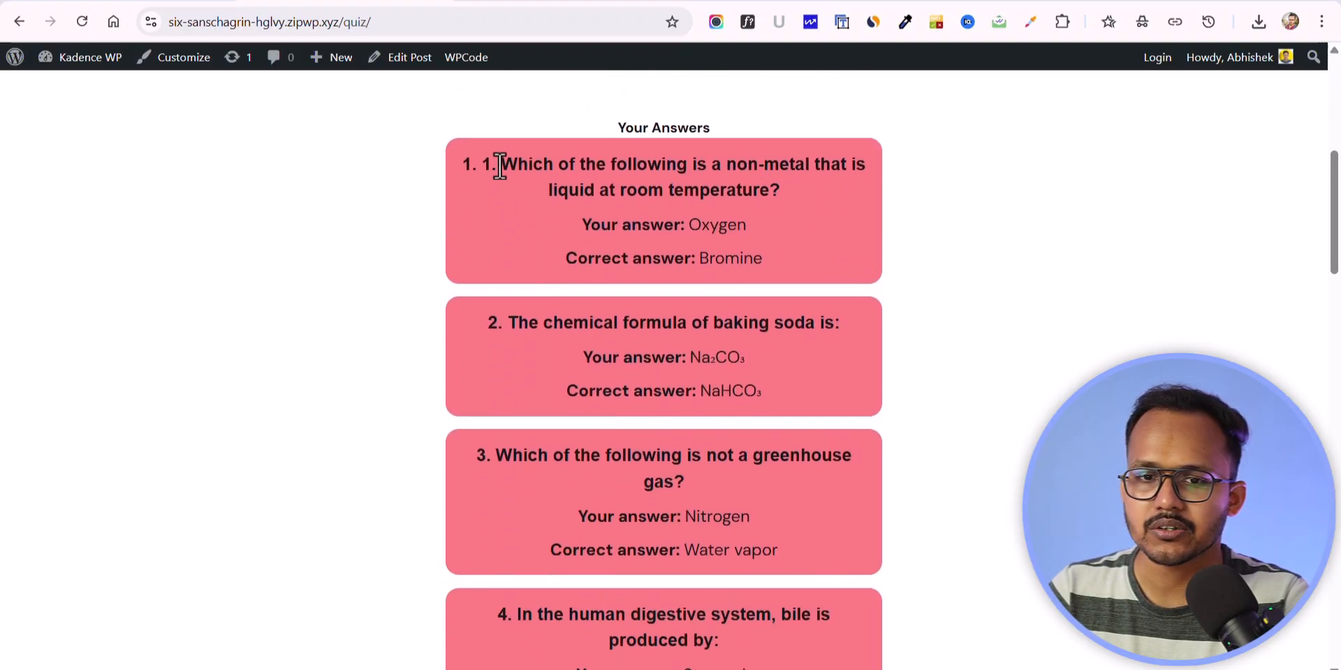
scroll(689, 261, down, 2)
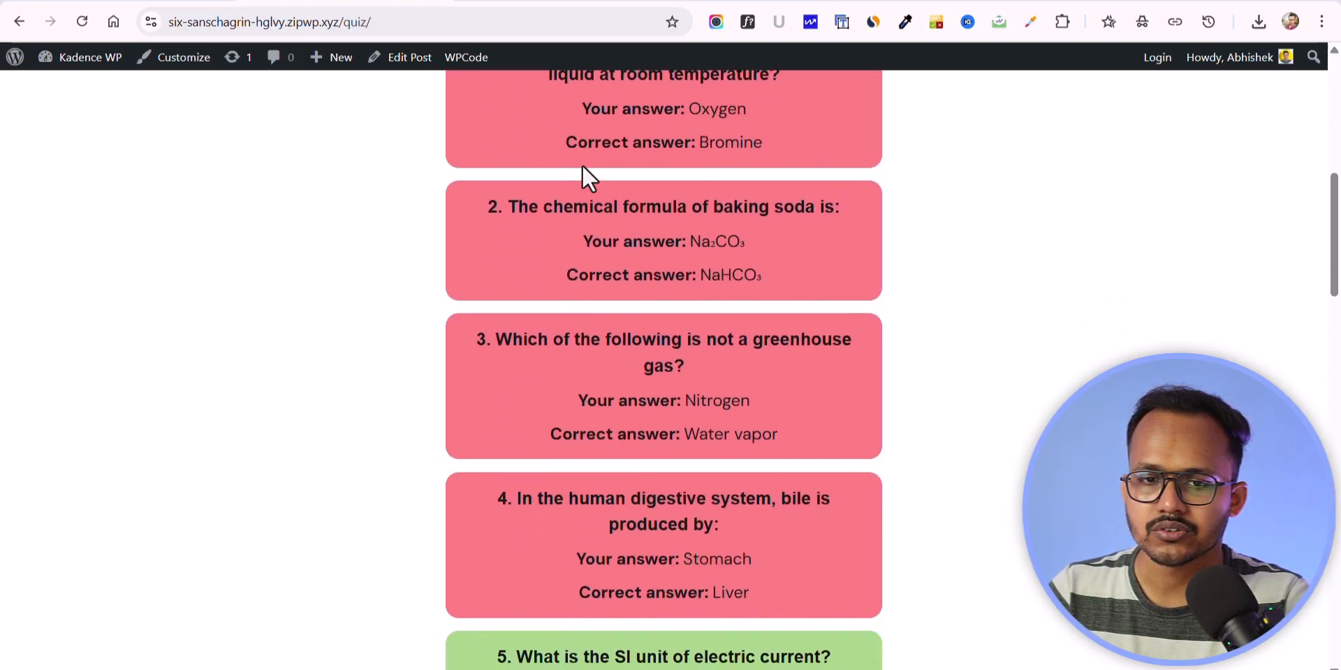
scroll(650, 377, down, 5)
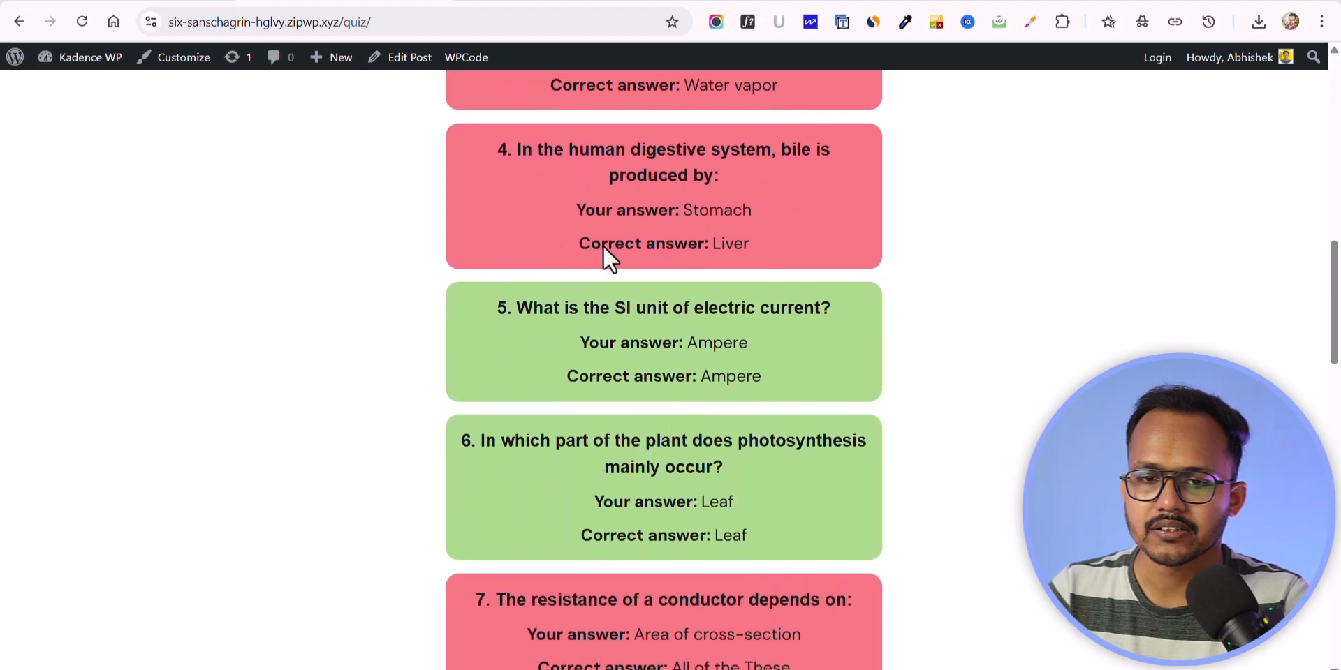
scroll(714, 290, down, 3)
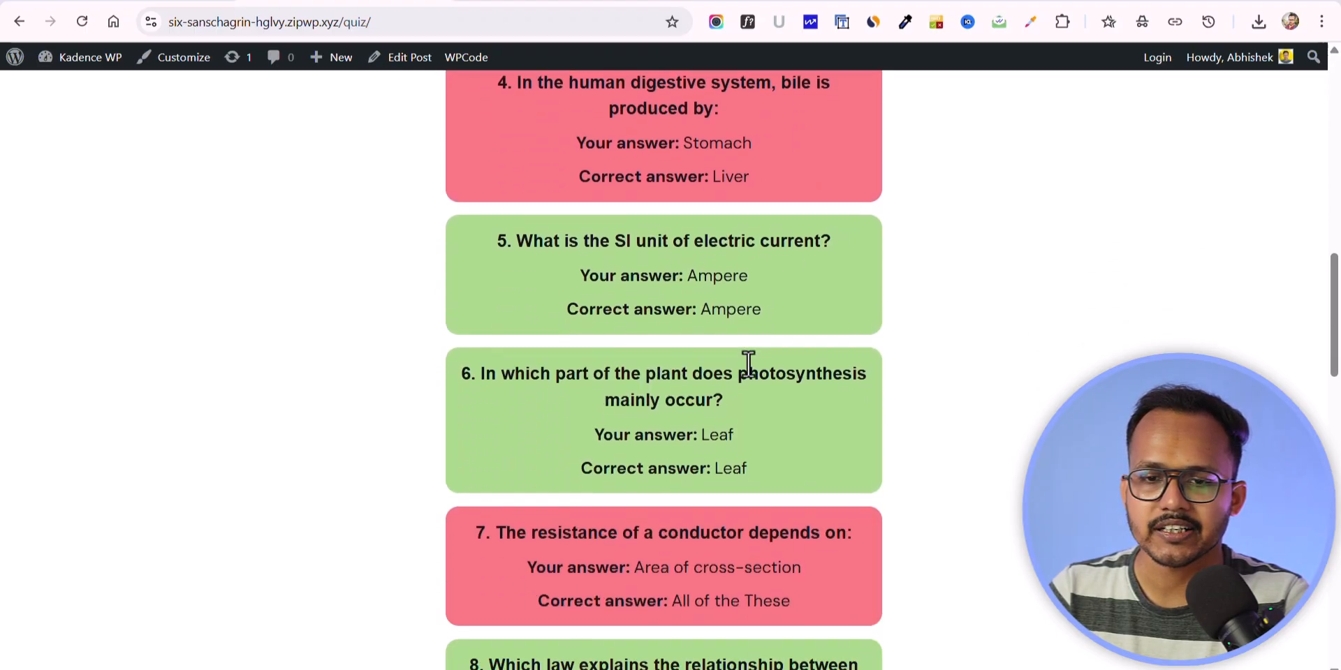
scroll(768, 395, down, 10)
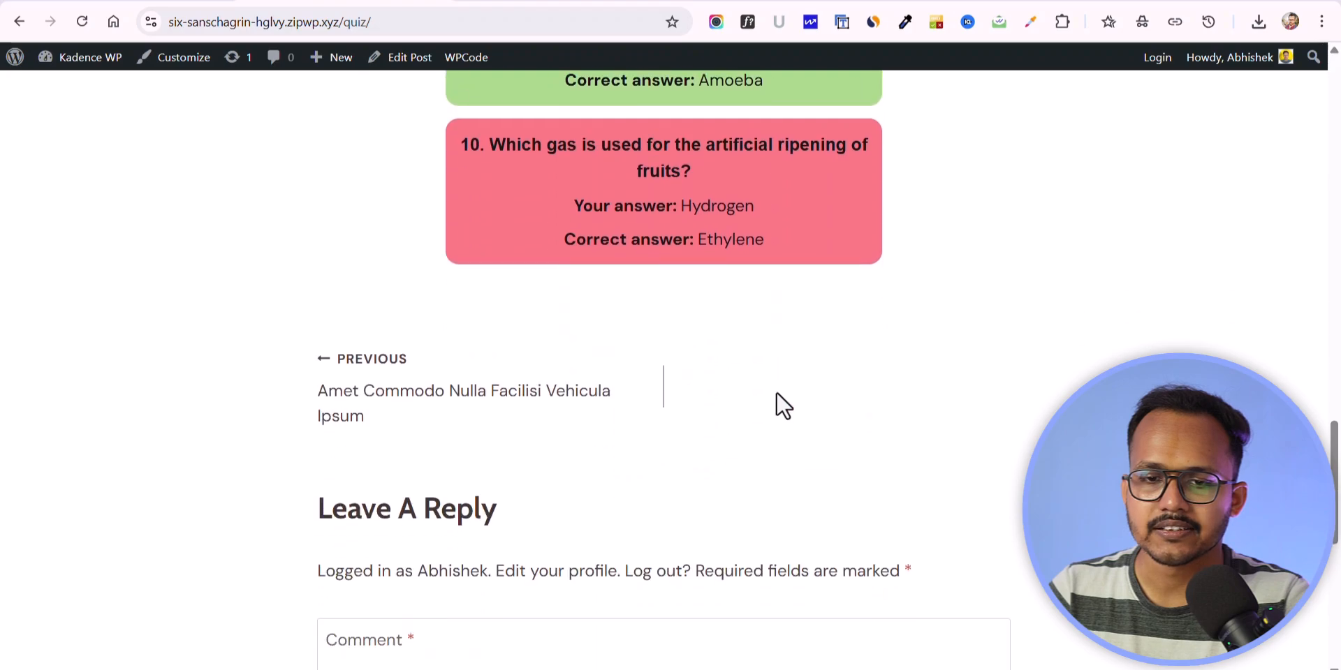
scroll(773, 392, up, 14)
scroll(788, 338, up, 10)
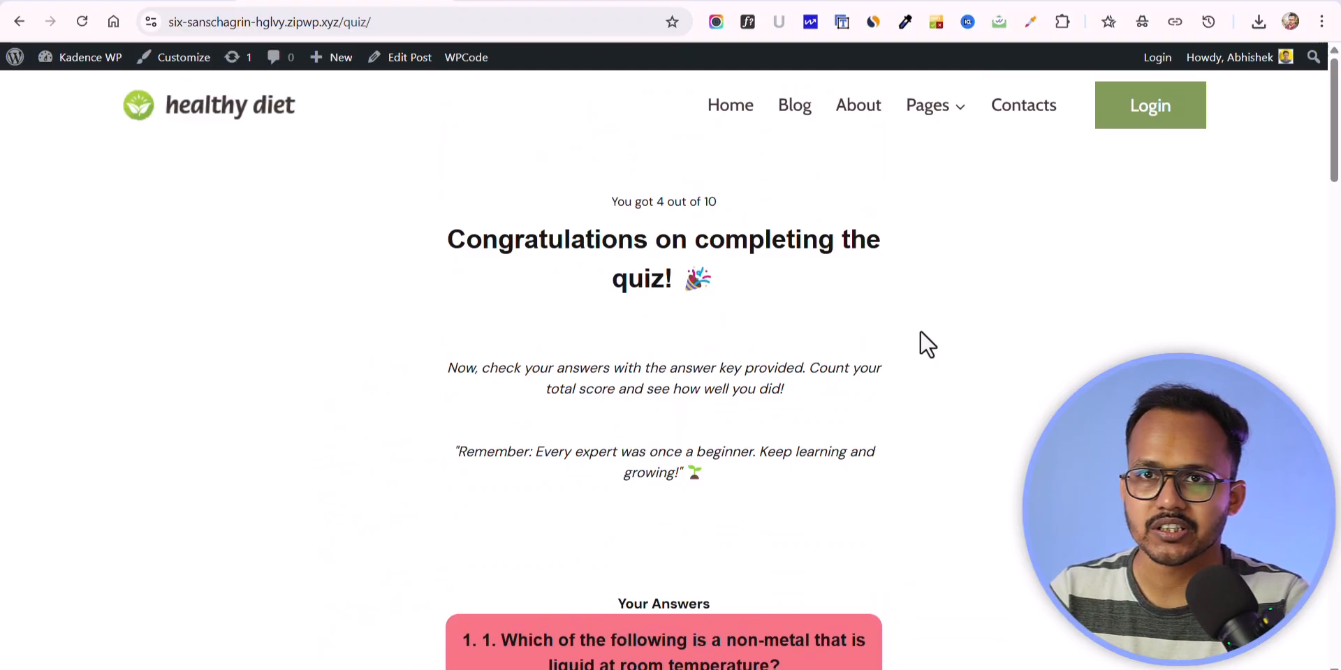
Step: Look over the Quiz Cat plugin's page in the WordPress.org plugin directory
click(343, 2)
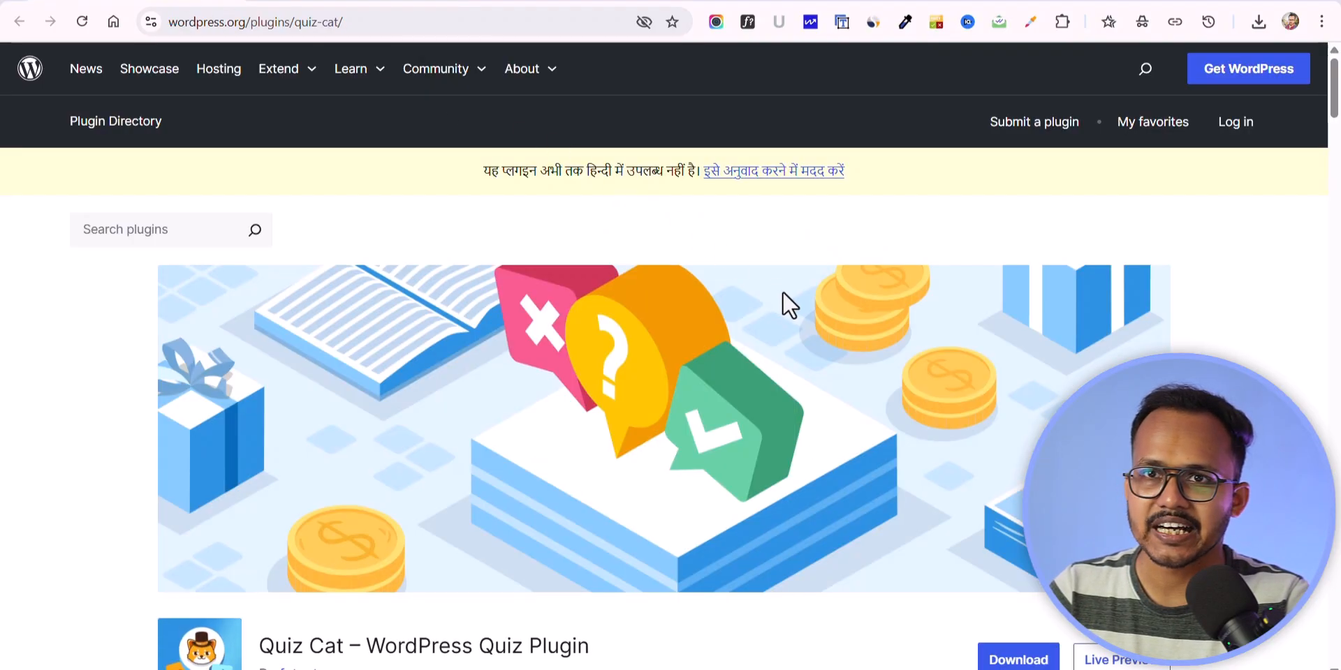
scroll(789, 300, down, 5)
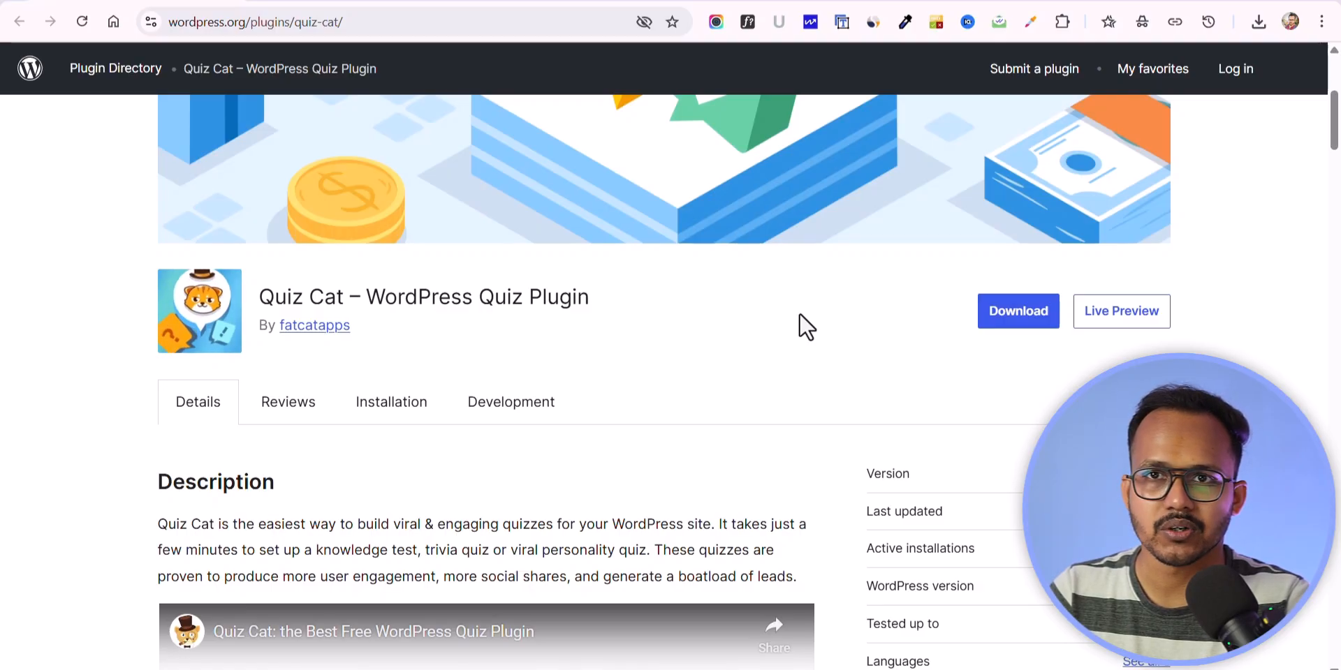
scroll(799, 315, up, 5)
Step: Return to the quiz site and open its WordPress dashboard in a new tab
click(273, 1)
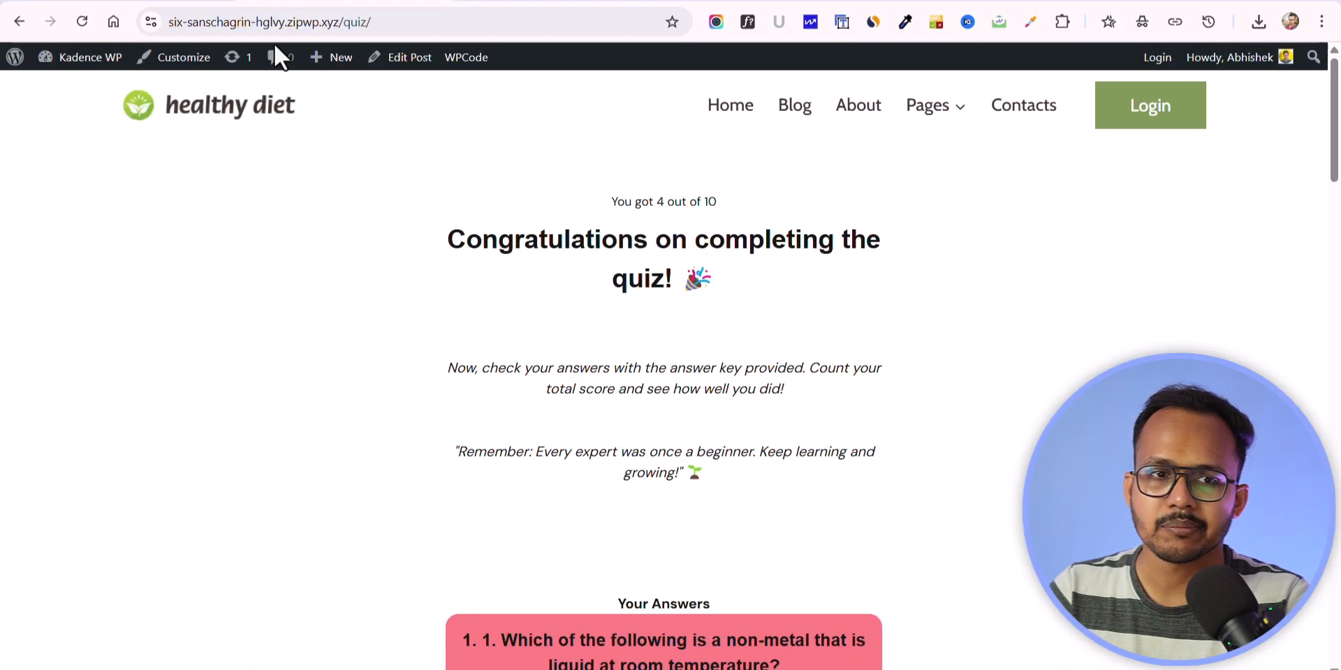
mouse_move(82, 64)
right_click(66, 87)
click(168, 107)
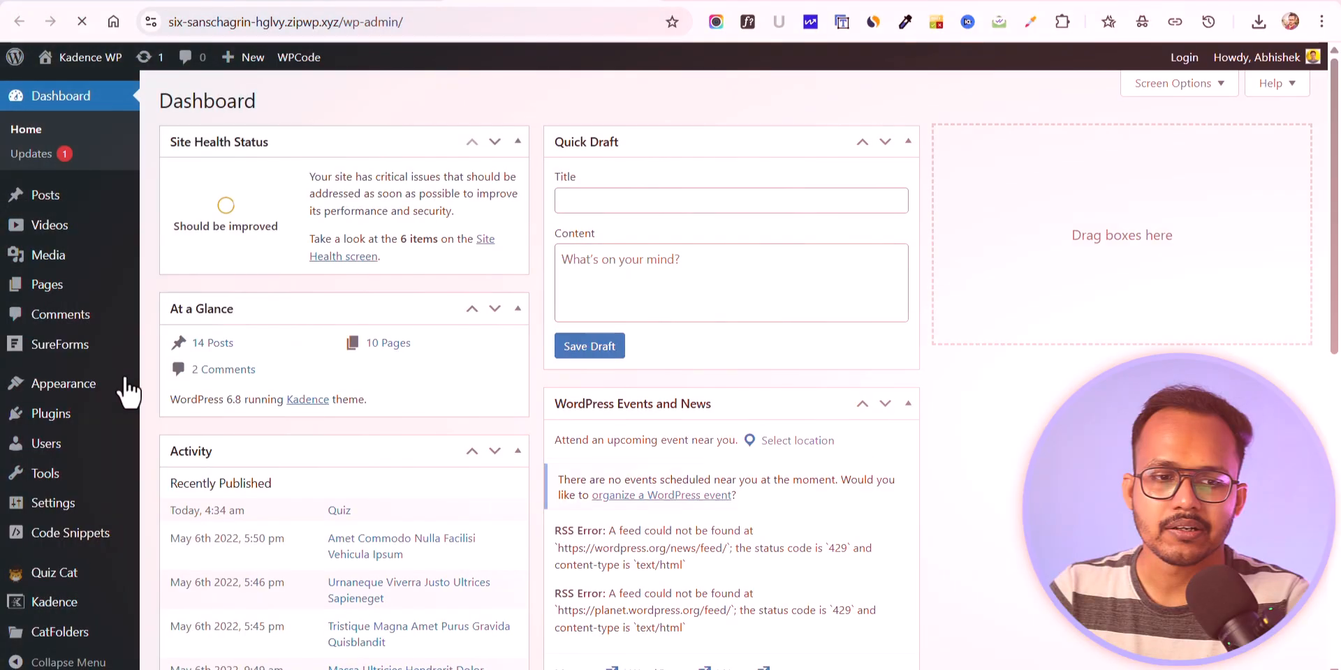
Step: Search for "quiz cat" among the plugins available to add to the site
mouse_move(23, 419)
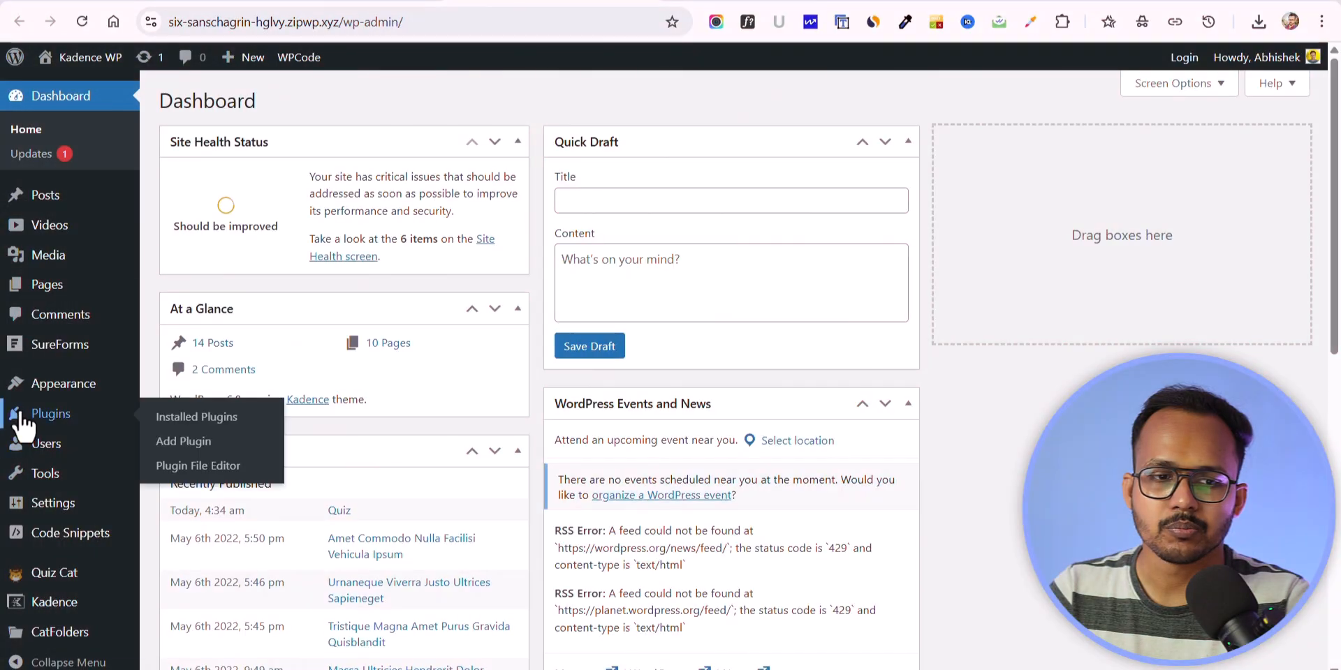
click(185, 443)
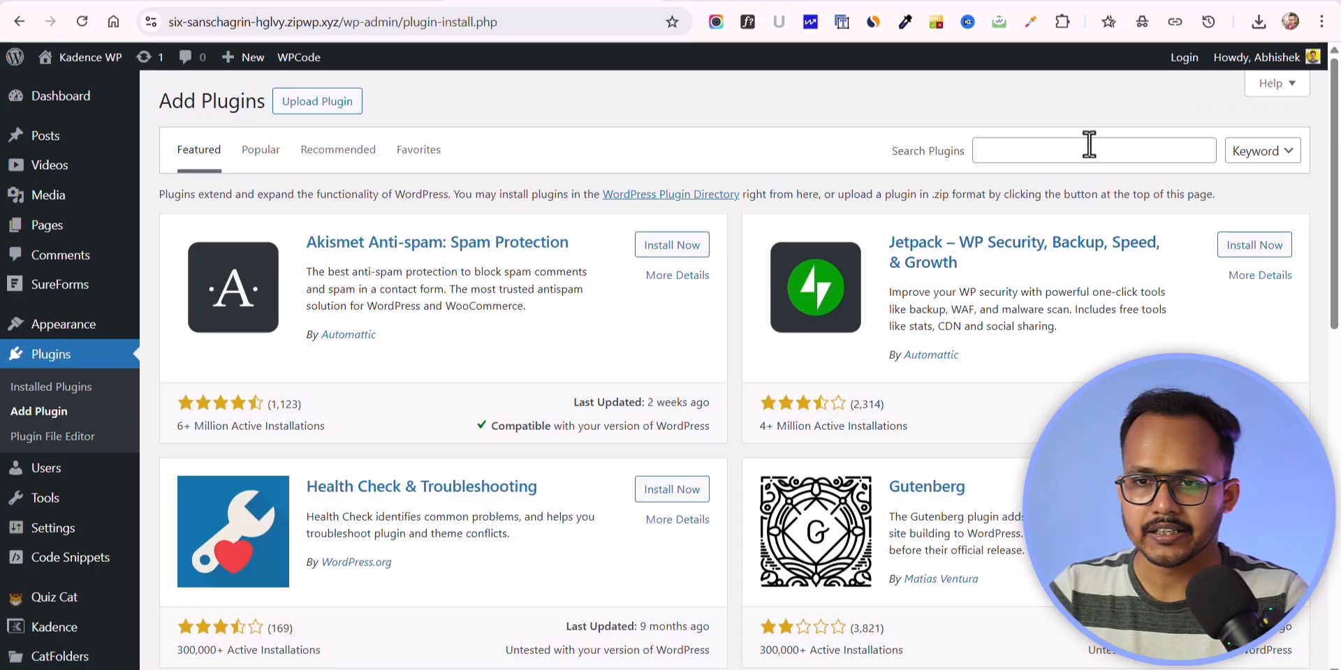
click(1081, 141)
text(qu)
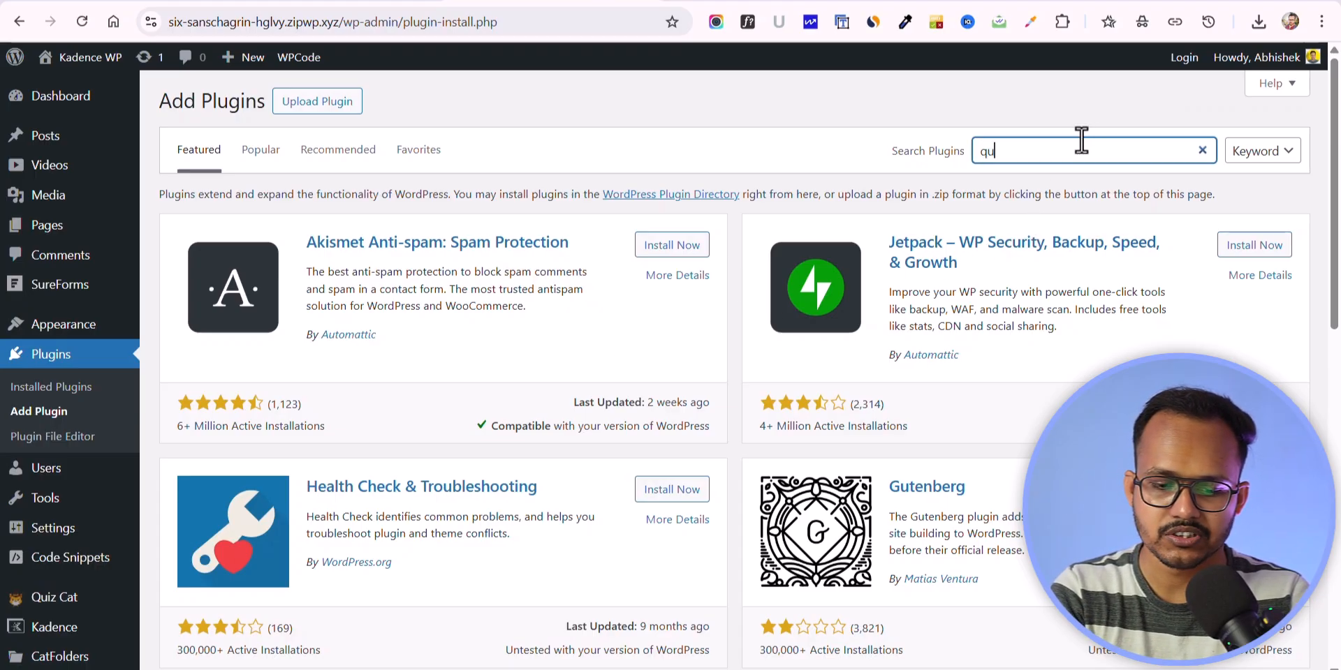
text(iz cat)
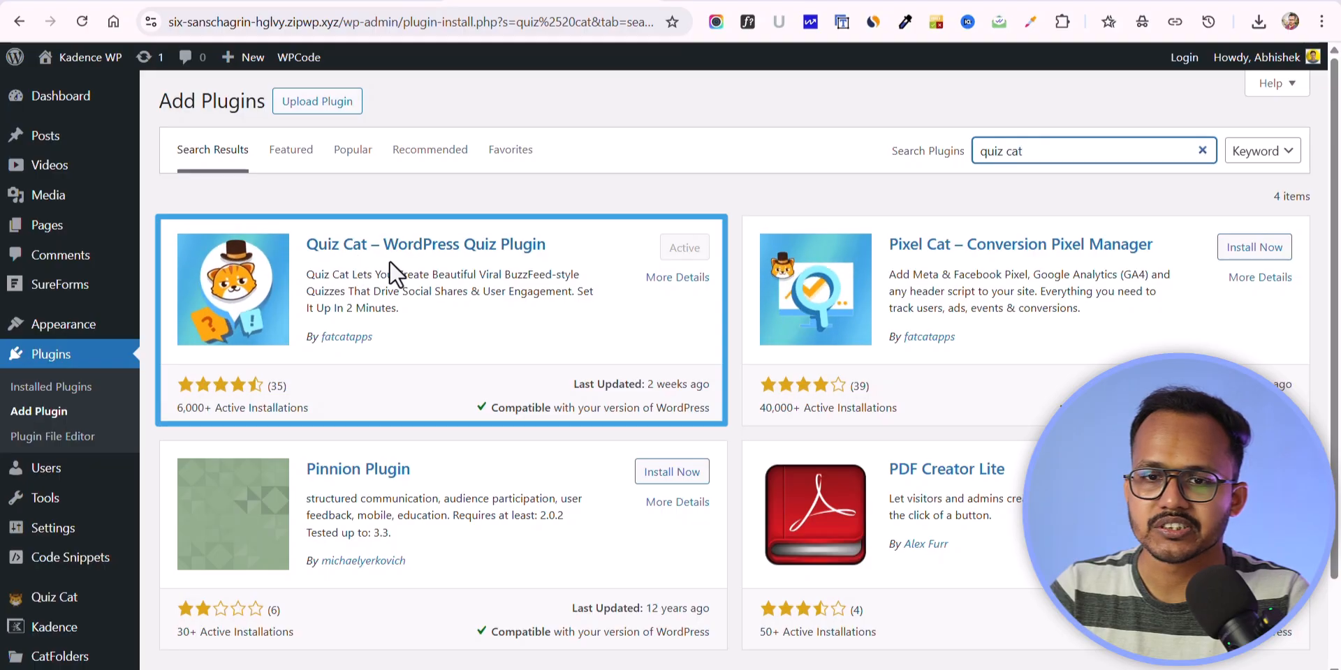
Step: Check the site's installed plugins for the Quiz Cat Free entry
click(40, 390)
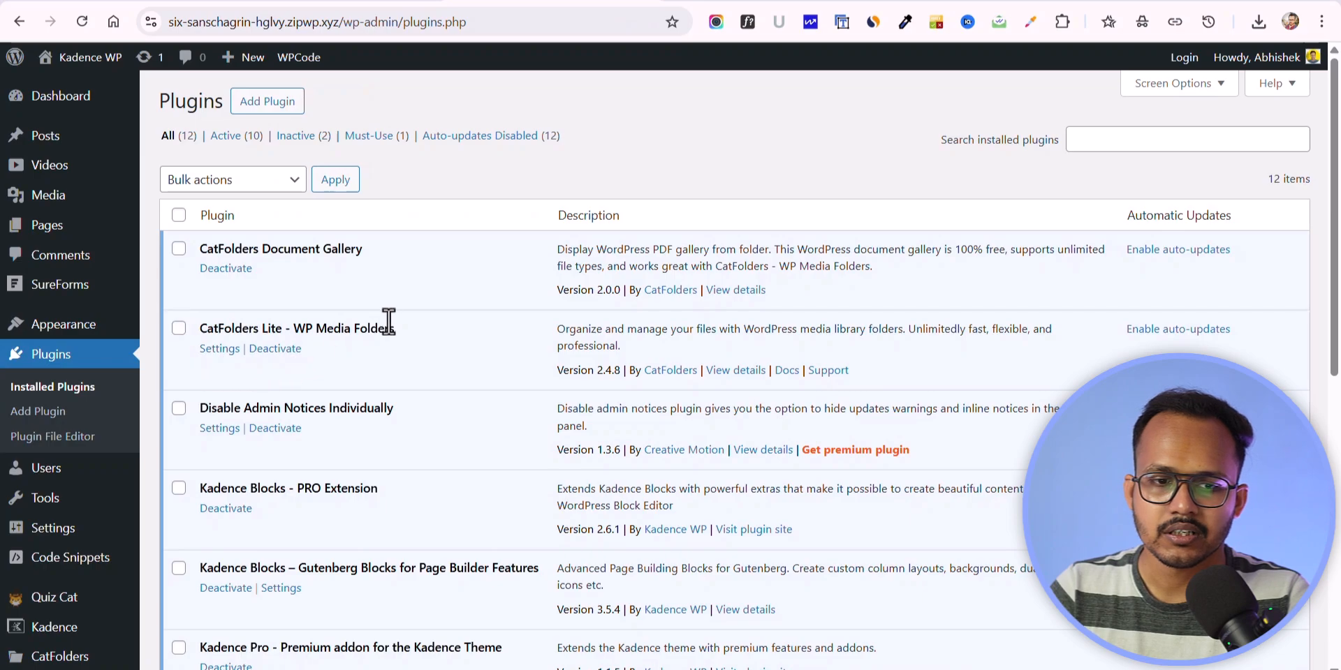
scroll(394, 332, down, 4)
scroll(403, 349, down, 1)
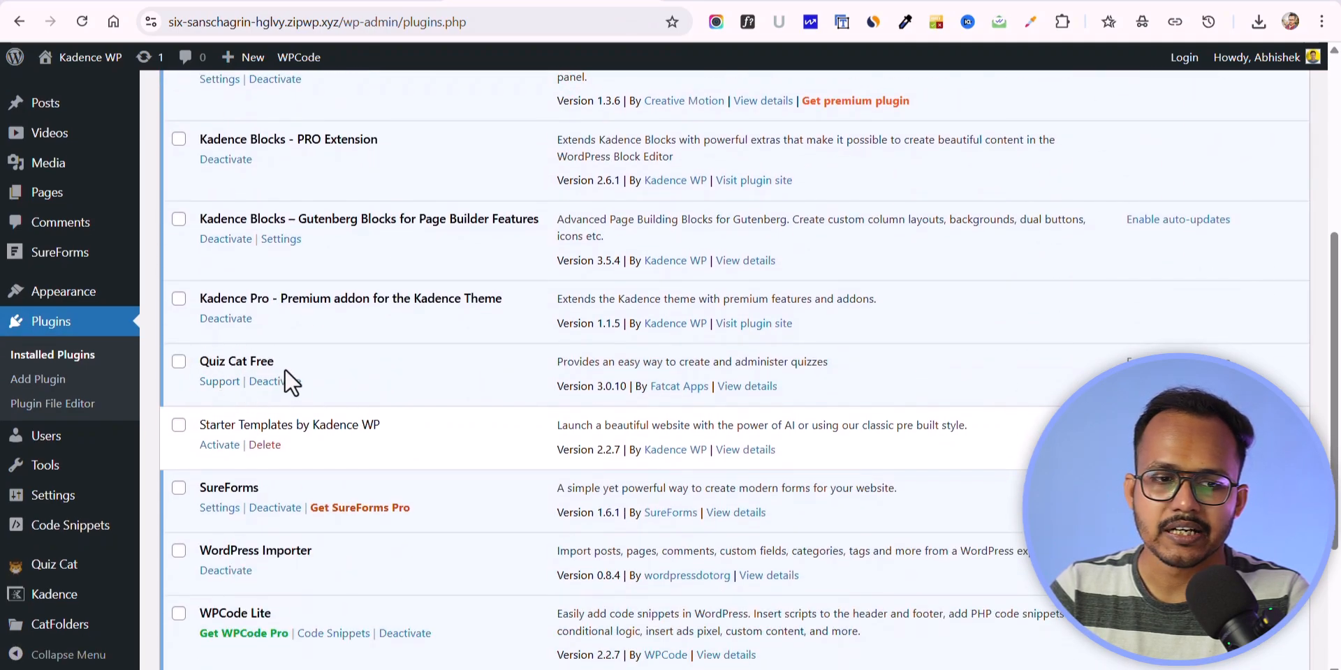
scroll(65, 529, down, 3)
Step: Create a new Multiple Choice quiz from Quiz Cat's list of all quizzes
mouse_move(57, 569)
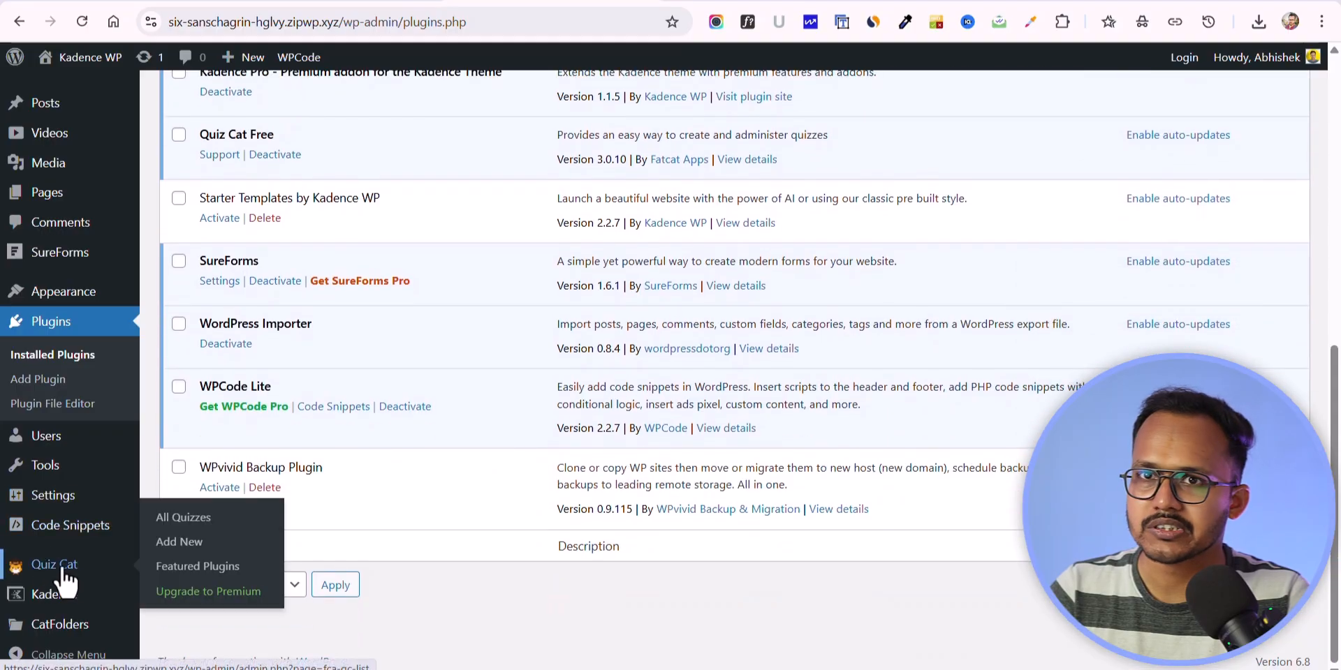
click(183, 520)
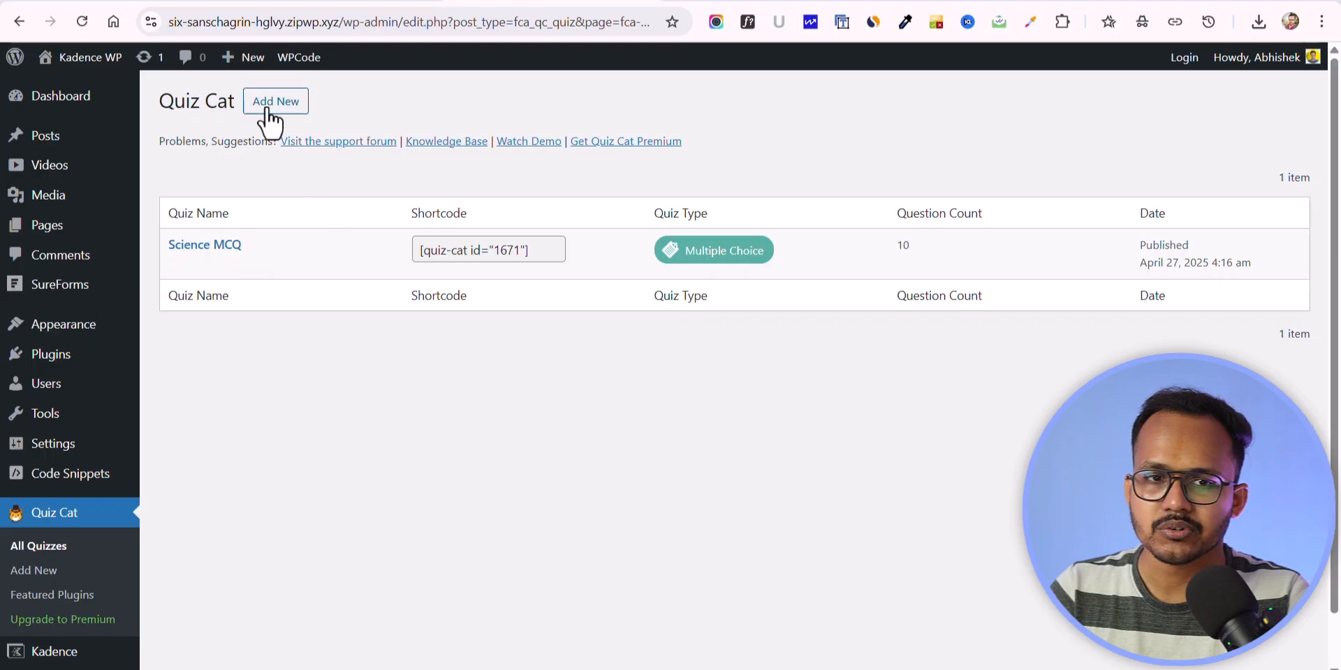
click(268, 105)
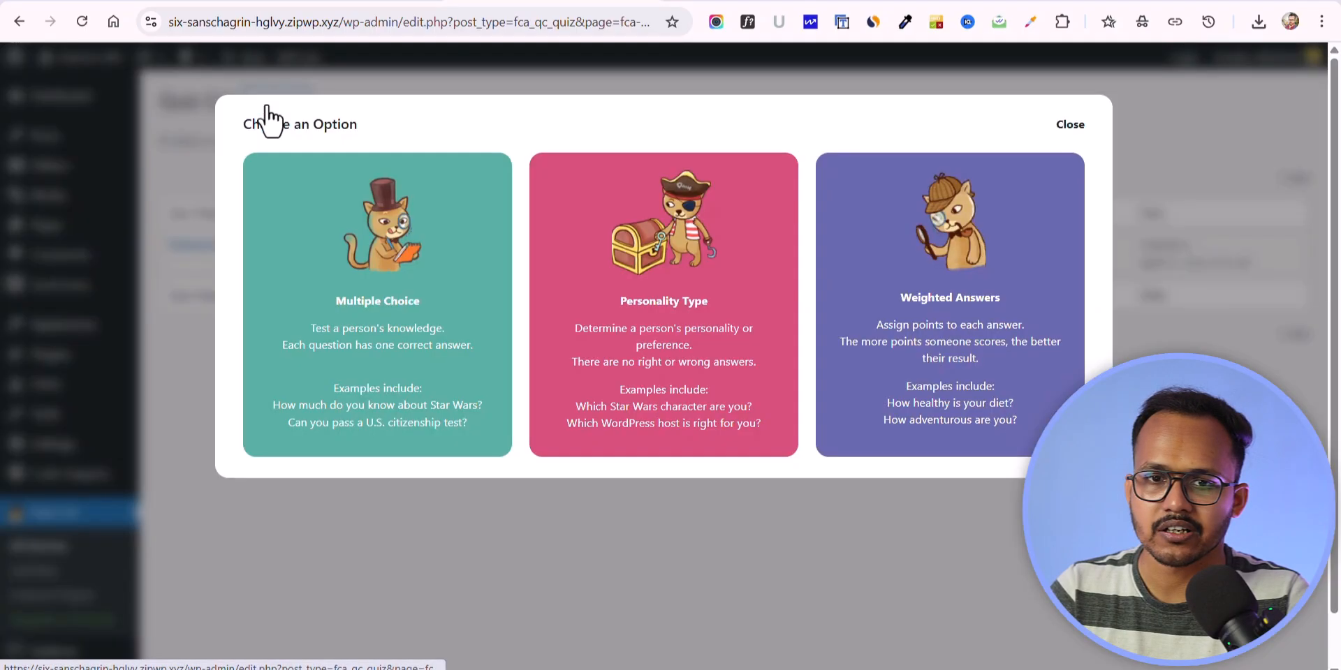
mouse_move(973, 294)
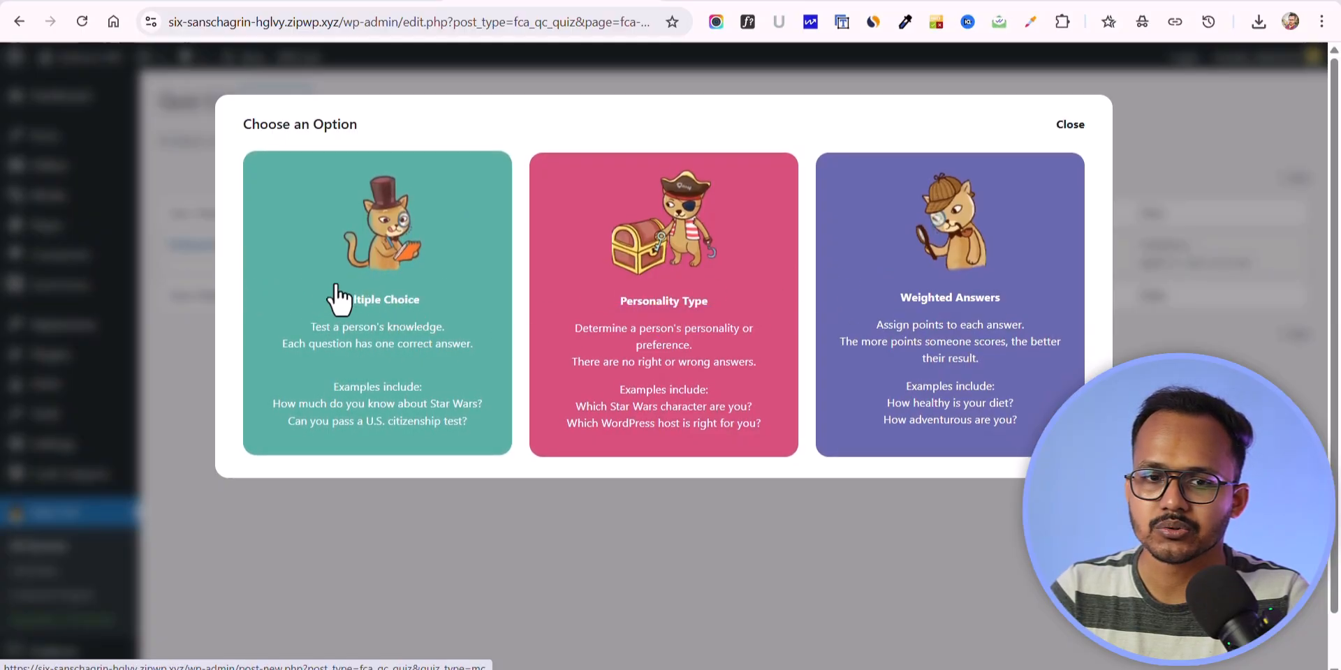
click(384, 273)
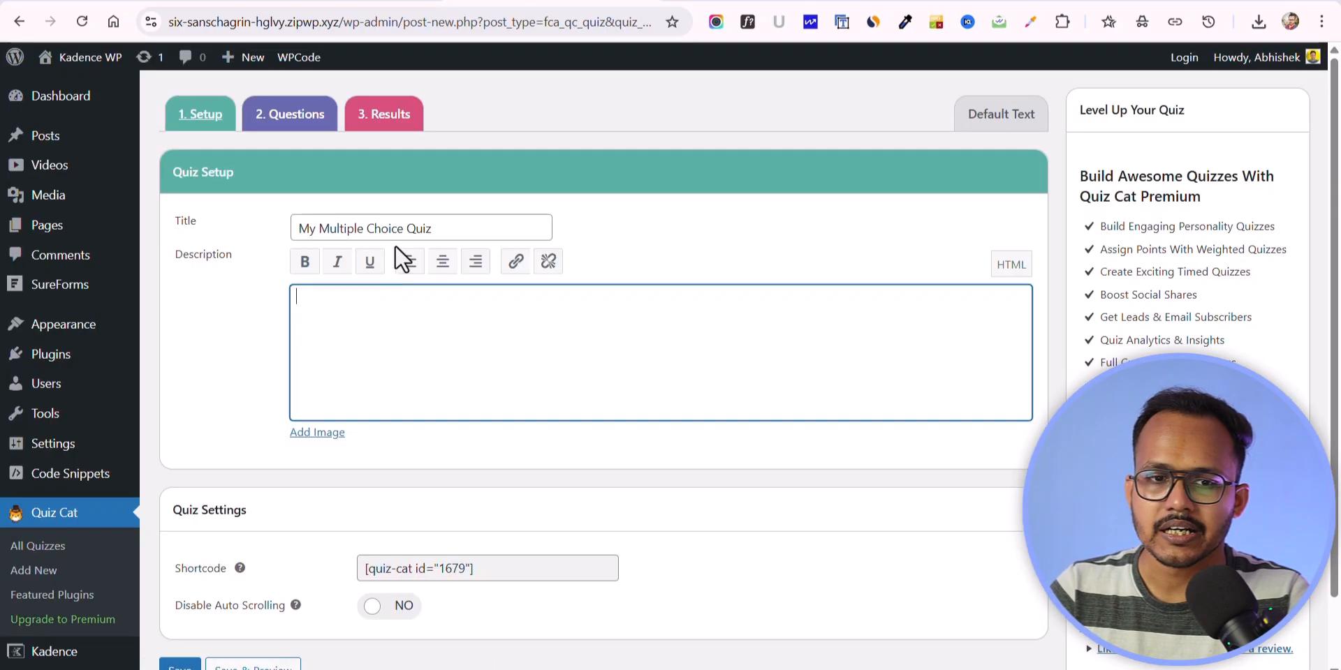
Step: Look over the new quiz's title and description fields, and reload the live quiz page
drag(446, 233, 282, 223)
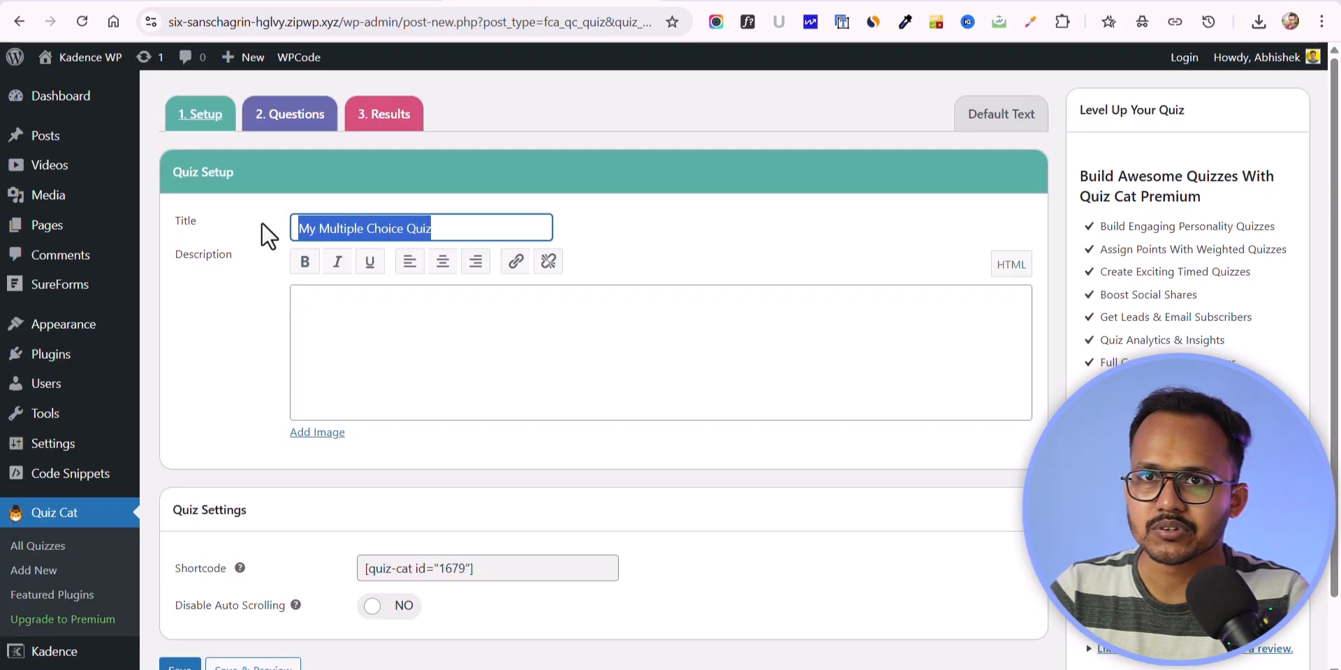
click(349, 318)
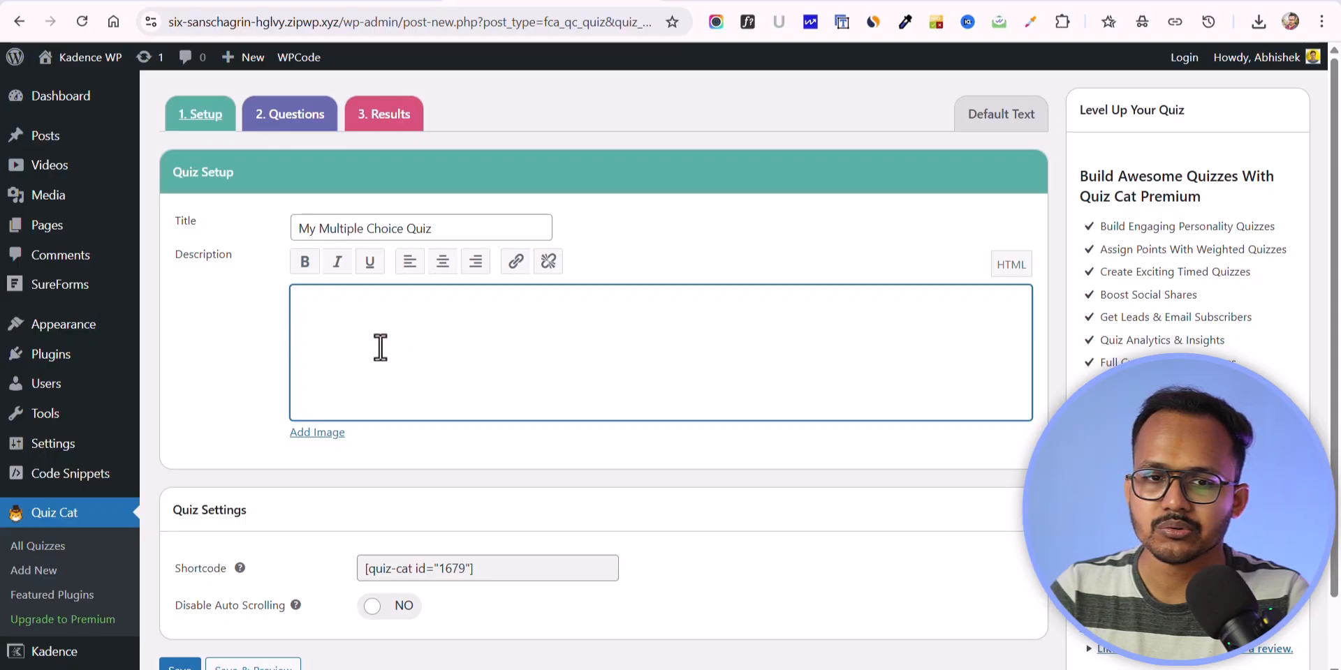
click(391, 6)
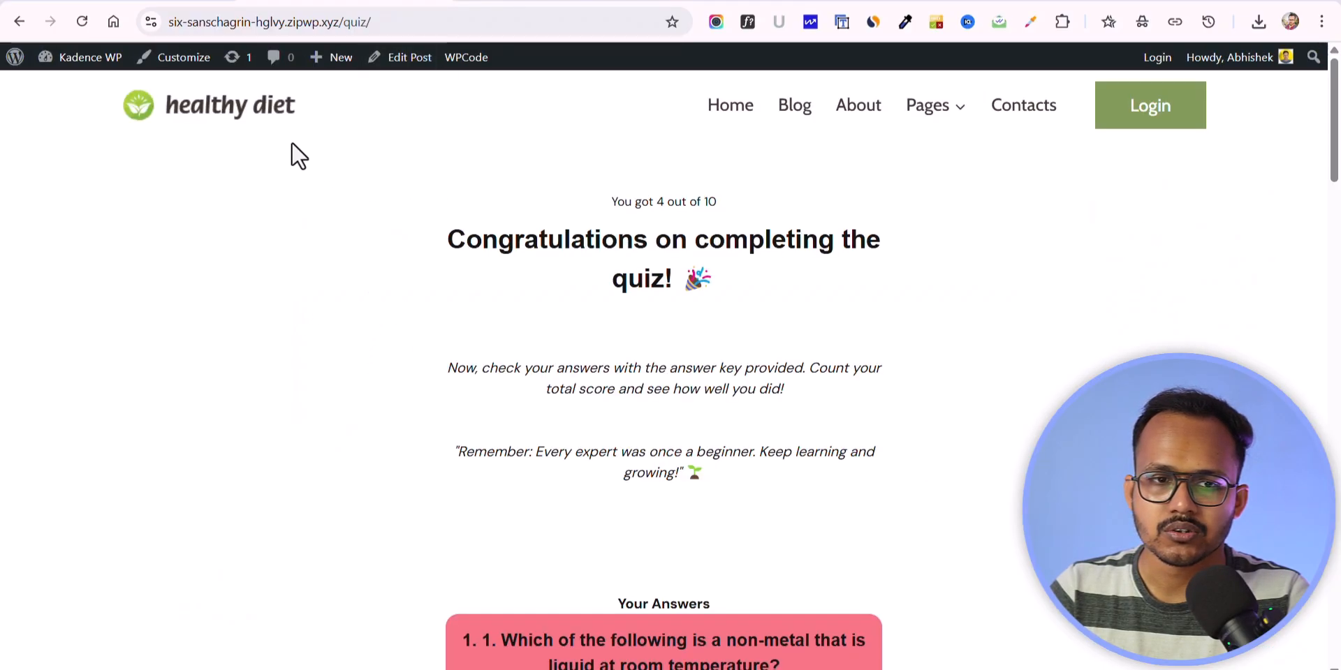
click(82, 22)
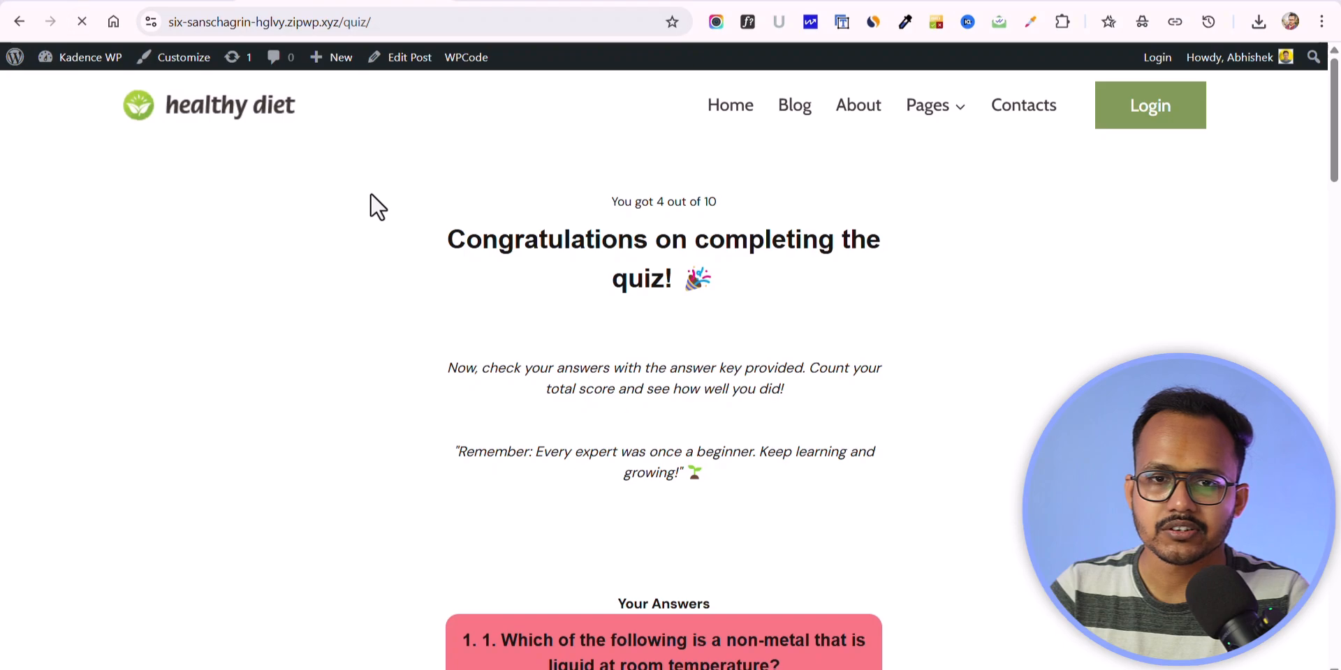
Step: Compare the live Science MCQ start screen's title and description with the matching fields in the new quiz's setup
drag(526, 198, 804, 208)
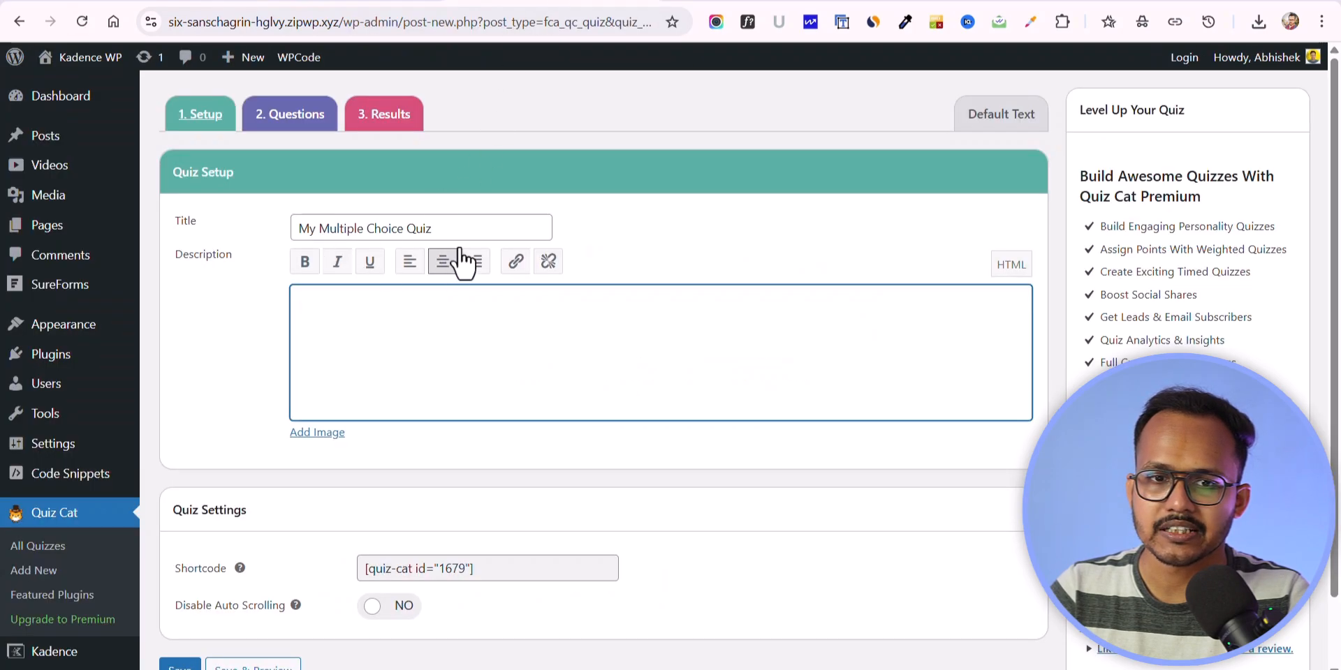
triple_click(351, 227)
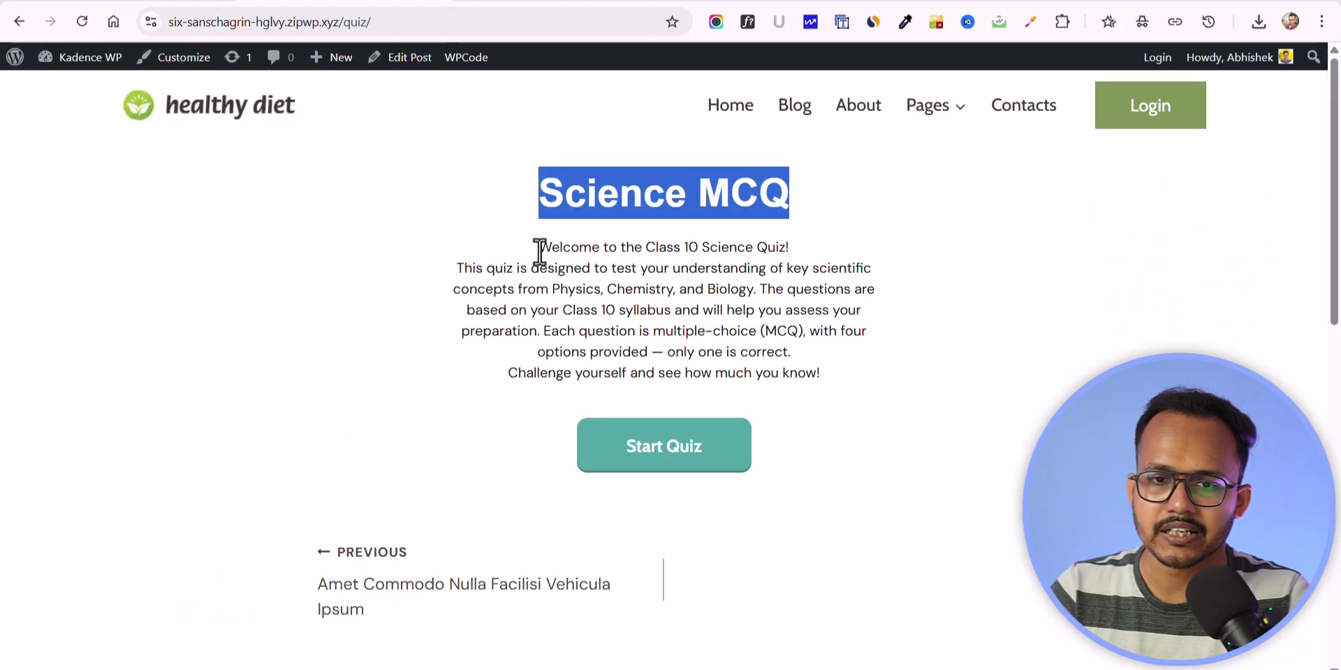
drag(539, 247, 680, 293)
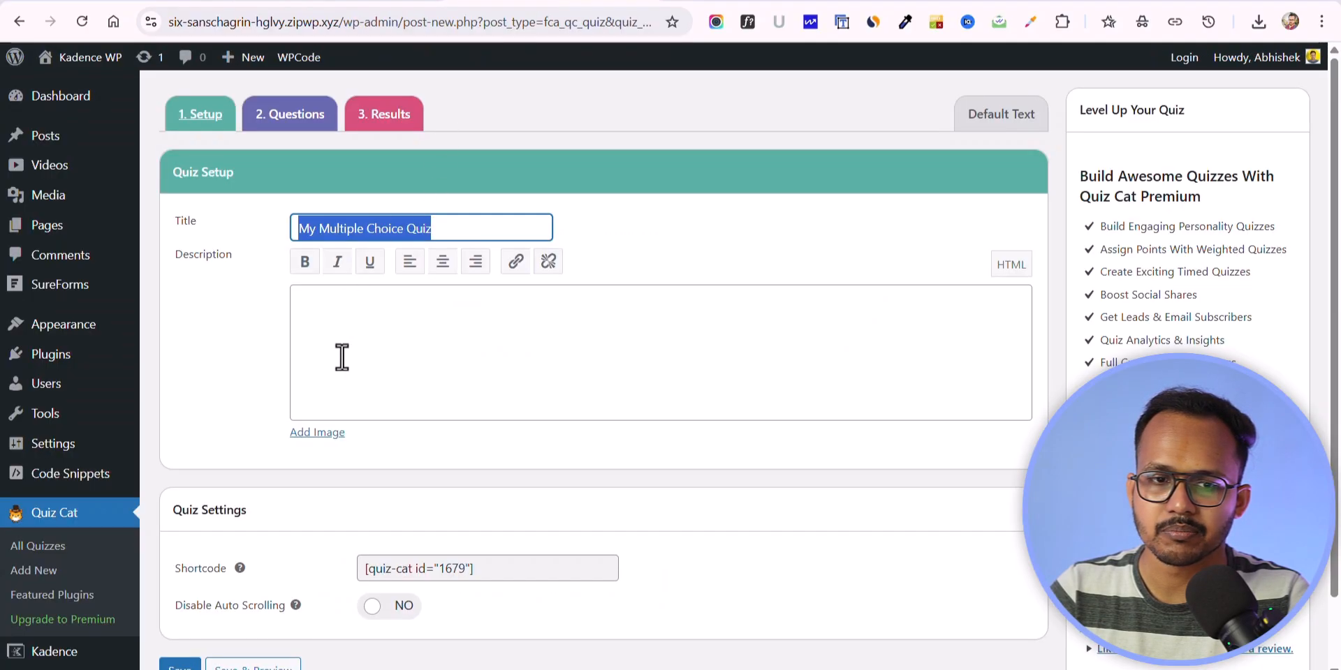
click(342, 357)
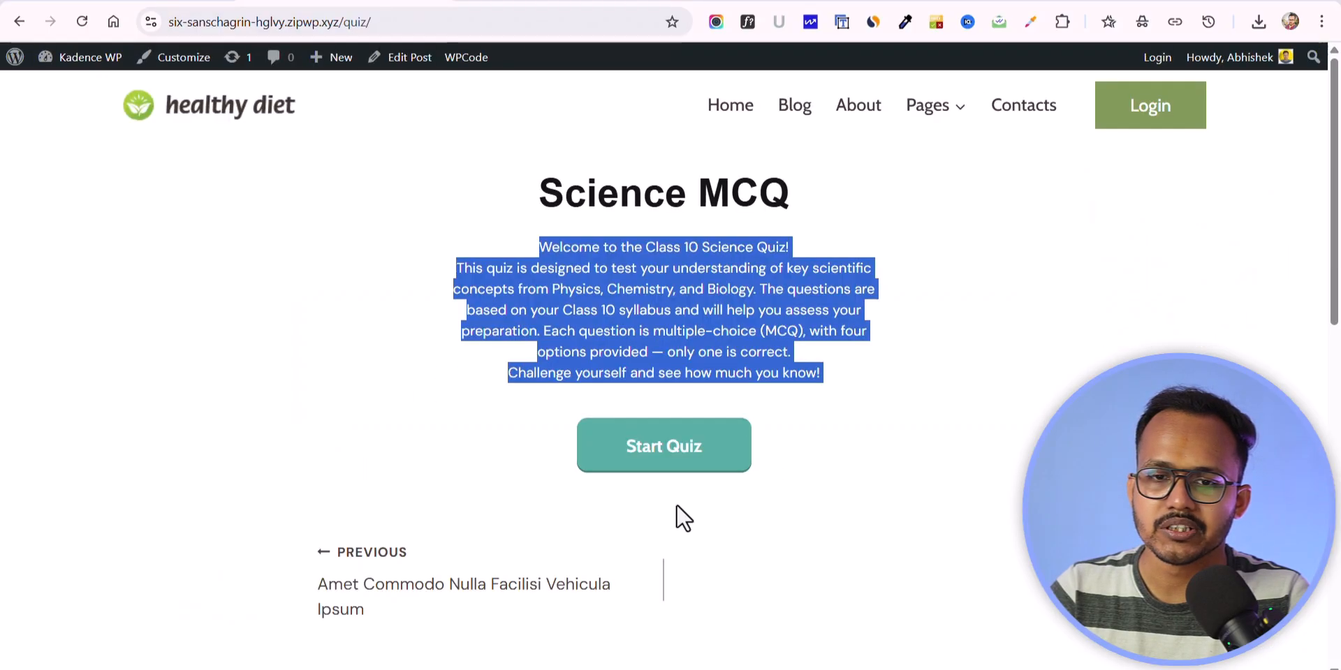
click(887, 451)
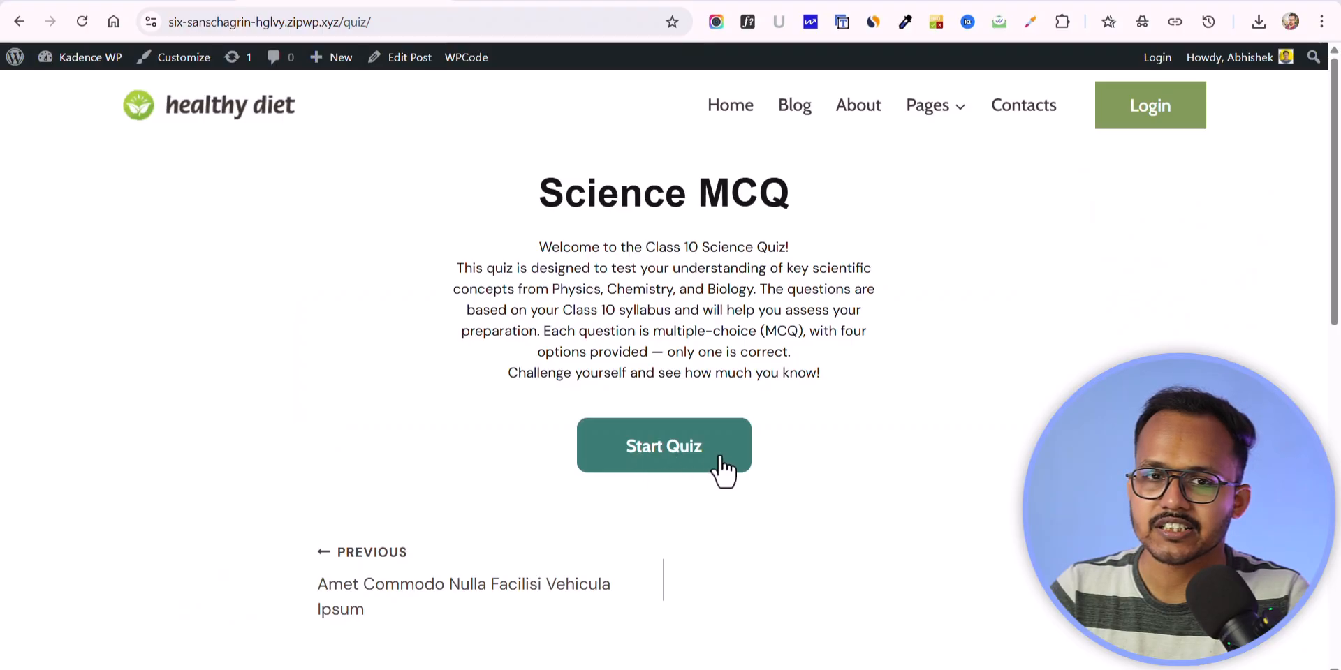
Step: Return to the new quiz's editor and review its default text labels
click(606, 2)
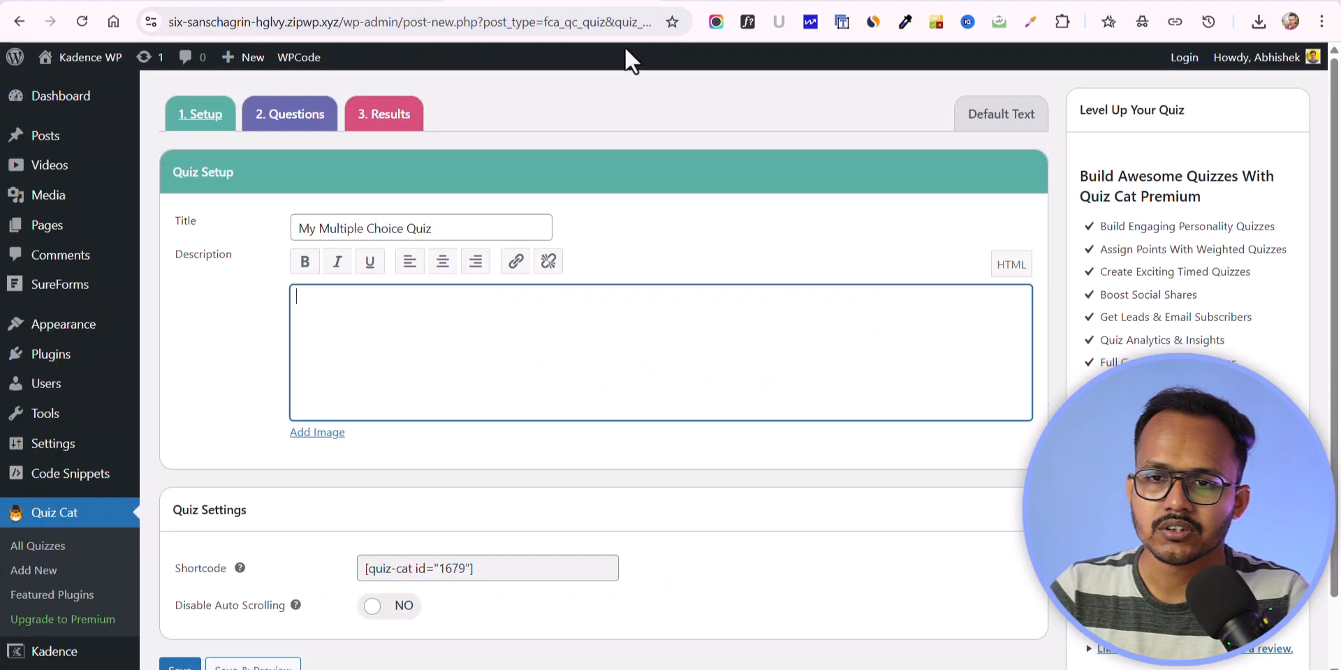
click(977, 123)
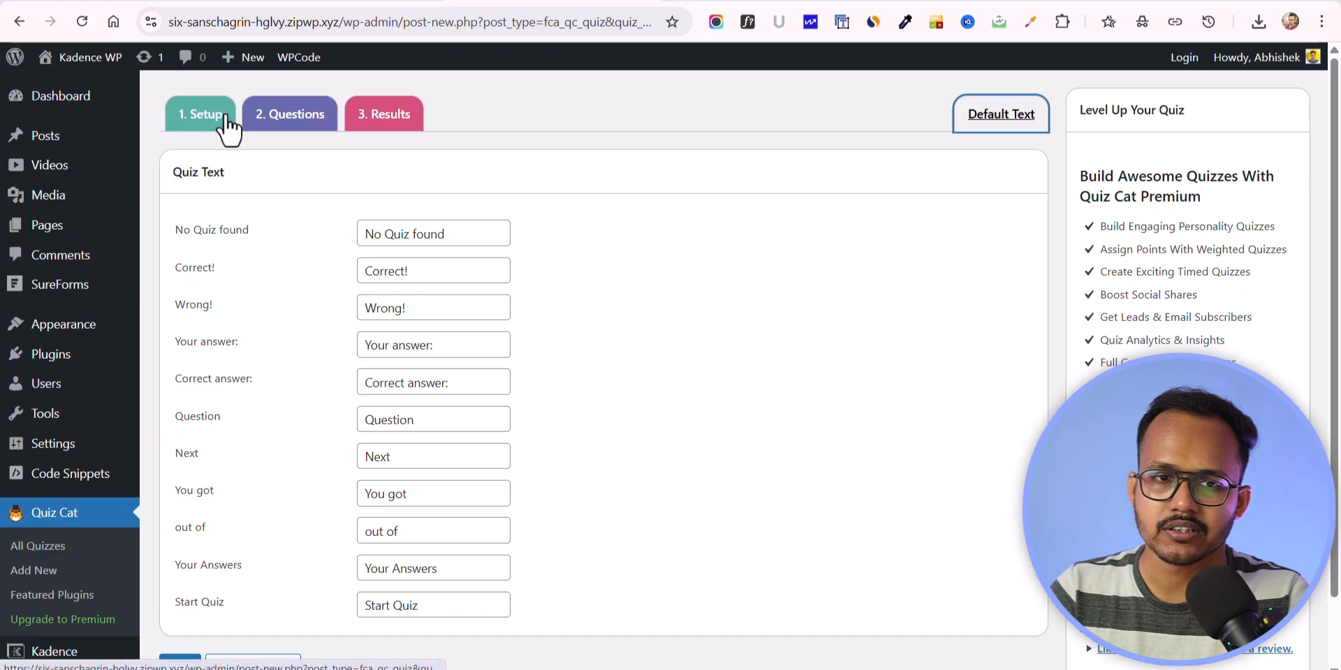
Step: Go back to the quiz setup and save the new quiz
click(199, 122)
scroll(419, 414, down, 1)
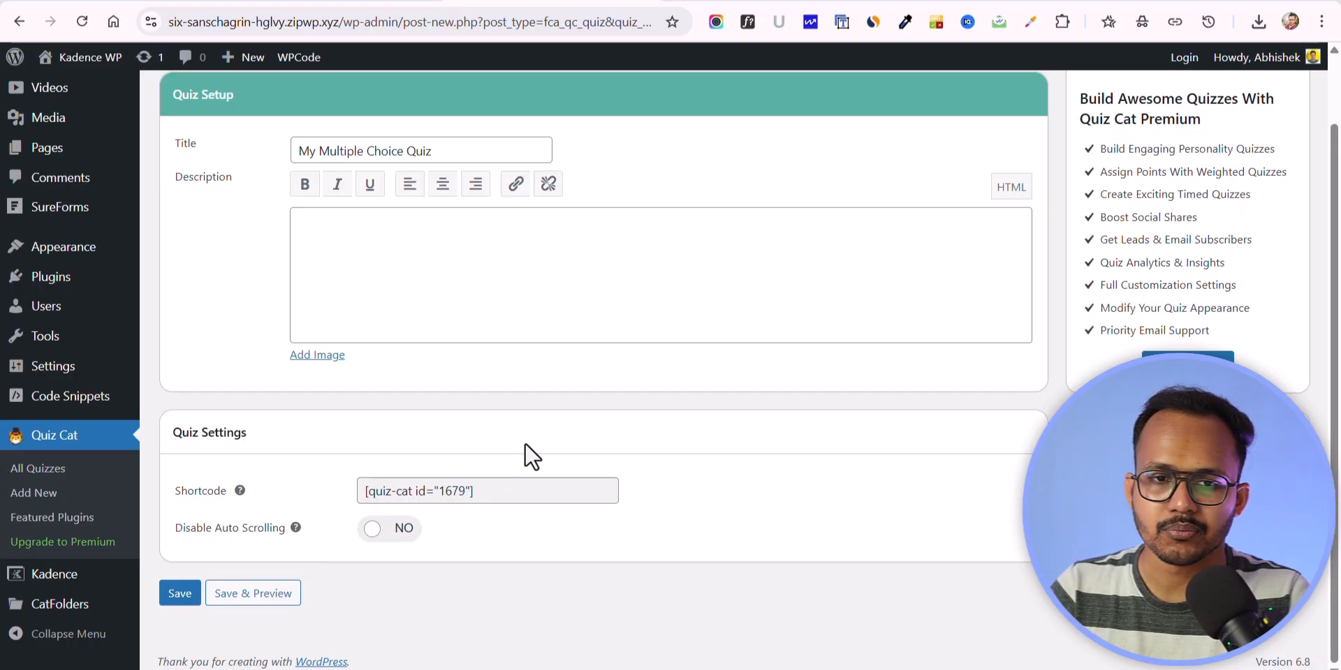
click(175, 595)
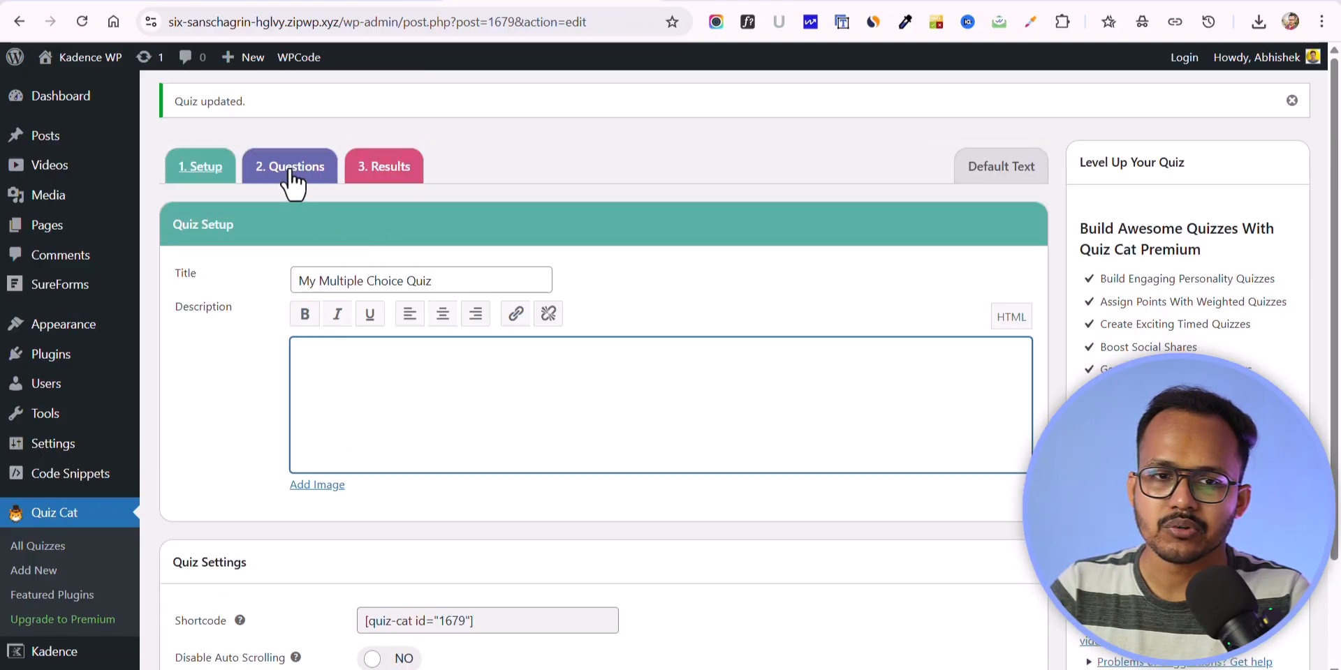
Step: Open Question 1 and enter "right answer" as the correct answer and "wrong answer 1" as the wrong answer
click(290, 175)
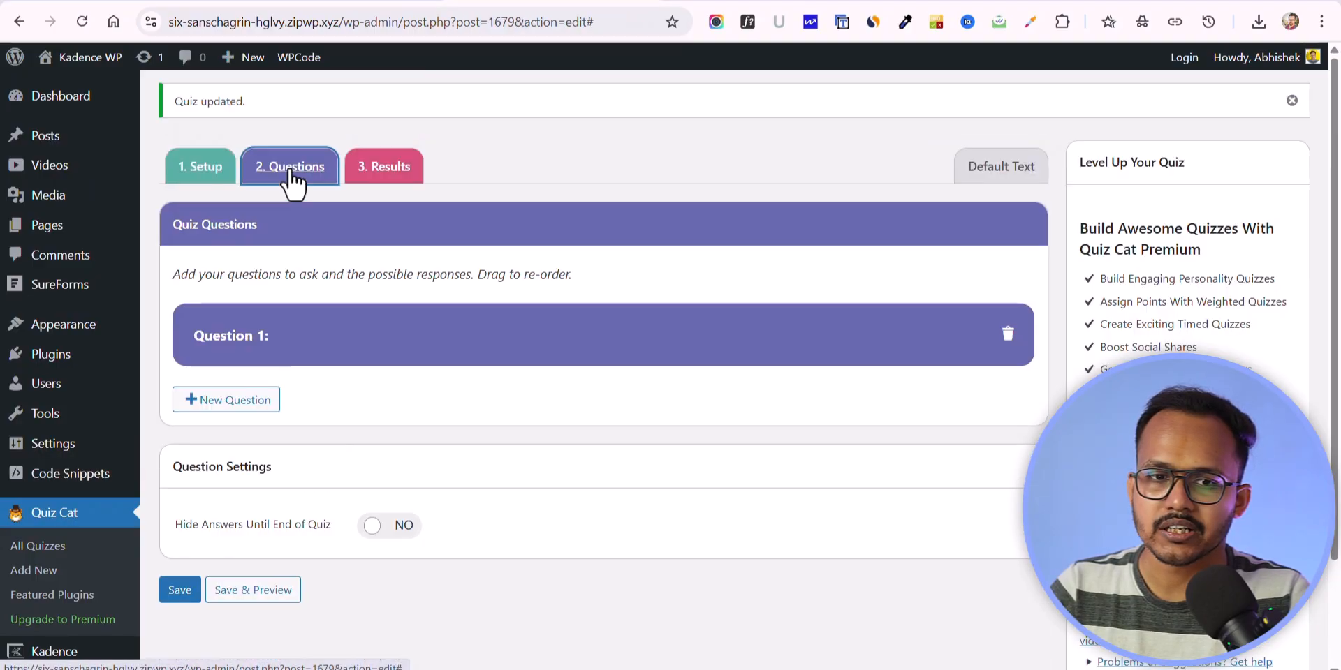
click(333, 343)
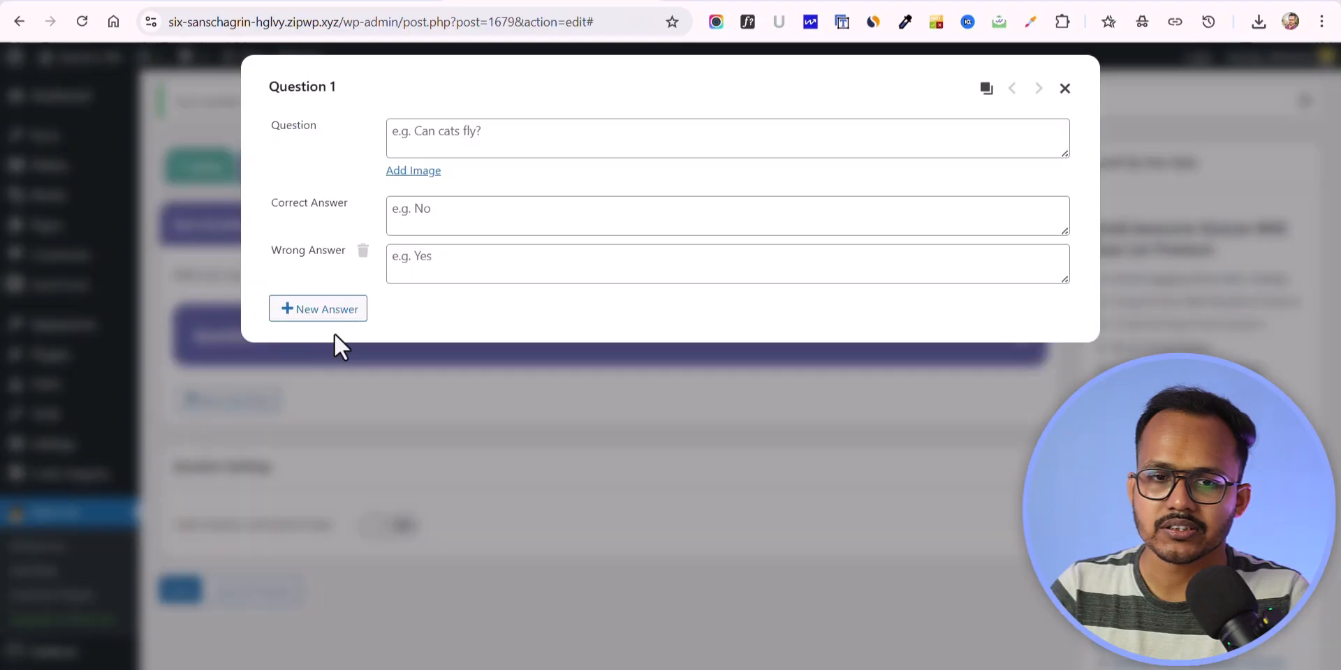
click(523, 134)
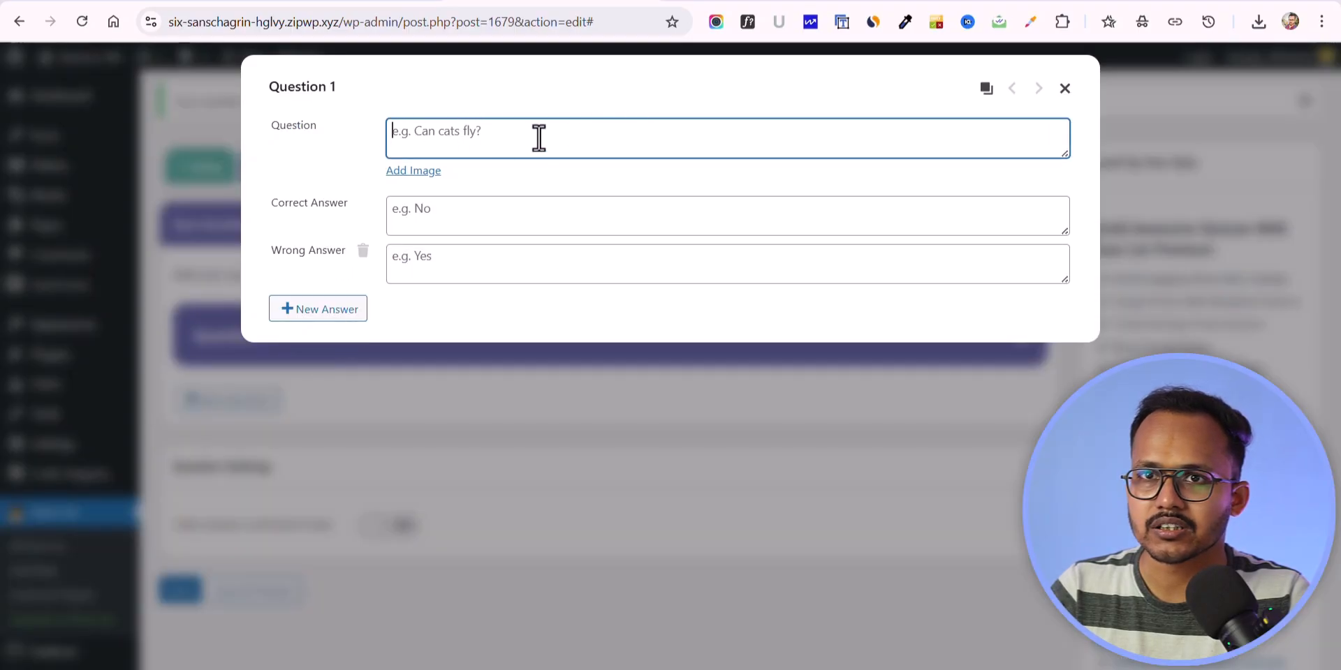
click(433, 209)
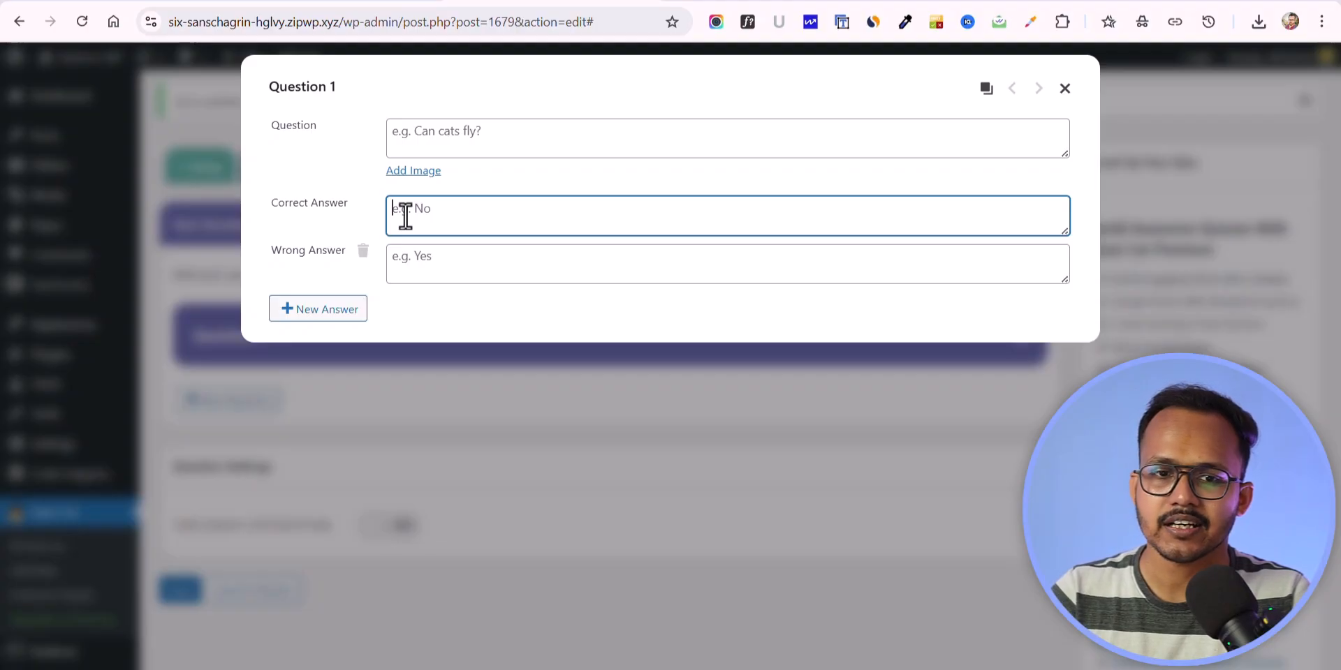
click(472, 256)
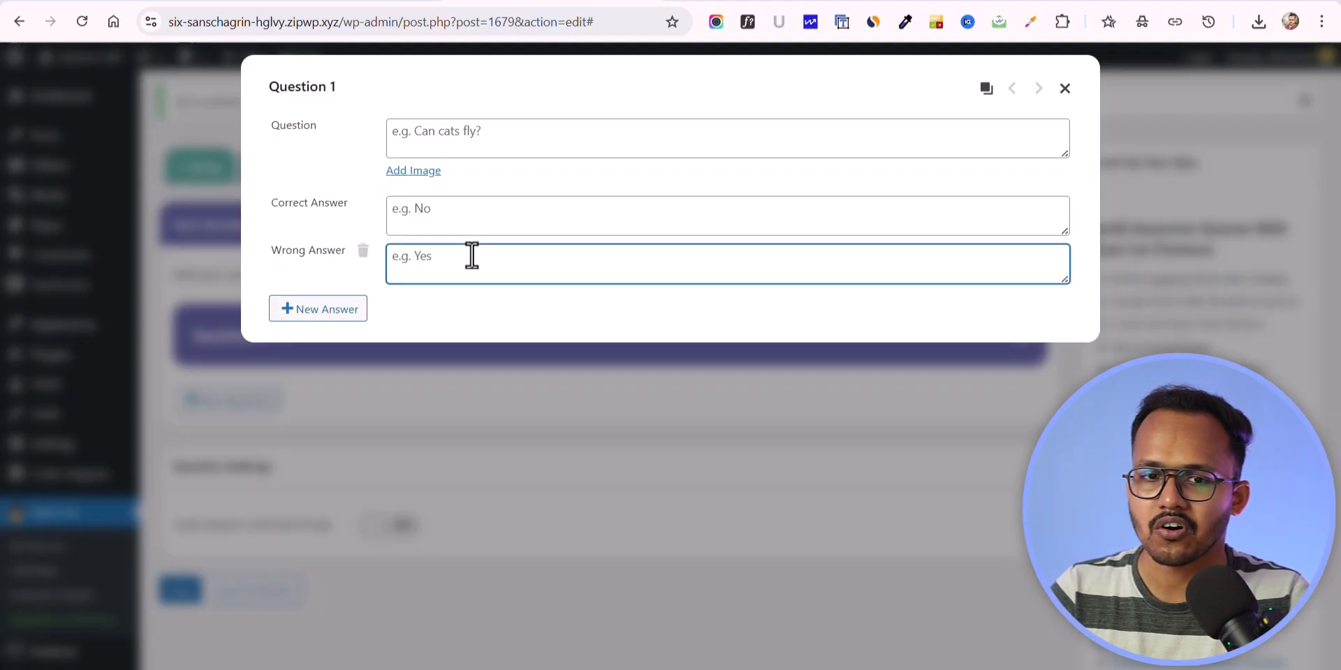
click(463, 230)
text(right answer)
click(456, 259)
text(wrong answer 1)
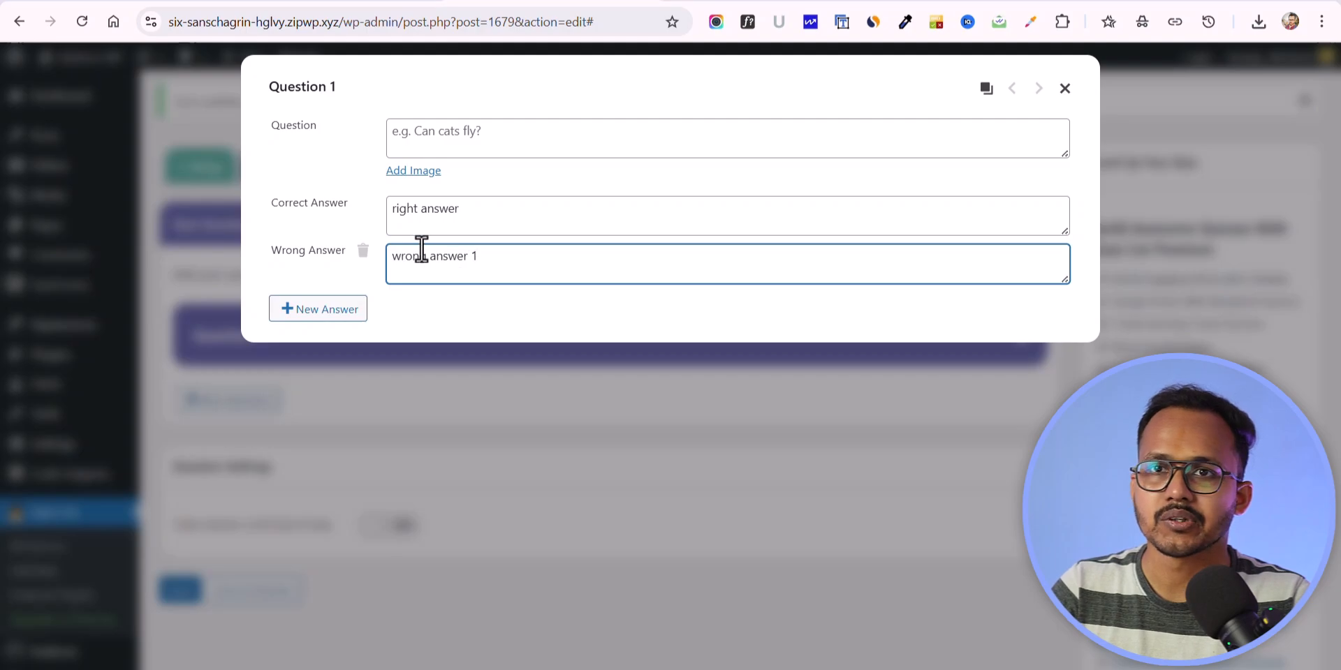
Step: Add two more wrong answers to Question 1, reading "2" and "3"
click(299, 312)
click(453, 304)
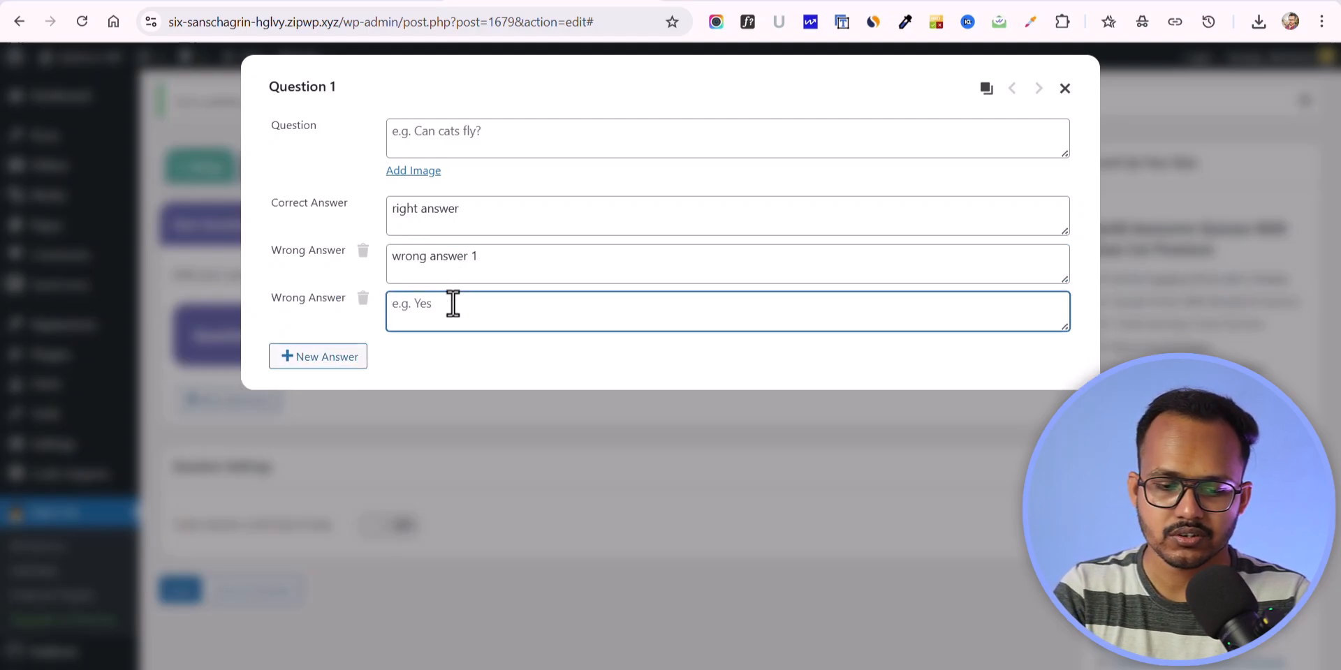
click(315, 359)
click(482, 356)
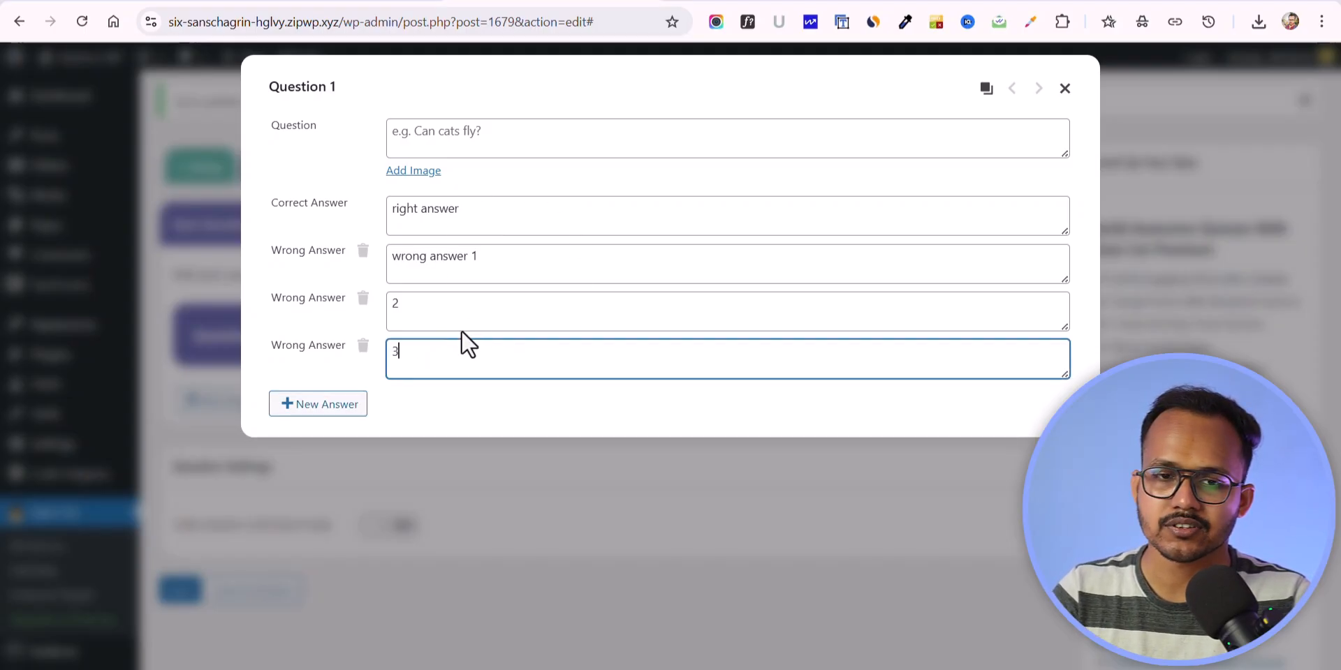
Step: Review the correct and wrong answers of Question 1, and close the question
drag(494, 211, 387, 211)
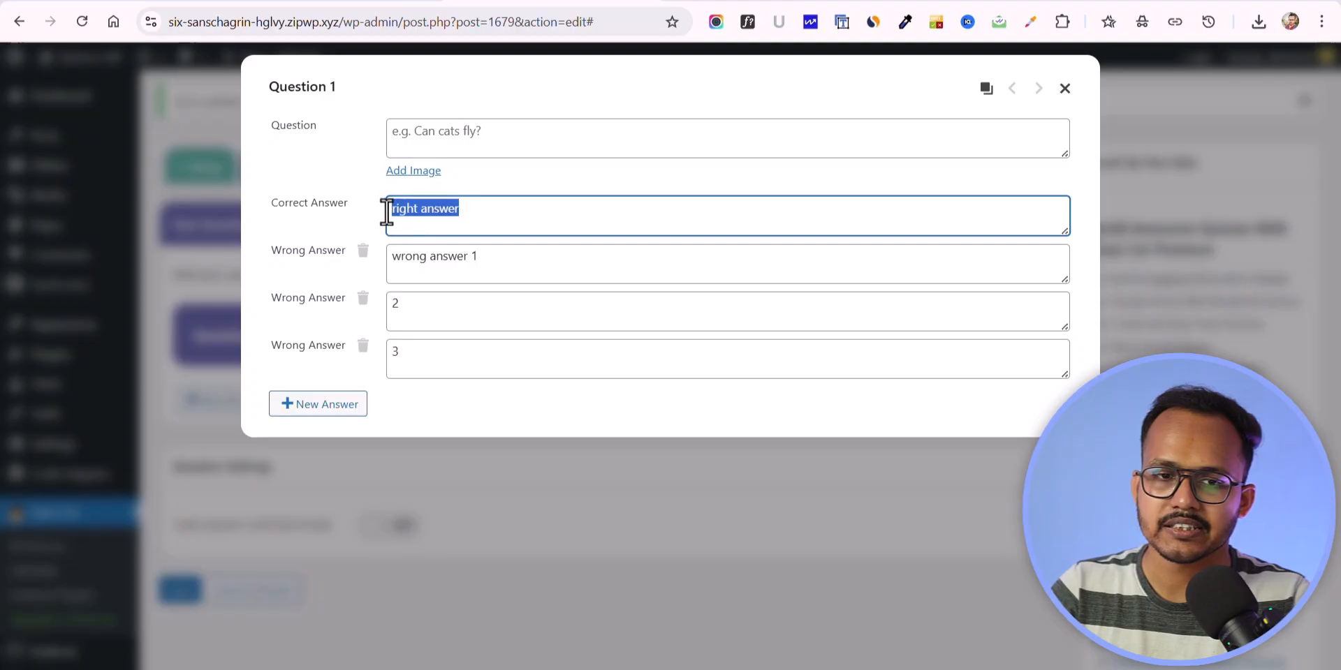
drag(491, 252, 424, 250)
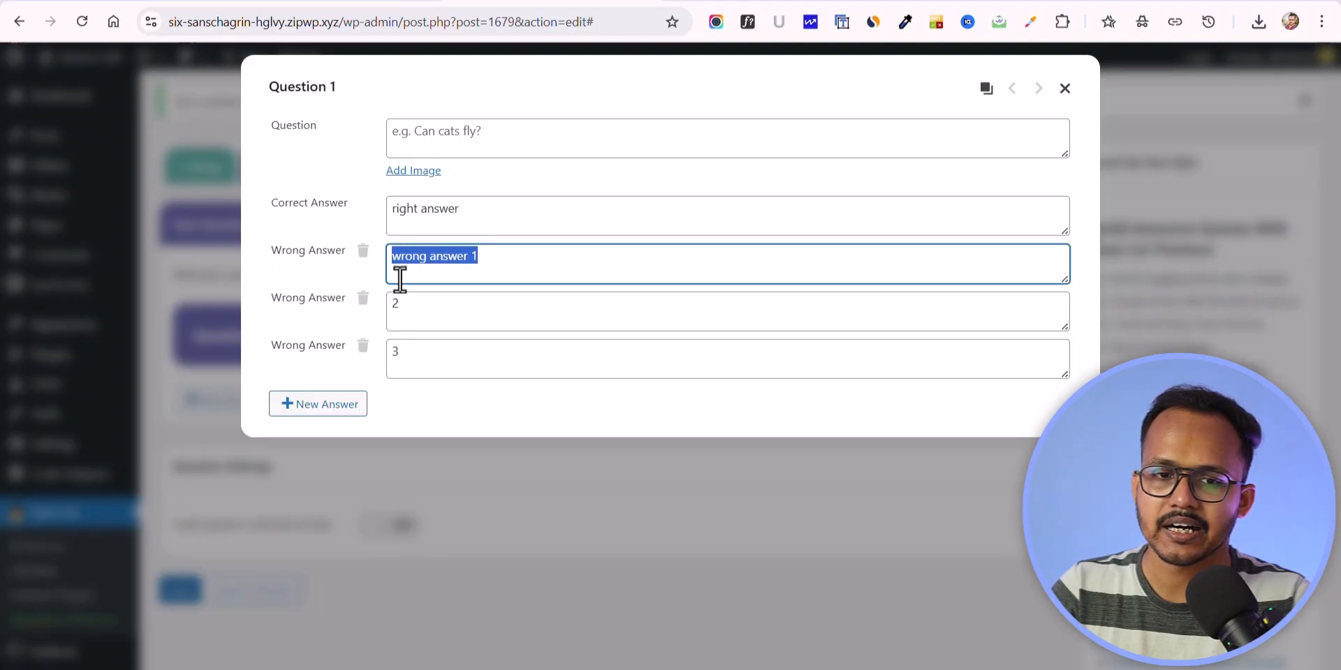
drag(426, 302, 388, 301)
click(408, 360)
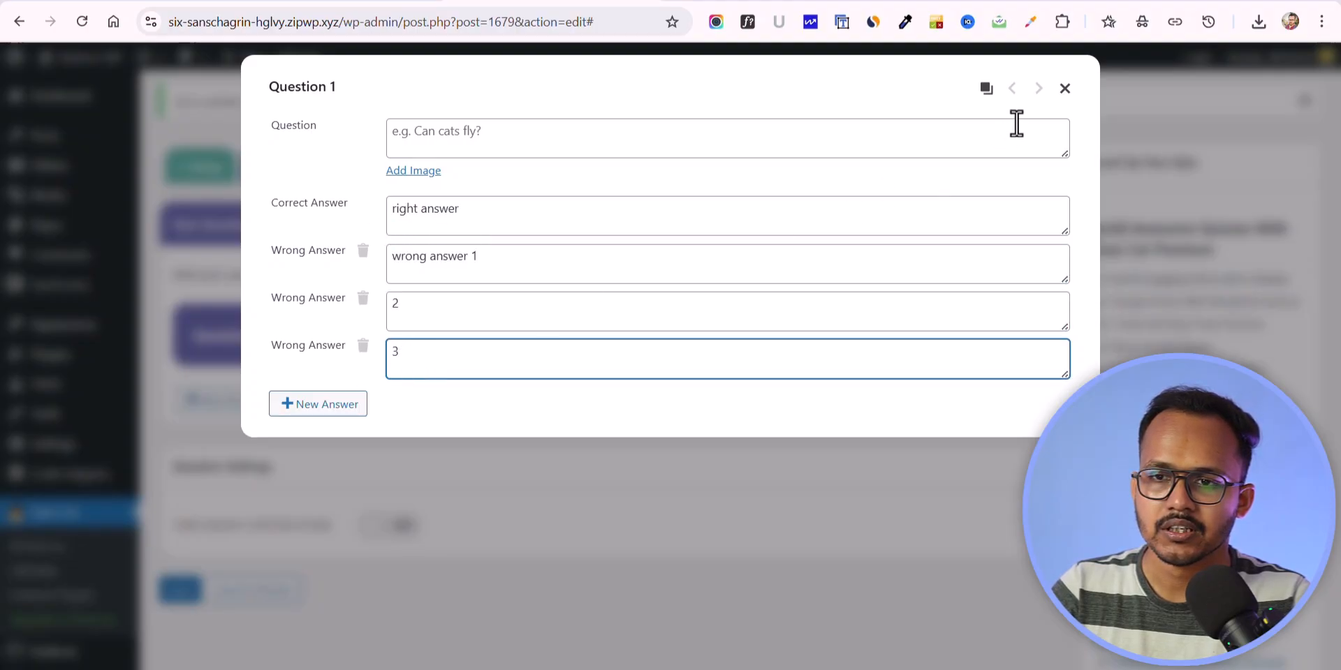
click(1065, 88)
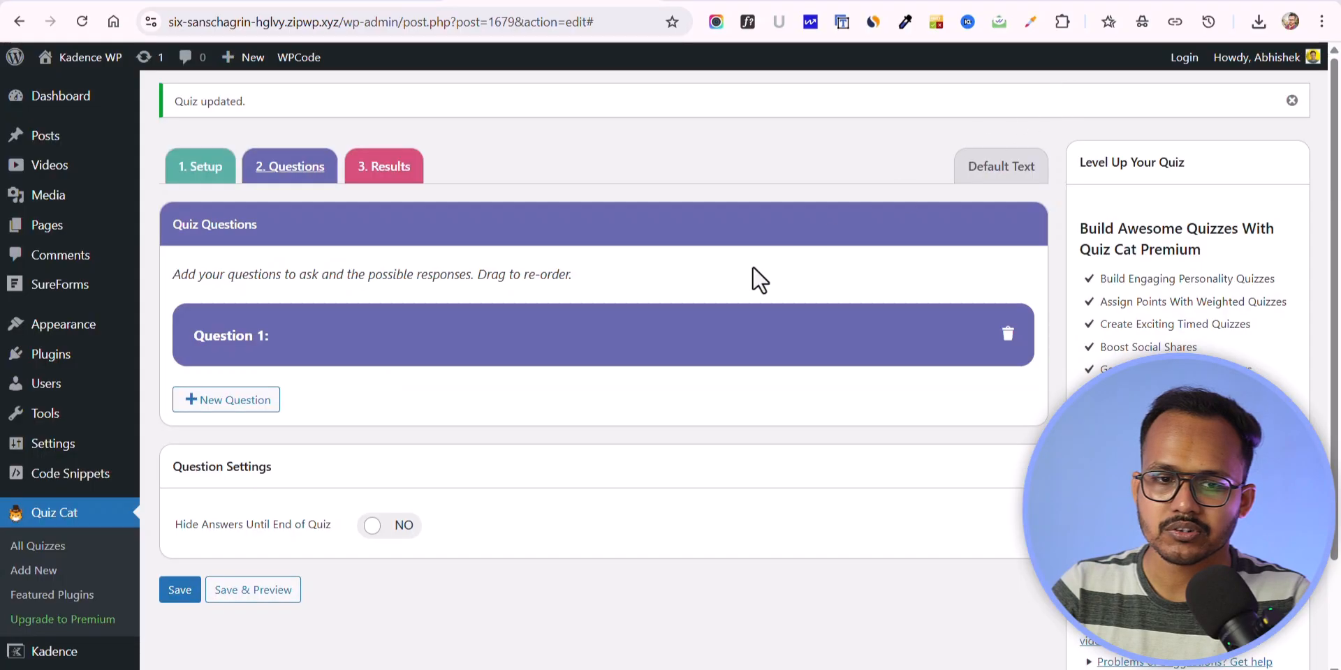
Step: Add a new question reading "question 2" with the correct answer "sss" and the wrong answer "ssf"
click(225, 400)
click(494, 131)
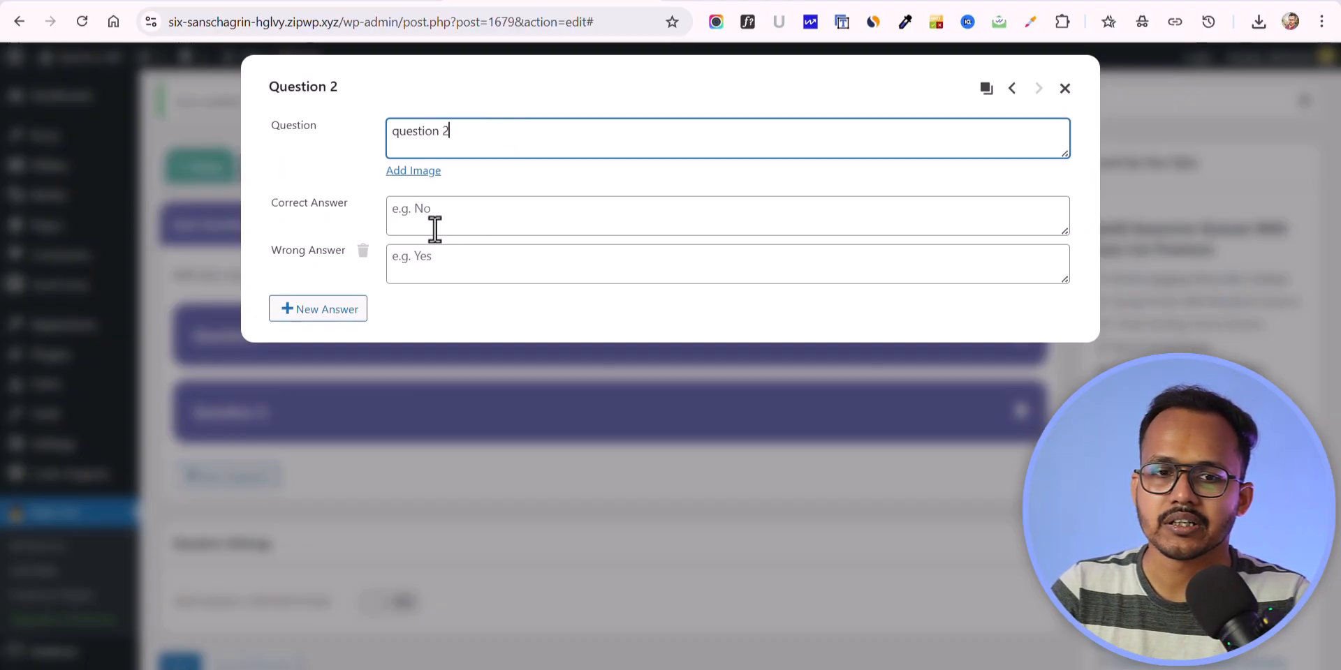
click(472, 208)
text(sss)
click(419, 255)
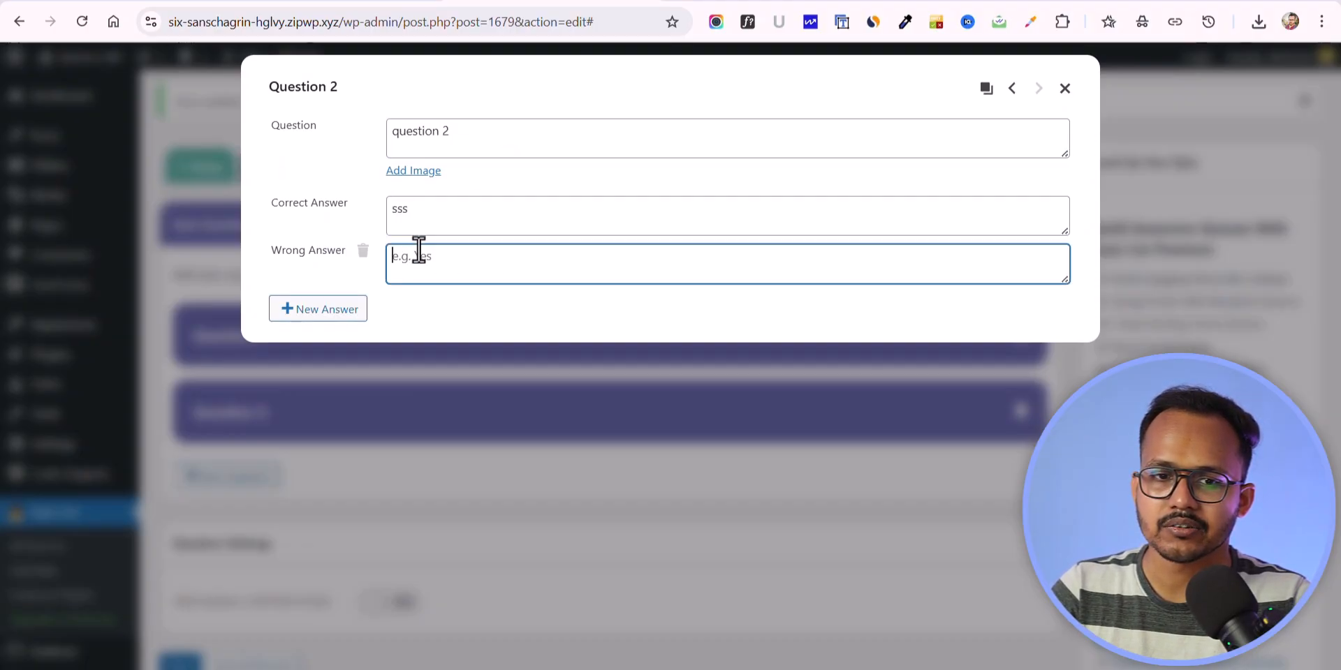
text(ssf)
Step: Add another wrong answer "fssf" to Question 2, check the neighbouring question, and close the question editor
click(312, 309)
click(434, 307)
text(fs)
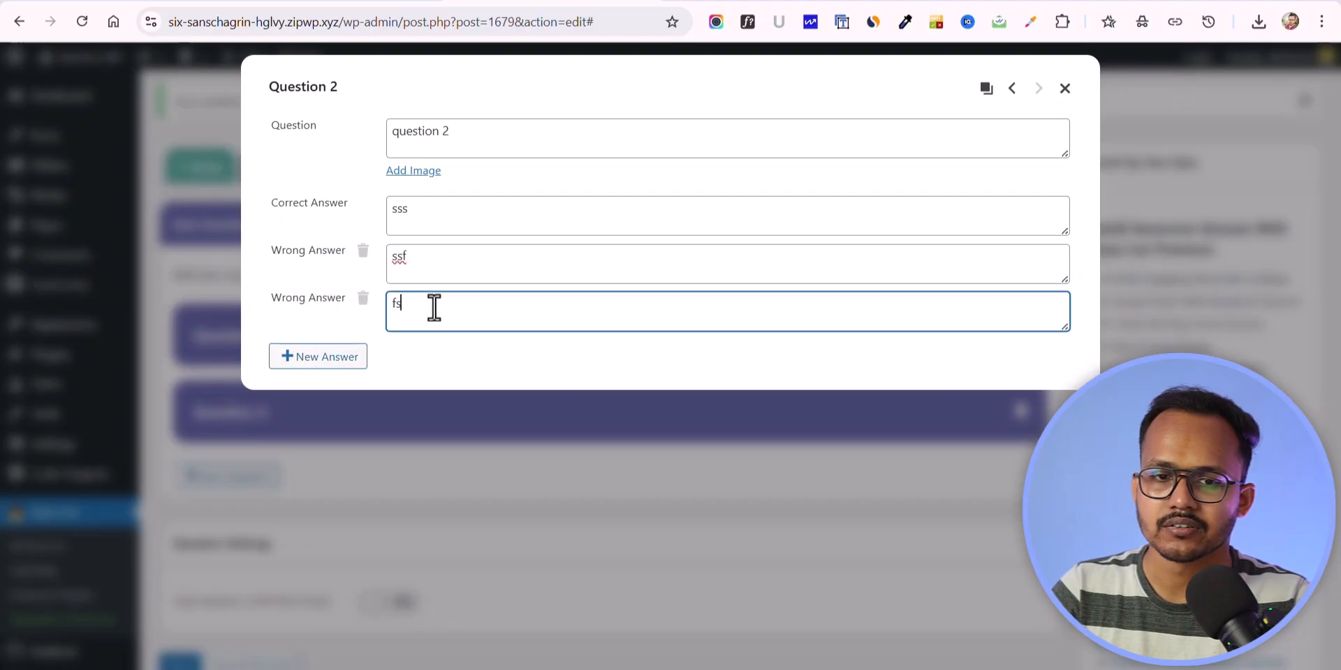
click(1009, 96)
click(1037, 89)
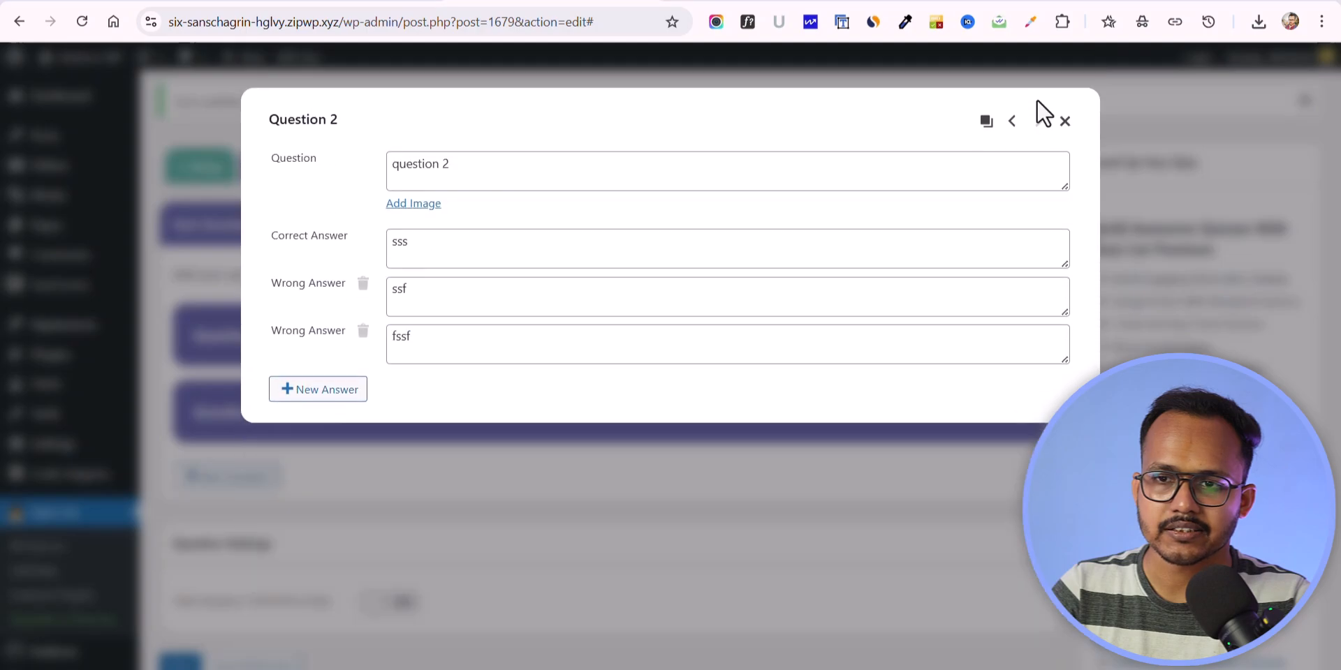
click(1065, 89)
Step: Try to move Question 2 above Question 1 in the quiz's question list
scroll(468, 385, down, 2)
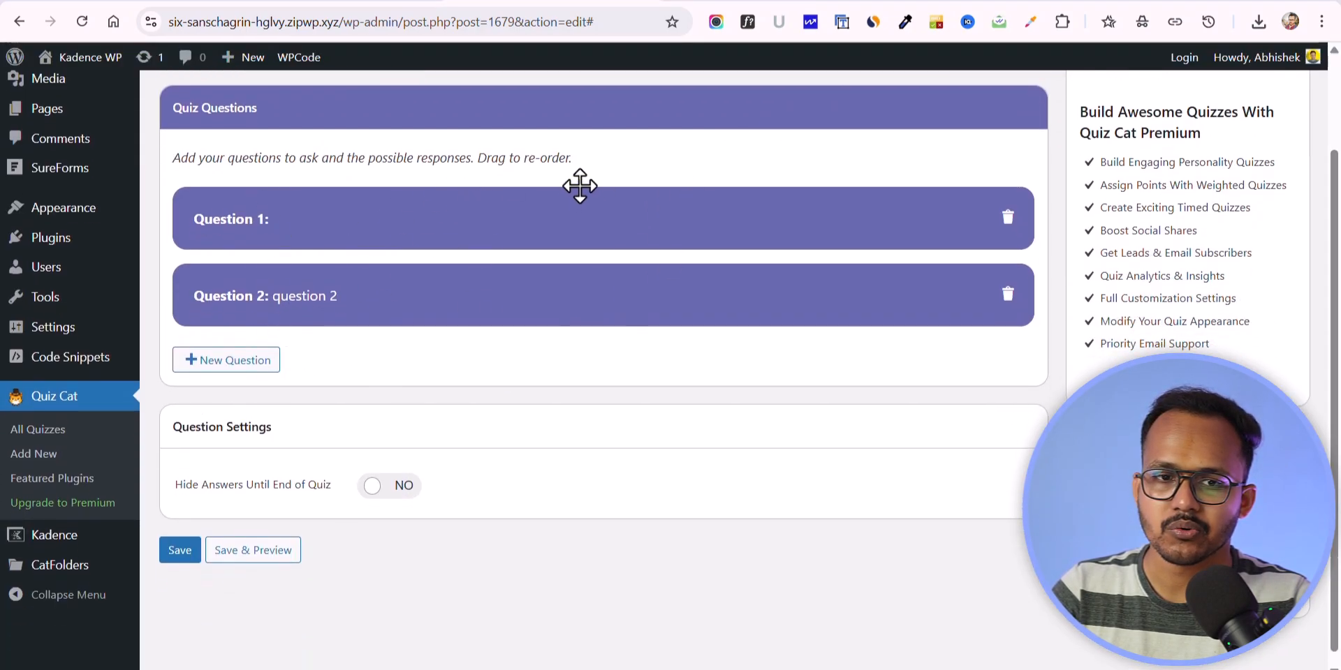
drag(422, 318, 416, 198)
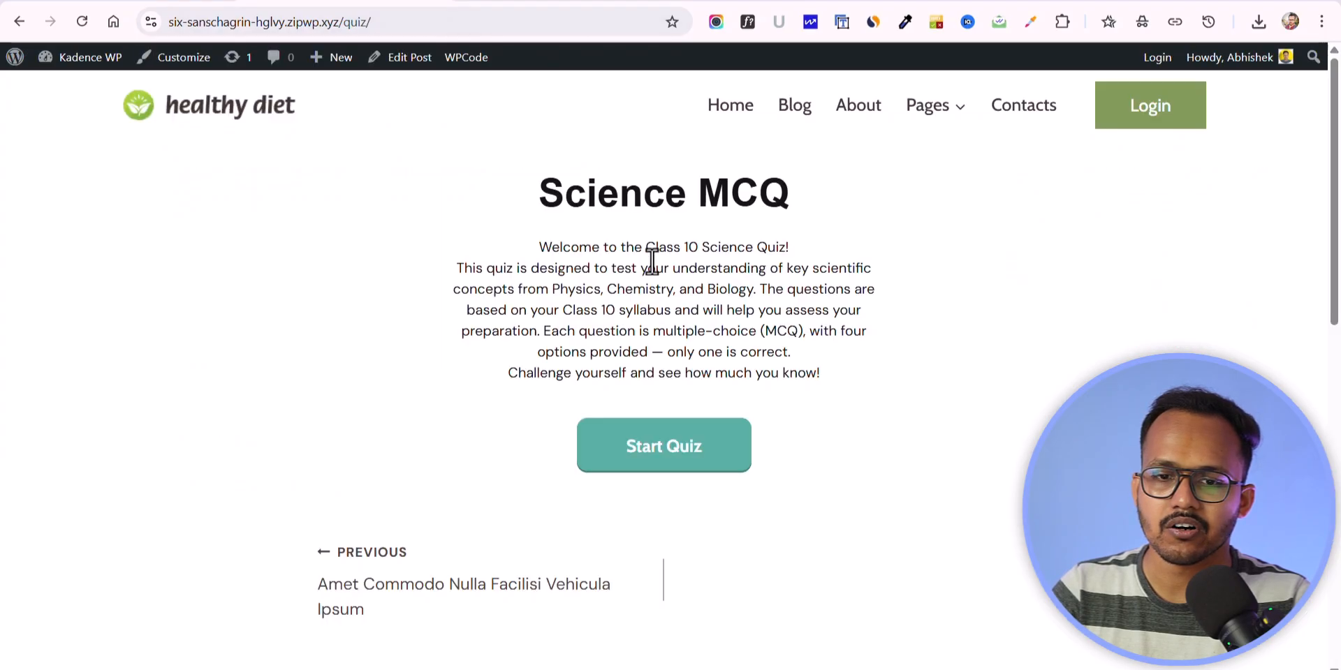
Step: Start the live Science MCQ quiz and answer its first two questions, choosing NaHCO₃ for baking soda
click(650, 449)
click(576, 268)
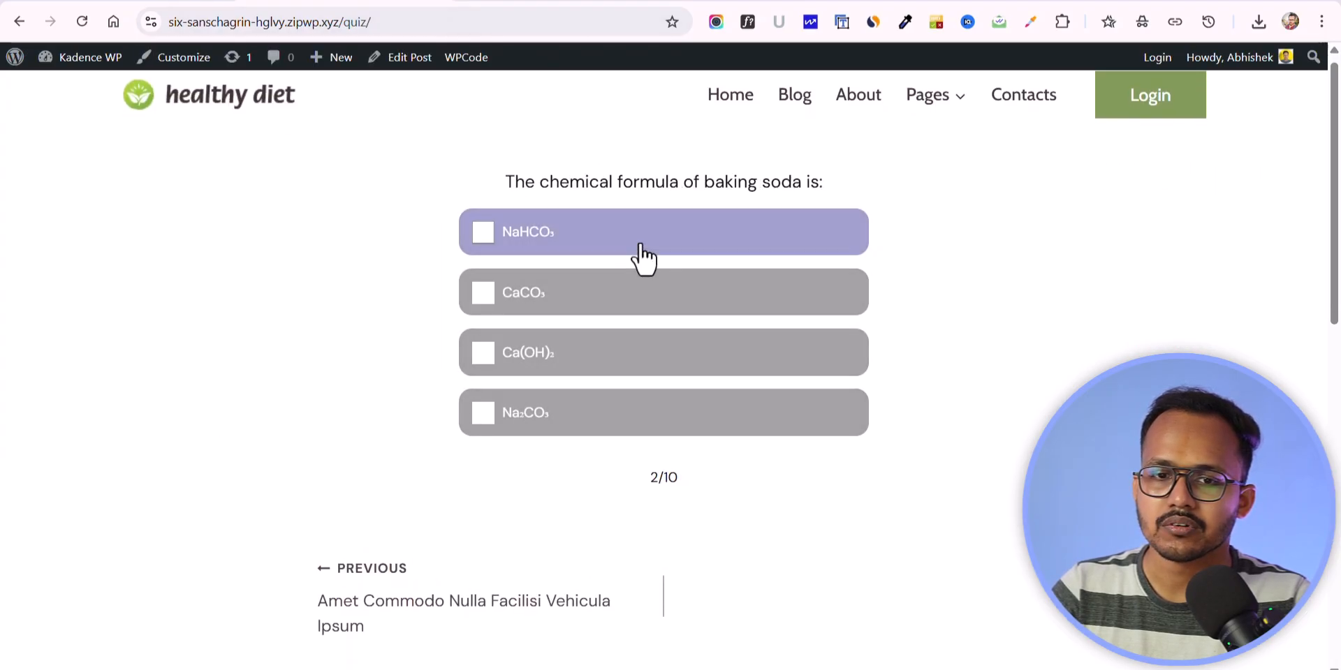
click(632, 260)
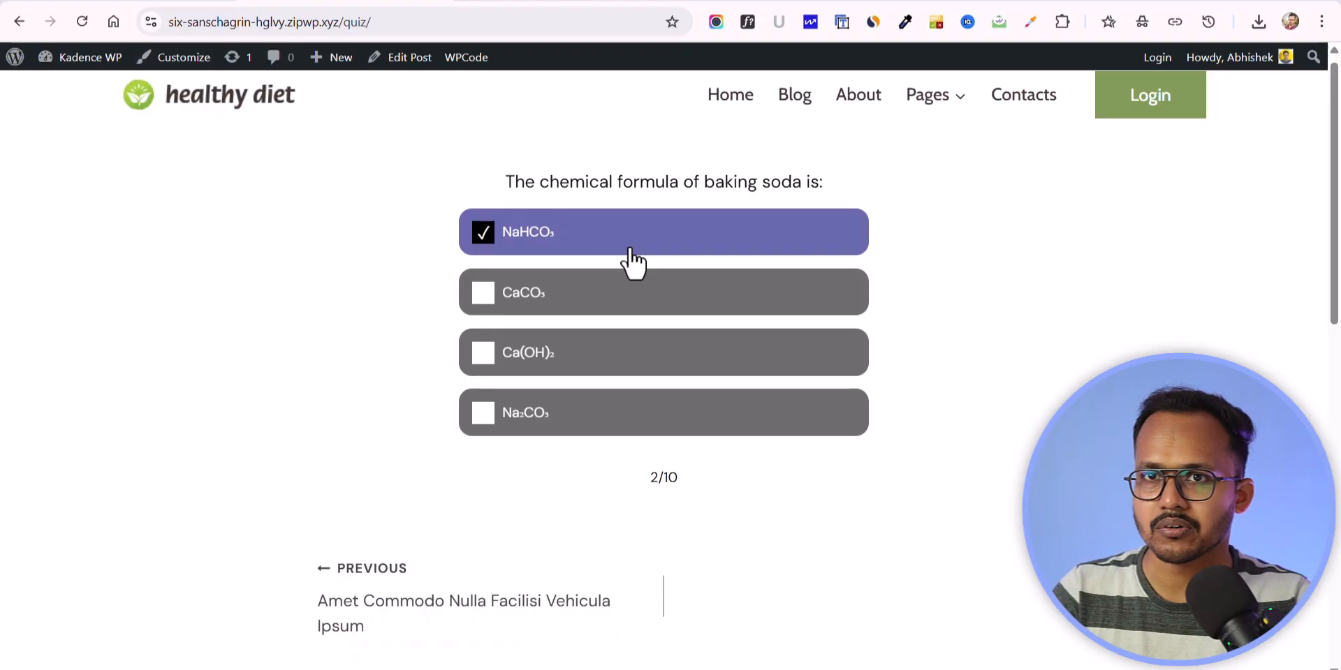
Step: Return to the new quiz's editor and turn on hiding answers until the end of the quiz
click(513, 0)
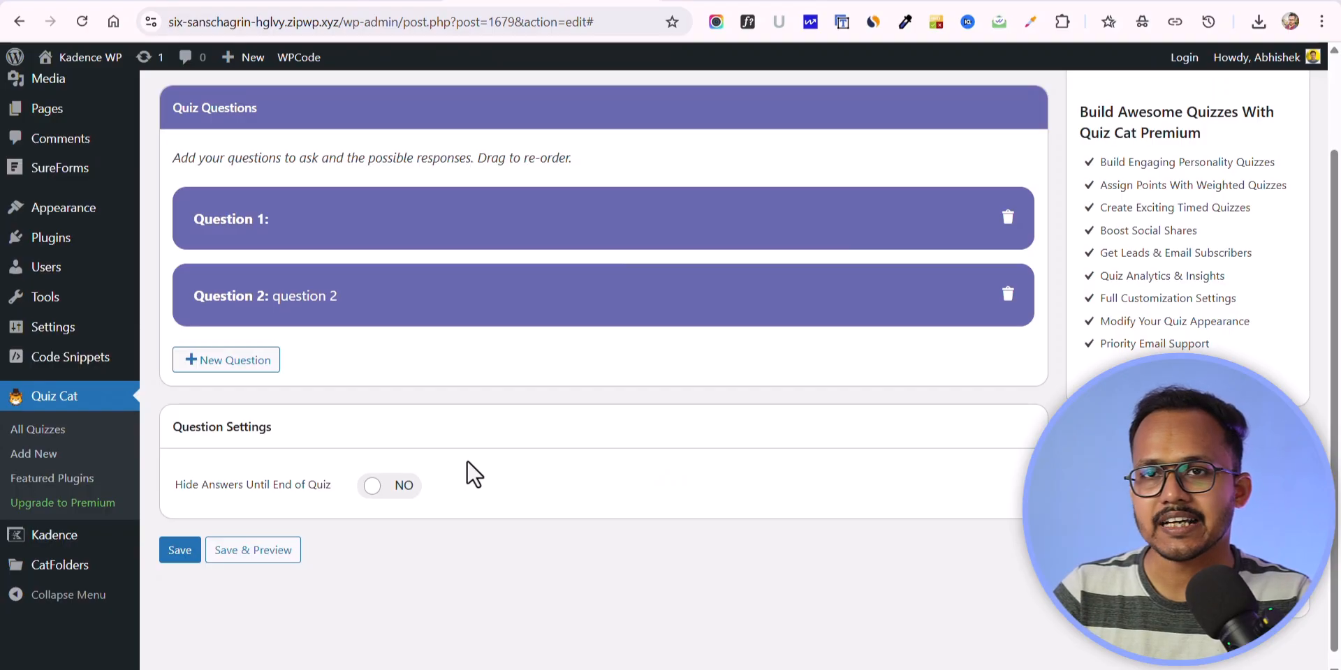
click(370, 492)
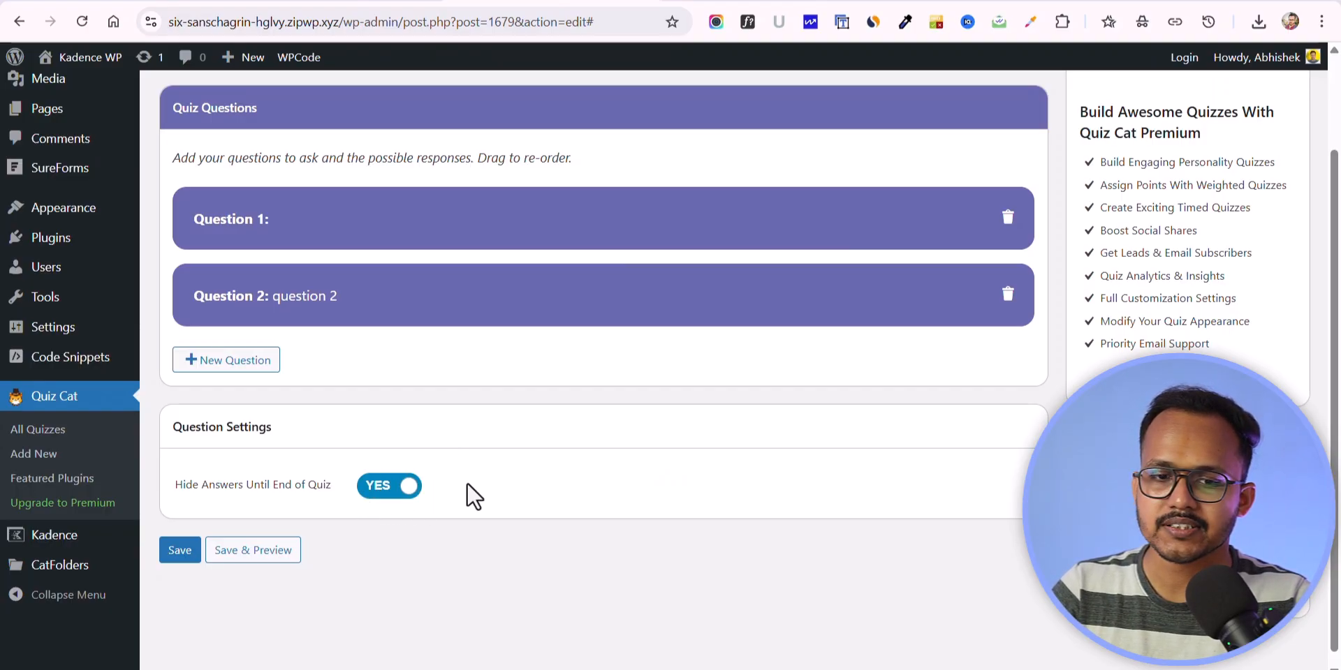
Step: Save the quiz and retitle its existing result from the quiz results section as "Congratulations"
click(180, 551)
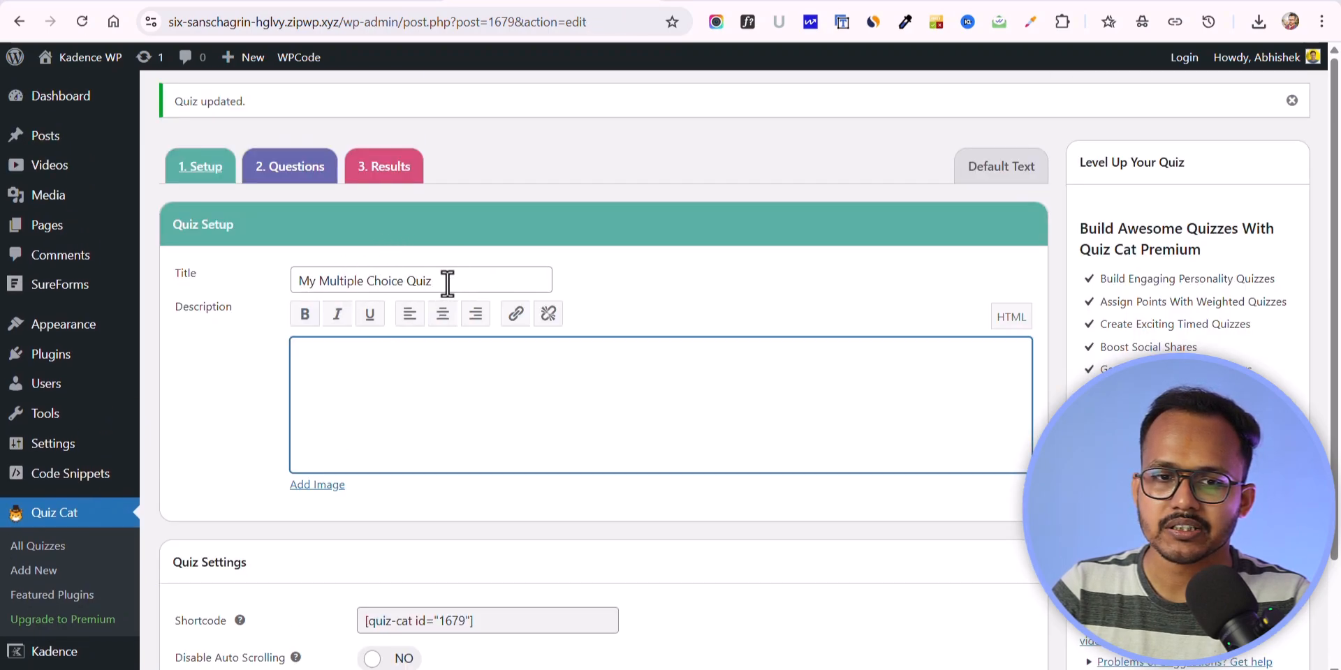
click(384, 168)
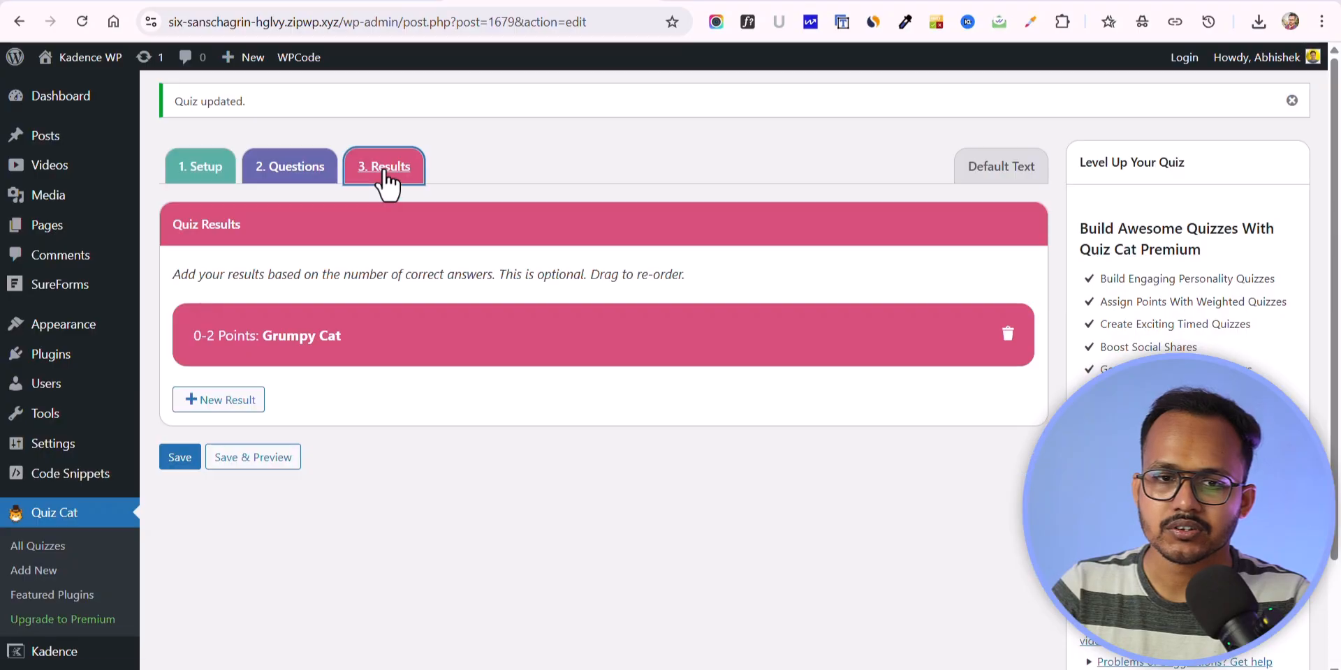
click(361, 346)
drag(506, 133, 370, 144)
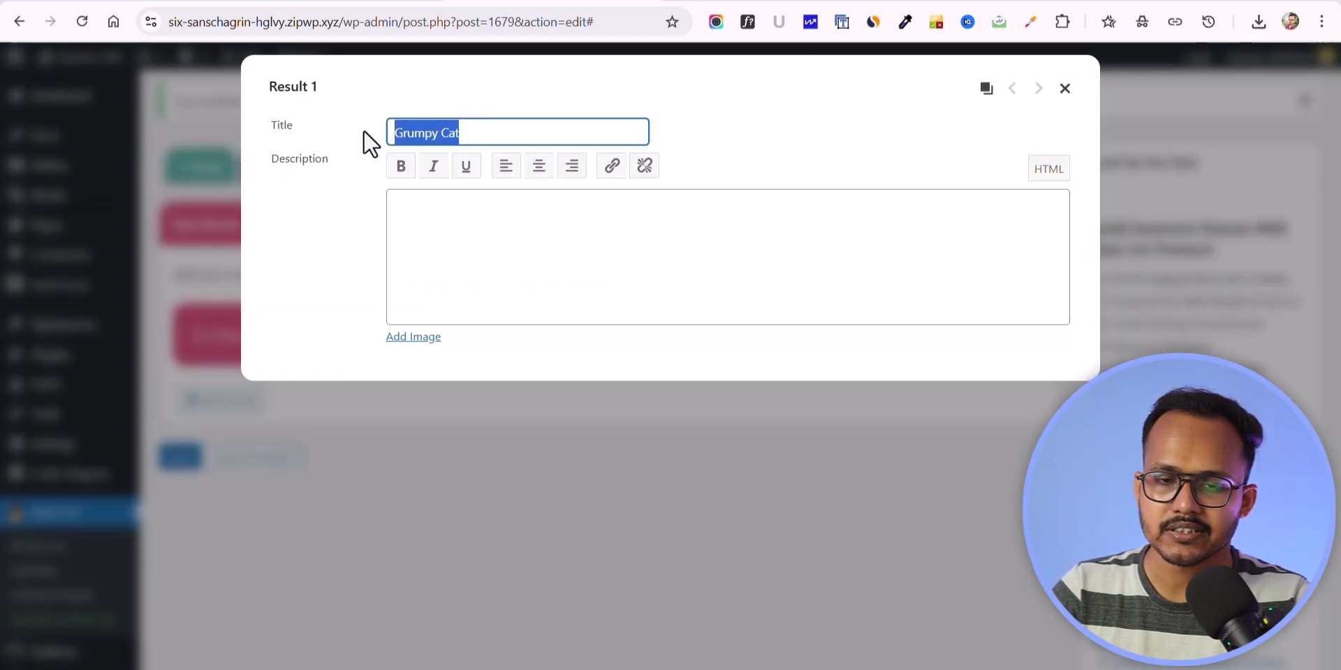
text(Congratulations)
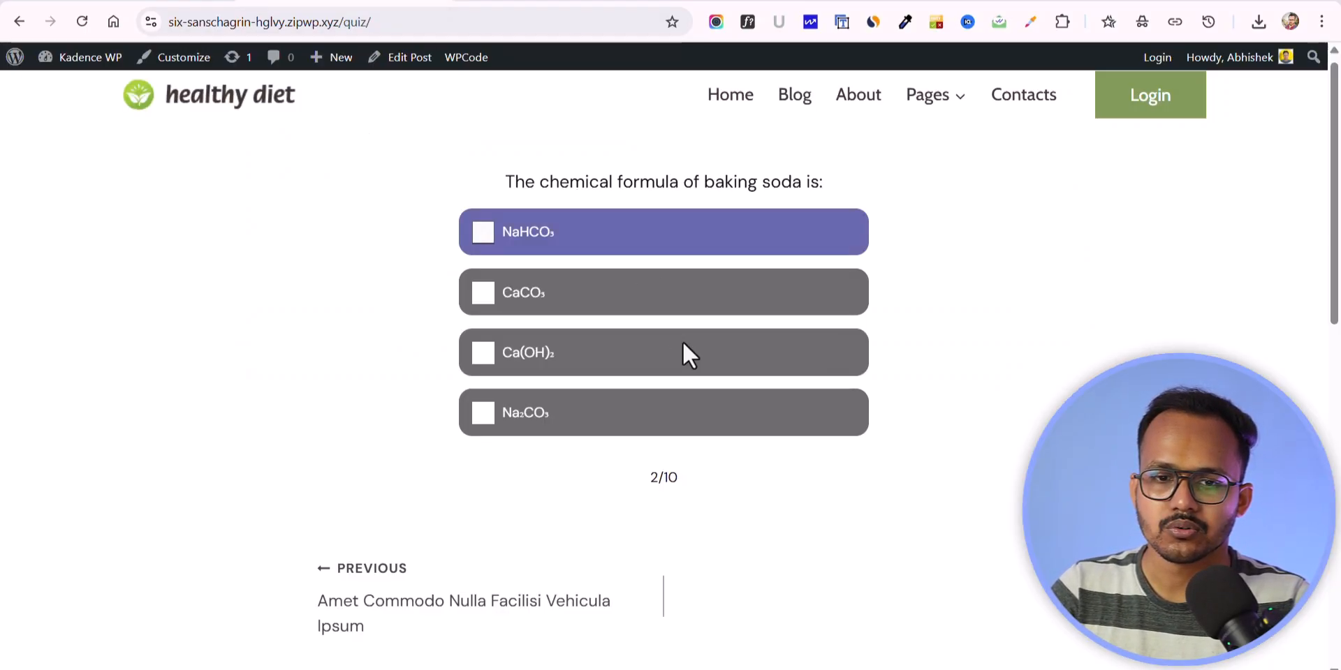
Step: Switch to the live Science MCQ quiz, answer the remaining questions from the baking soda one onward, and examine the completion message
click(662, 301)
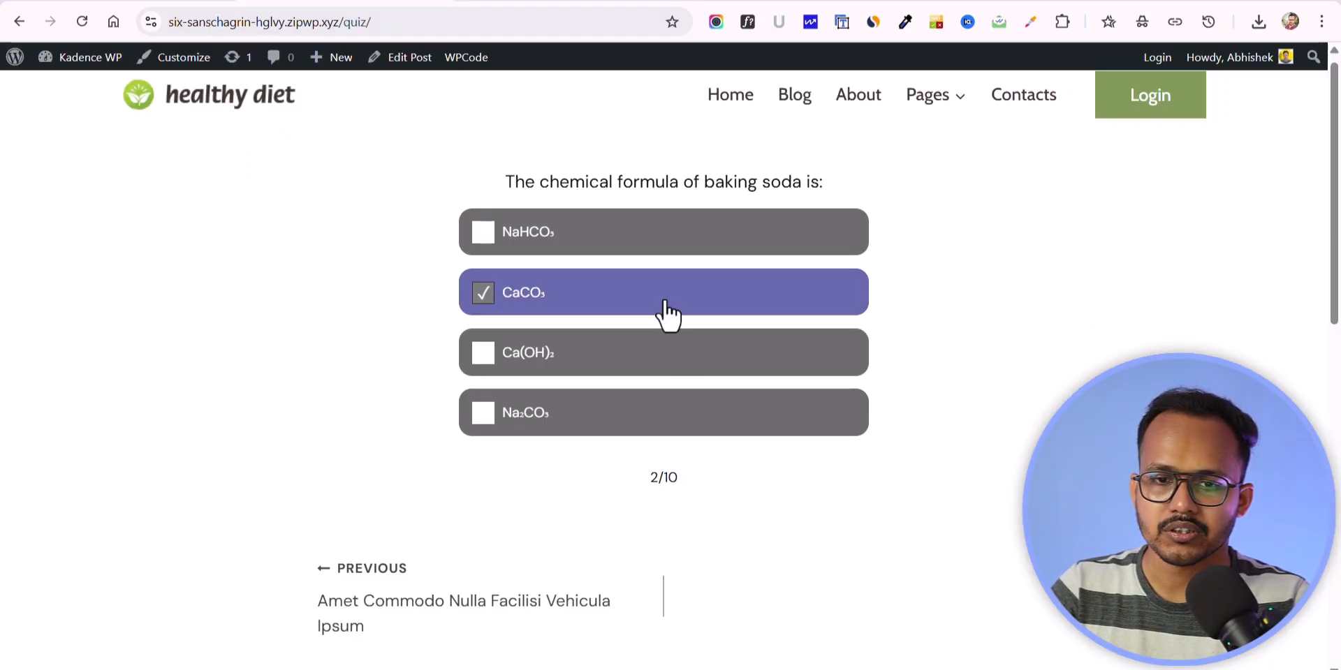
click(653, 301)
click(639, 307)
click(601, 352)
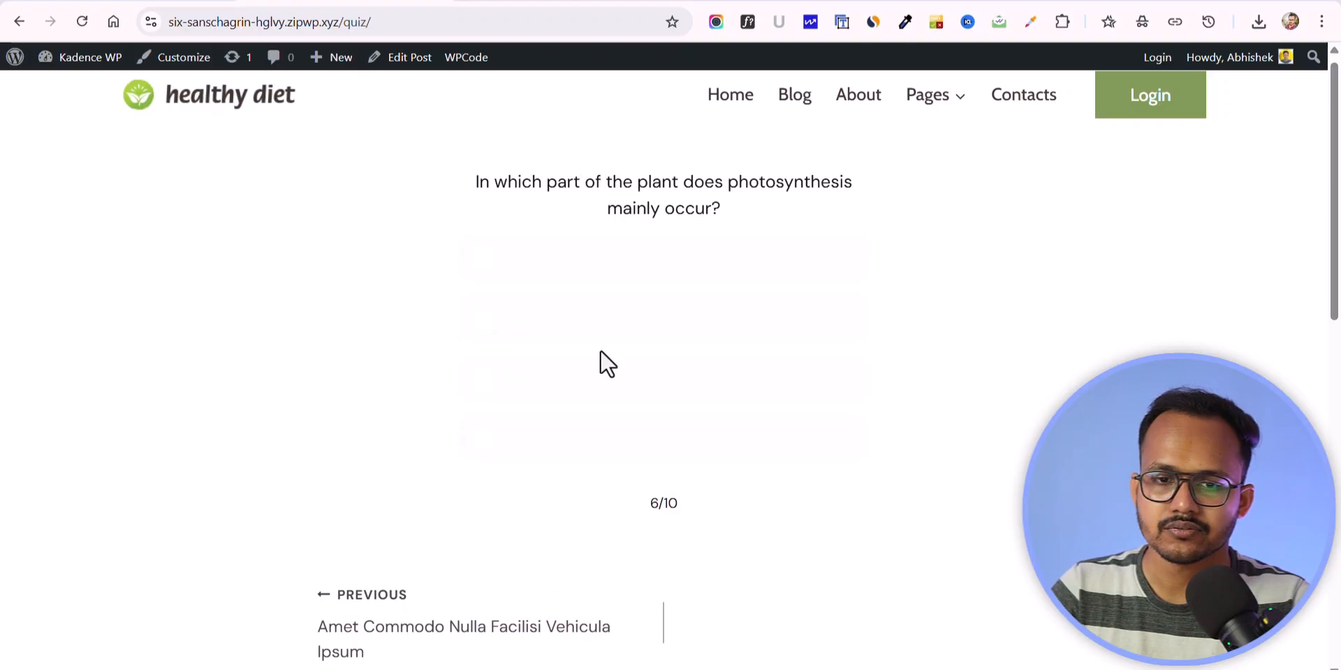
click(606, 312)
click(607, 310)
click(608, 307)
click(608, 309)
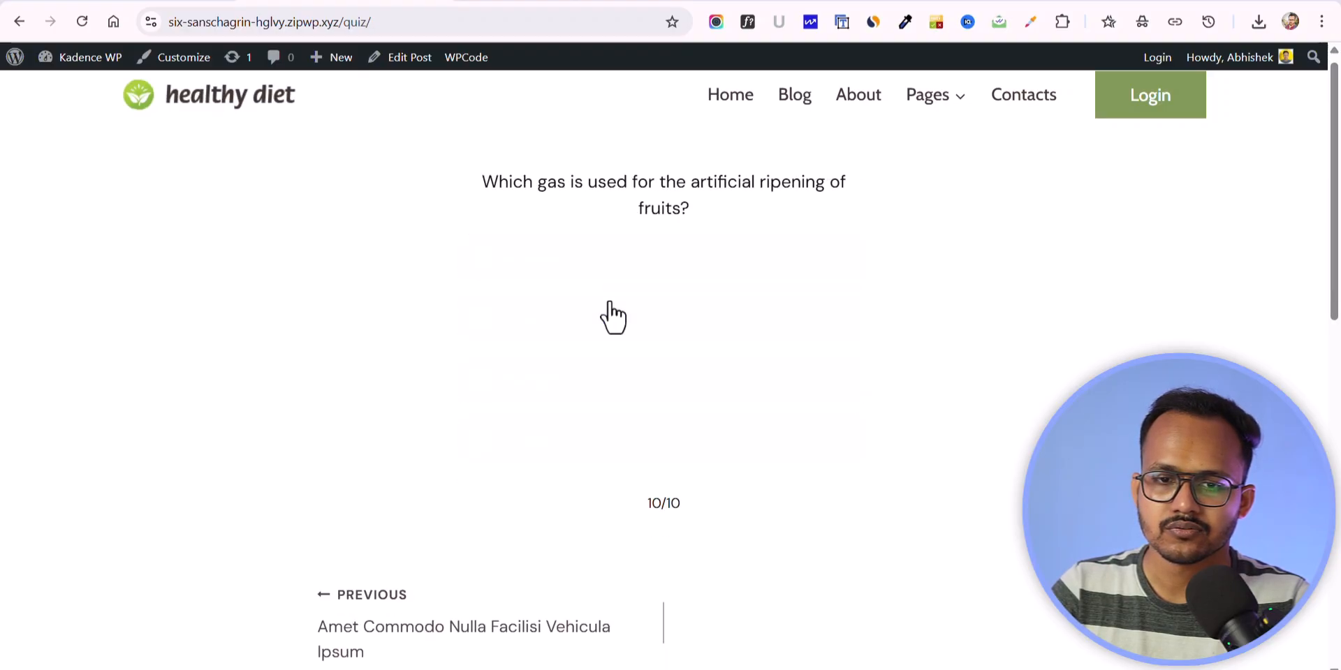
click(609, 310)
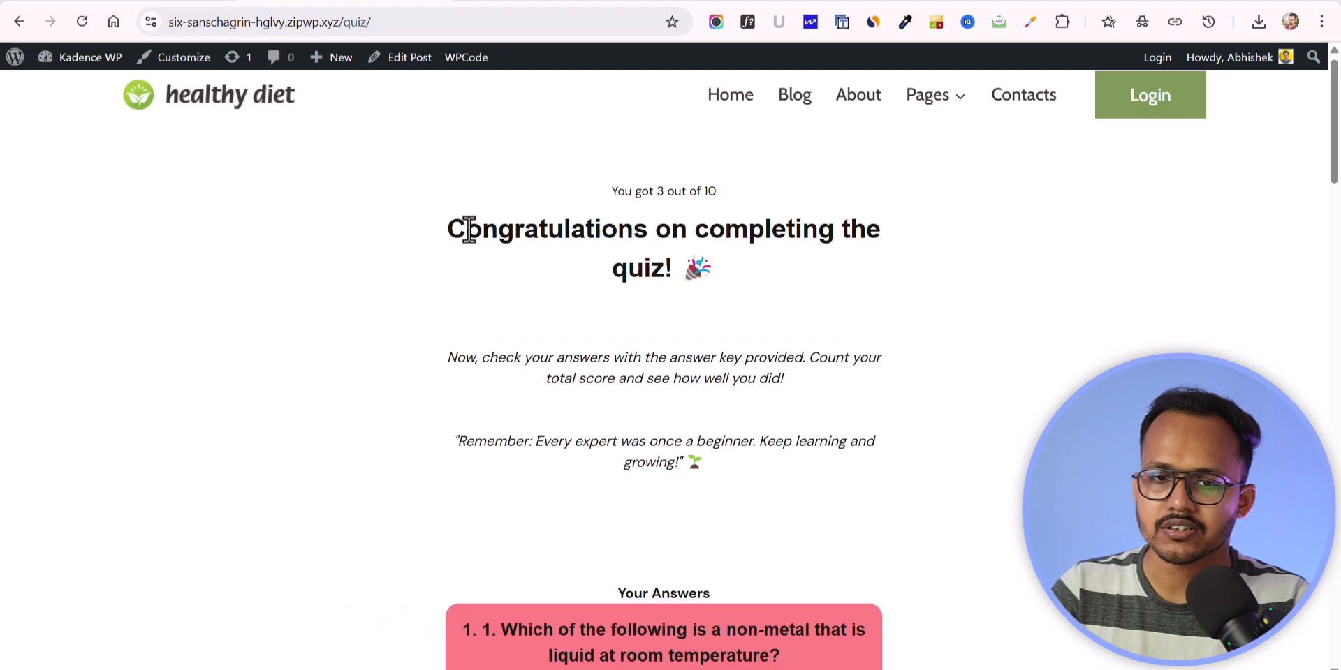
drag(449, 229, 772, 291)
click(752, 291)
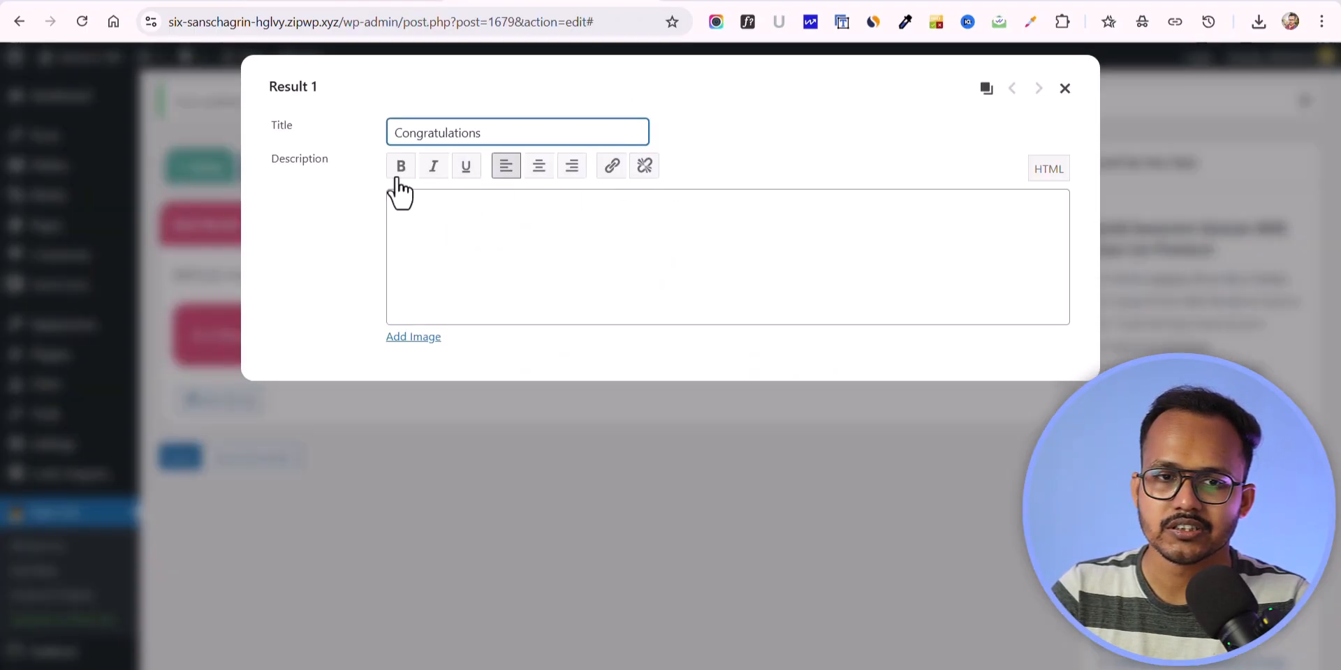
Step: Return to the result editor, switch the result's description to HTML editing, and close the editor
click(417, 216)
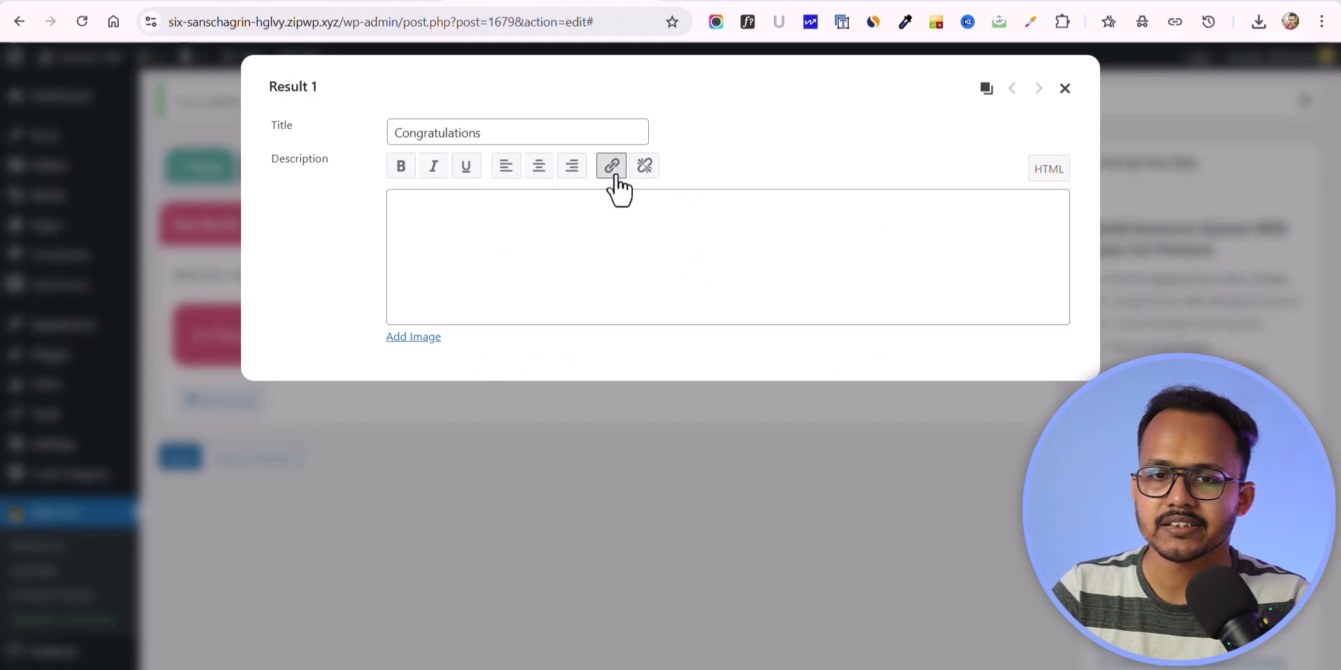
click(624, 226)
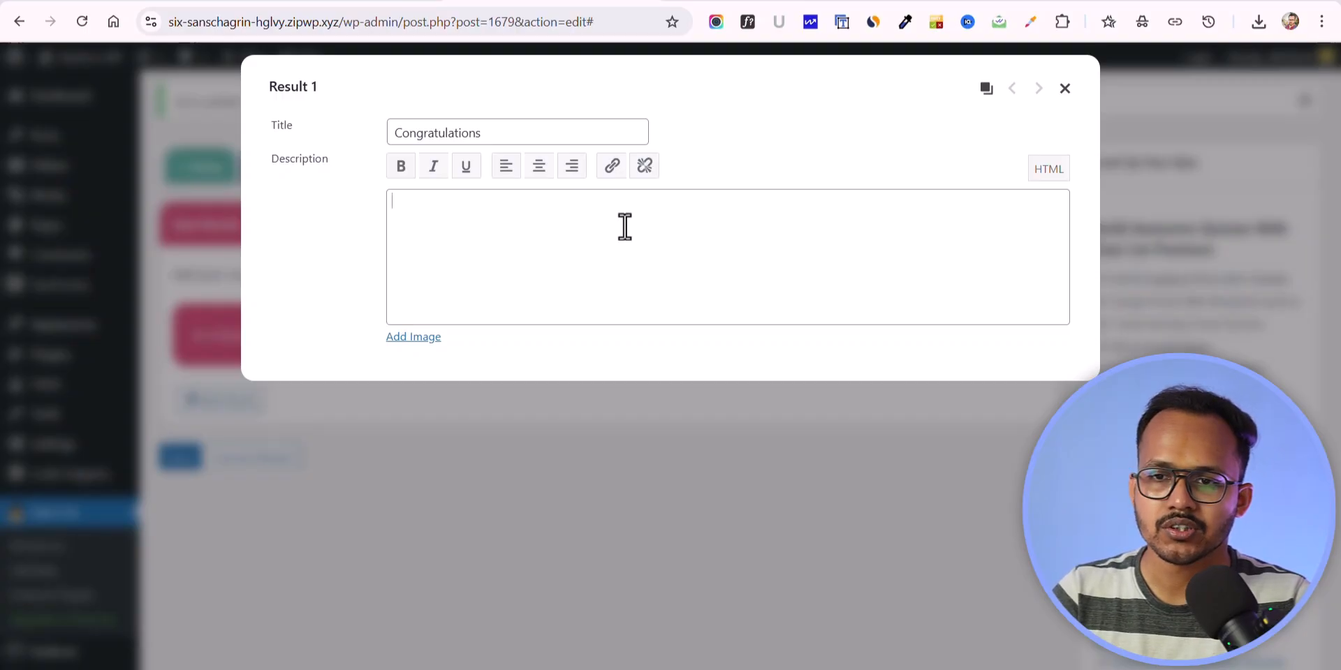
click(1047, 174)
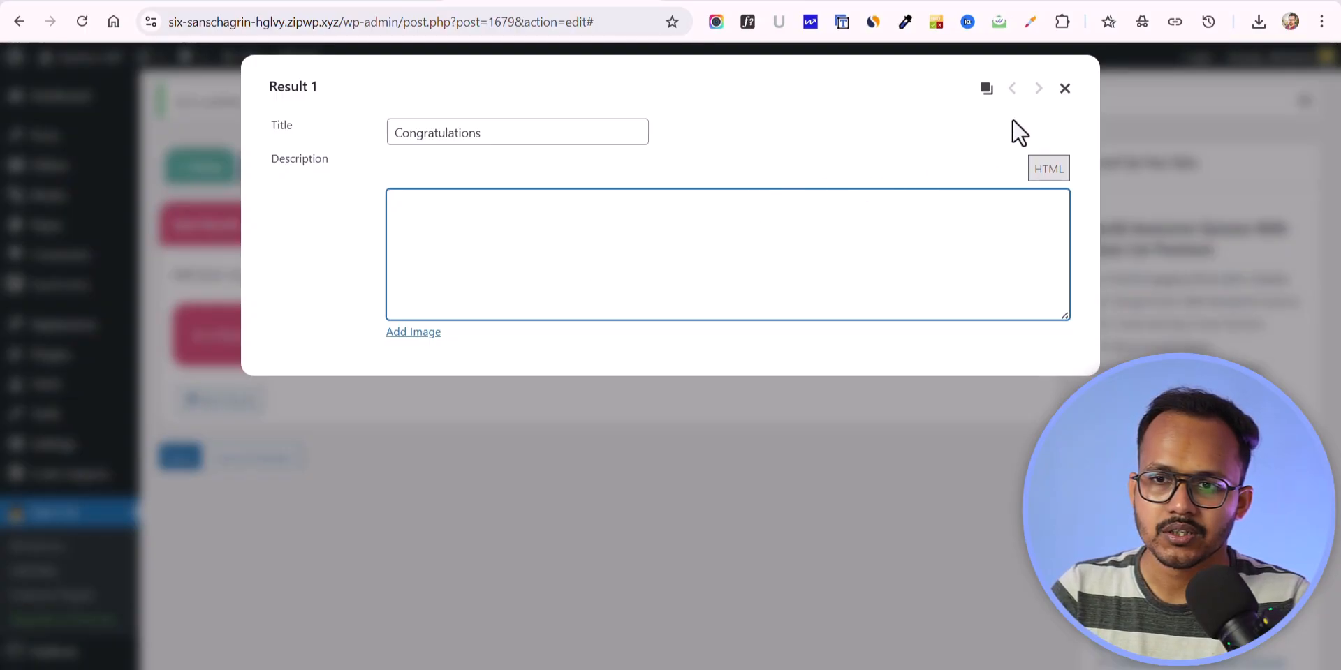
click(1066, 90)
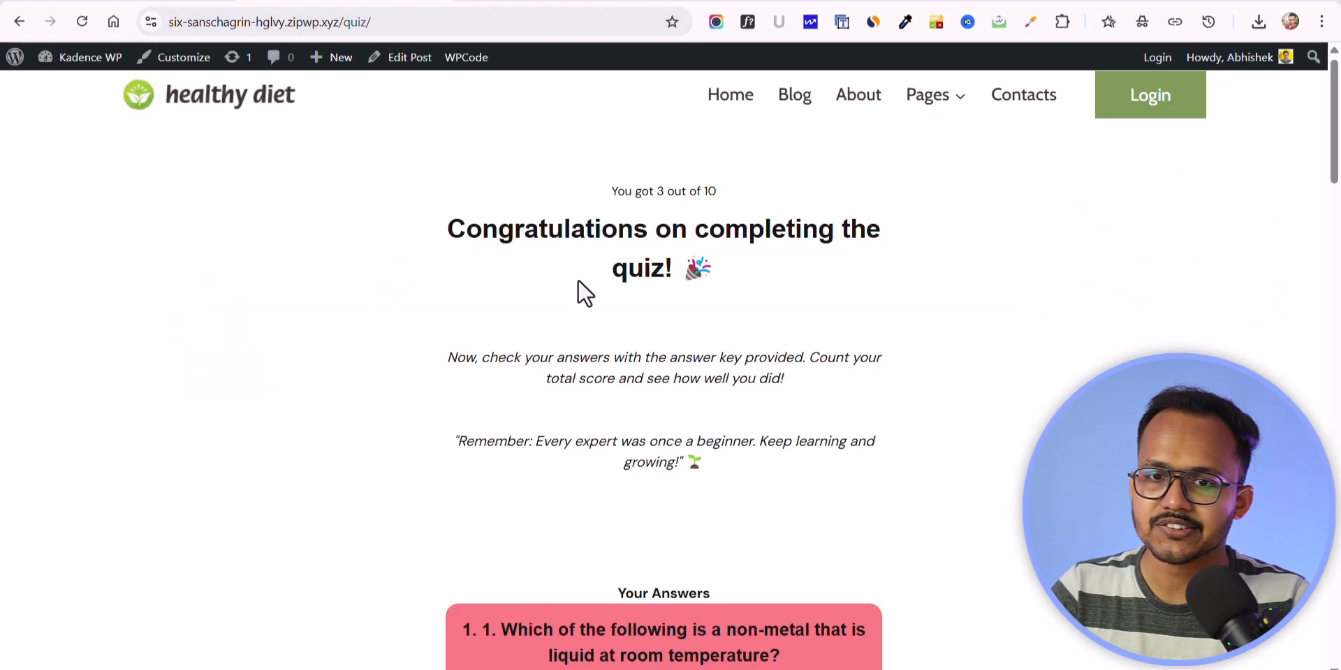
Step: Review the list of given and correct answers on the live Science MCQ quiz's results page
scroll(929, 374, down, 5)
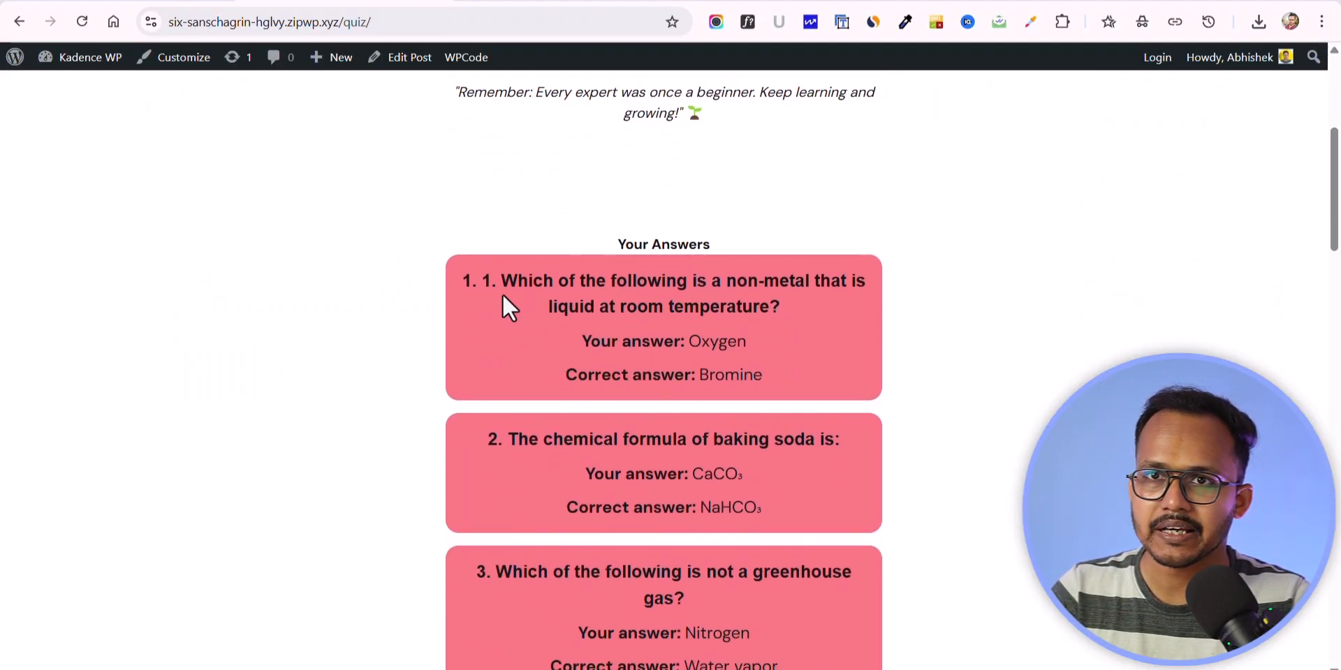
scroll(669, 306, down, 3)
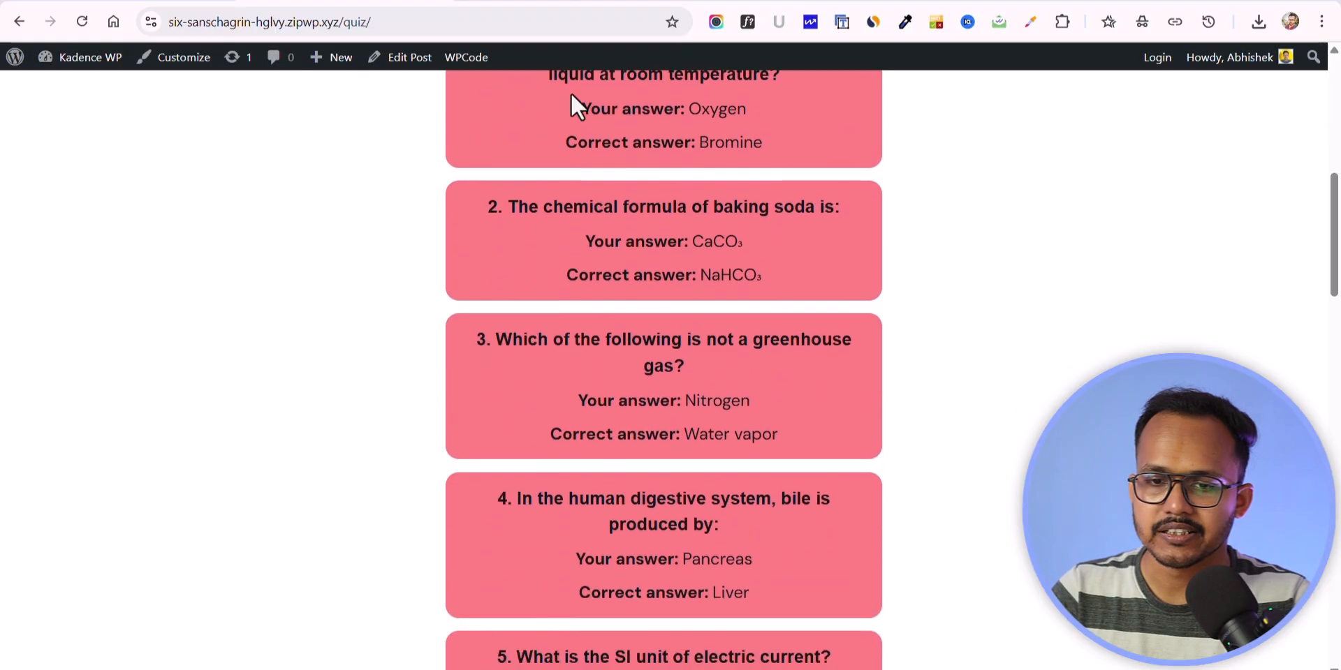
scroll(660, 422, up, 6)
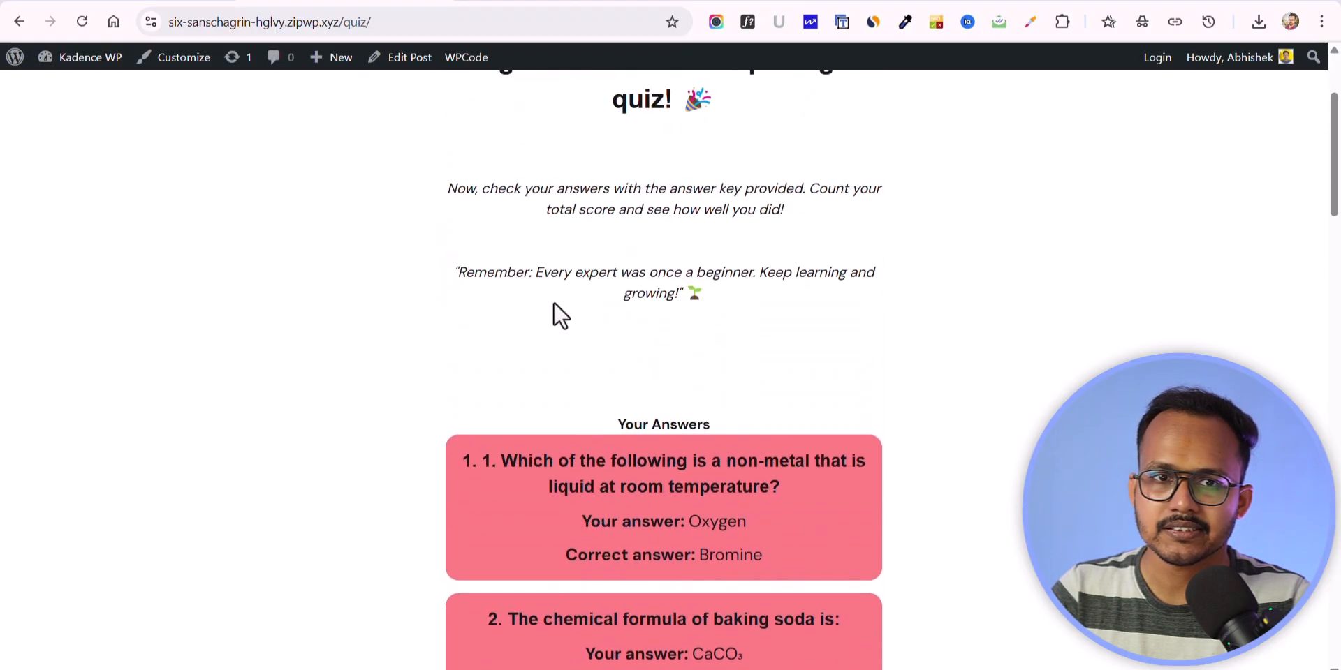
Step: Save and preview the new quiz, answer both of its questions, and examine the answers listed under the result
click(534, 2)
click(234, 458)
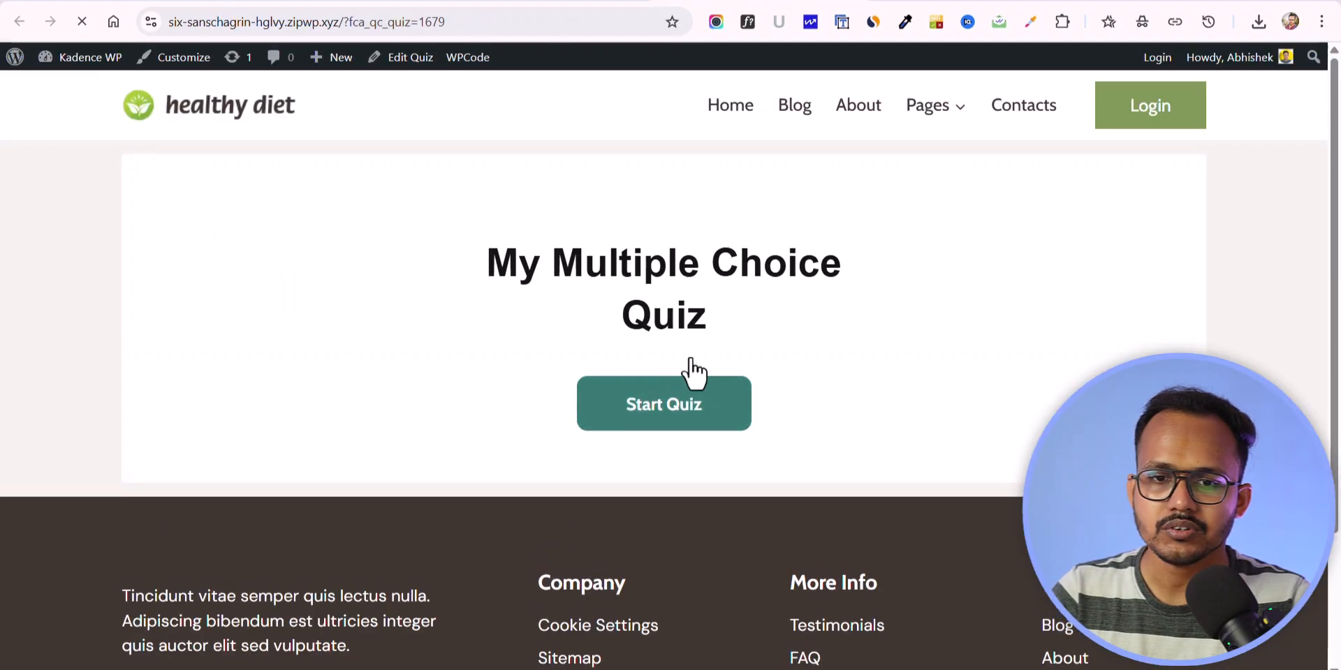
click(637, 399)
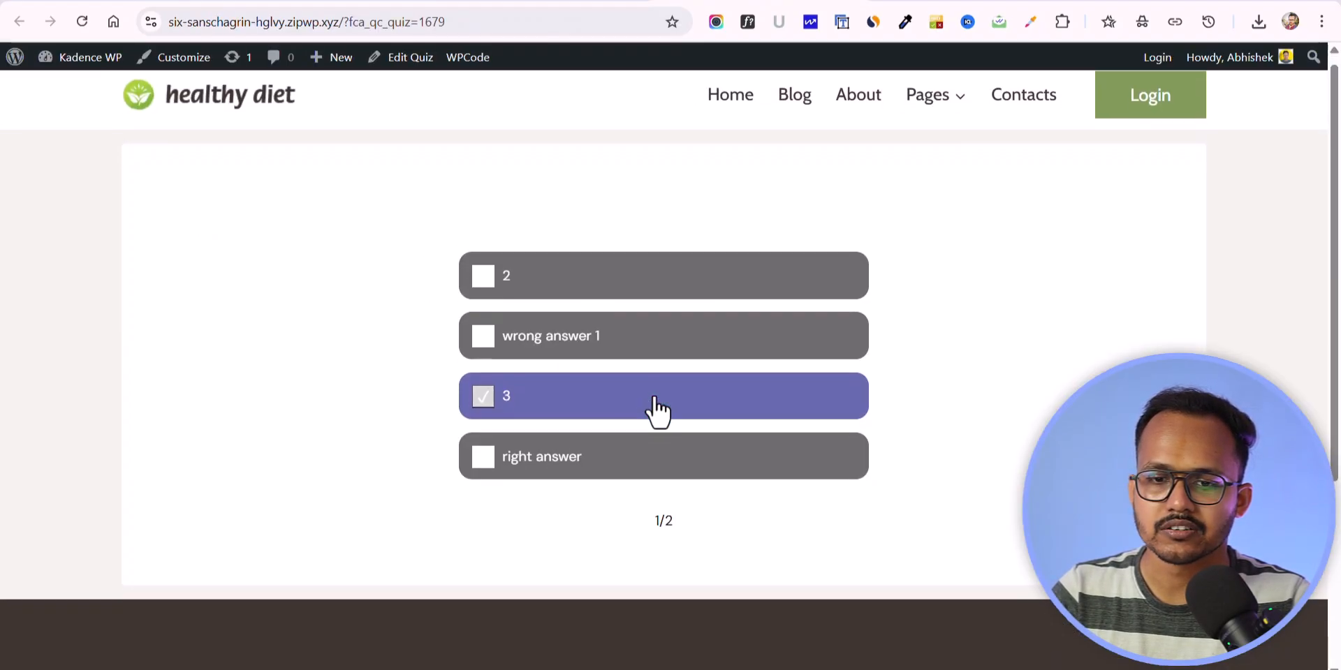
scroll(652, 410, down, 1)
click(524, 225)
click(527, 229)
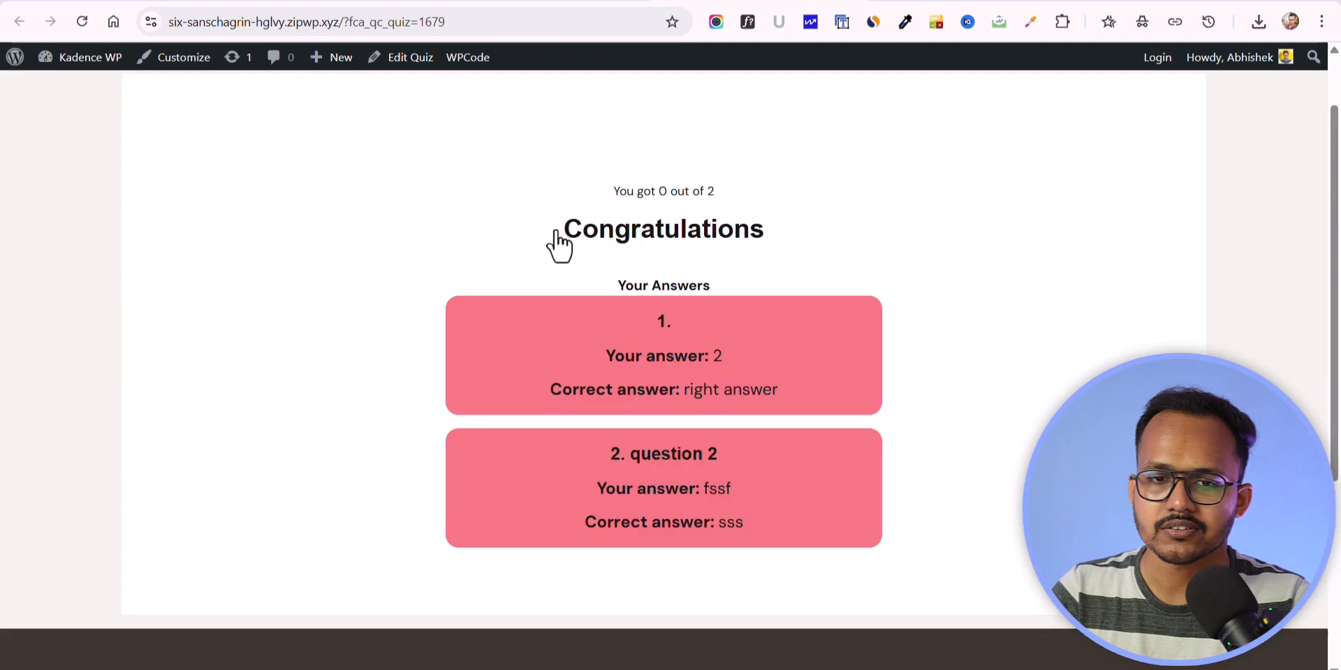
drag(634, 358, 689, 533)
click(947, 450)
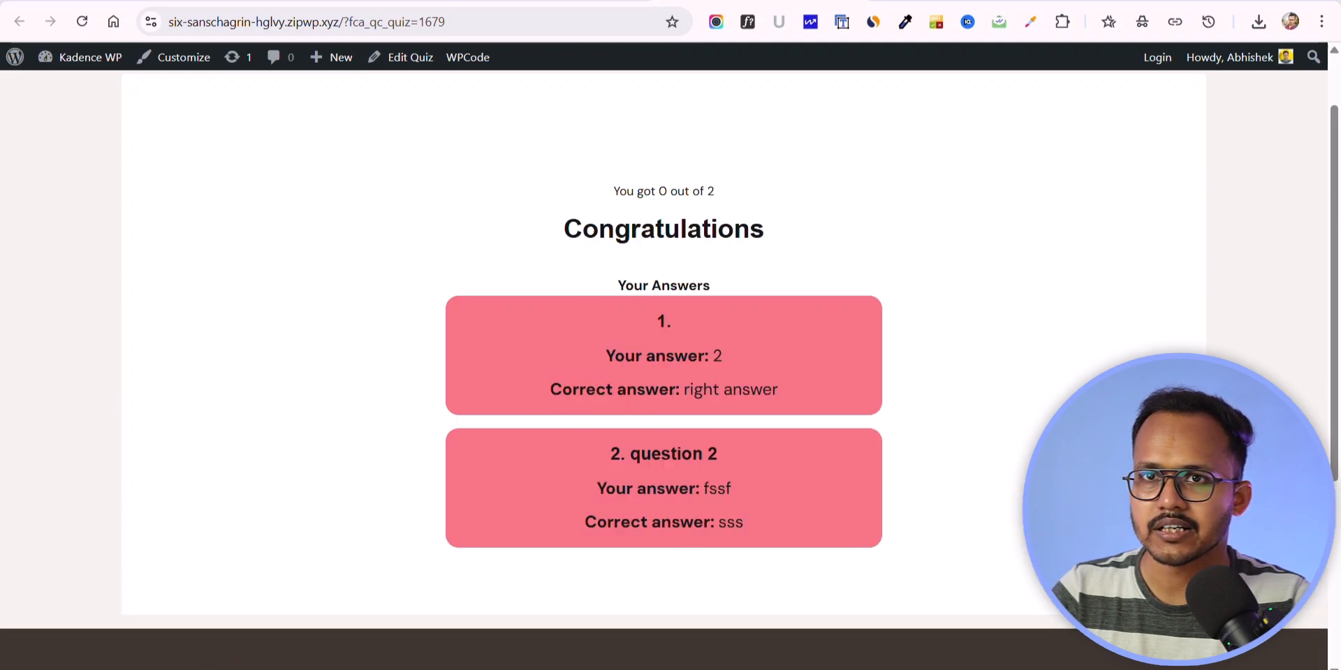
Step: Turn off hiding answers until the end of the quiz in the new quiz's question settings, and save and preview it
scroll(869, 333, up, 1)
click(524, 1)
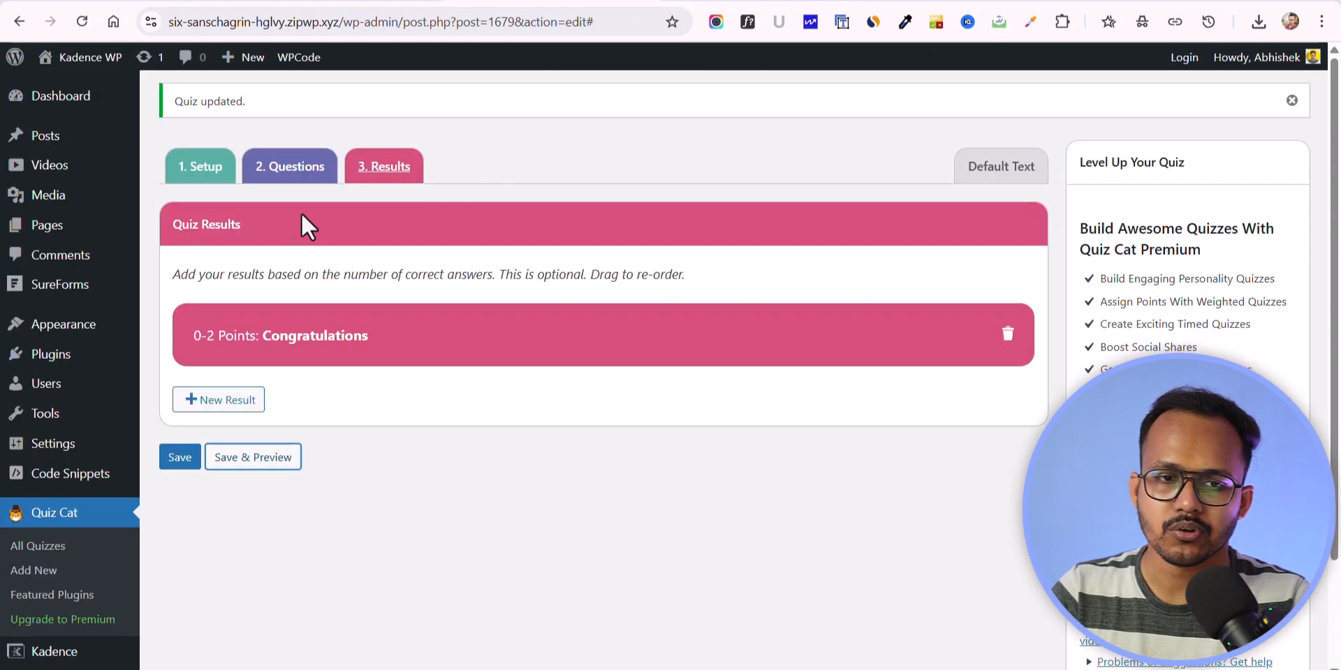
click(285, 183)
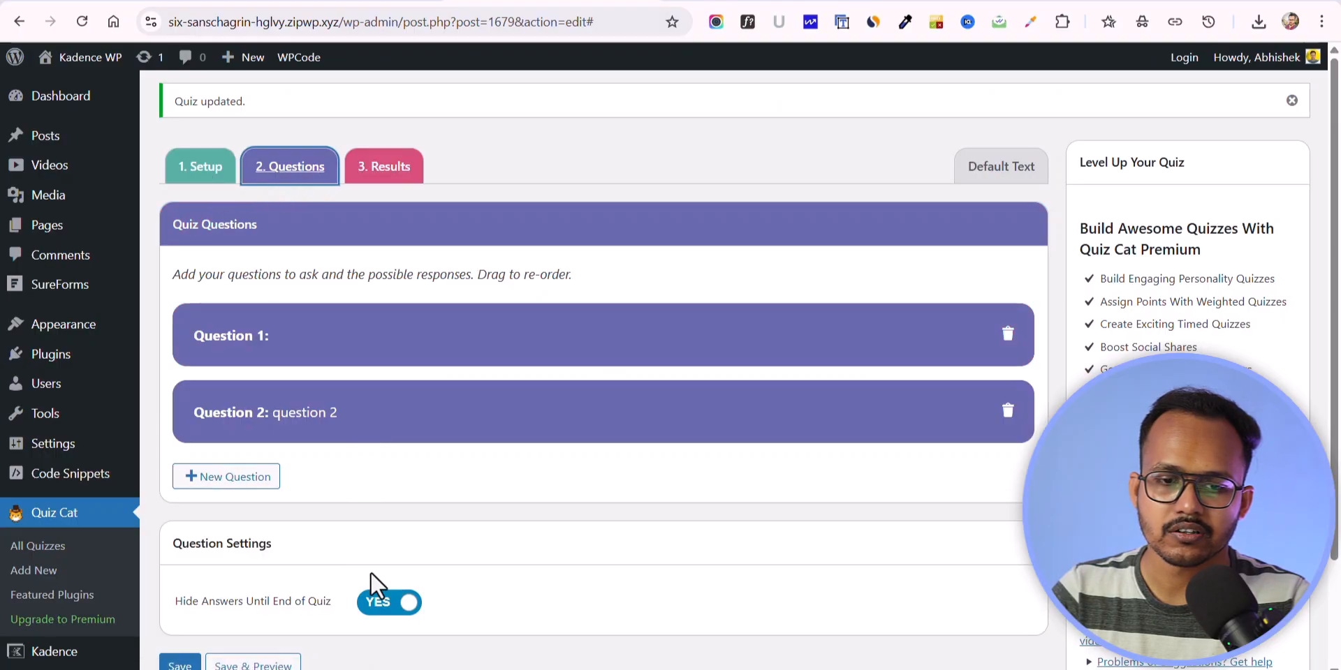
click(383, 605)
scroll(272, 615, down, 2)
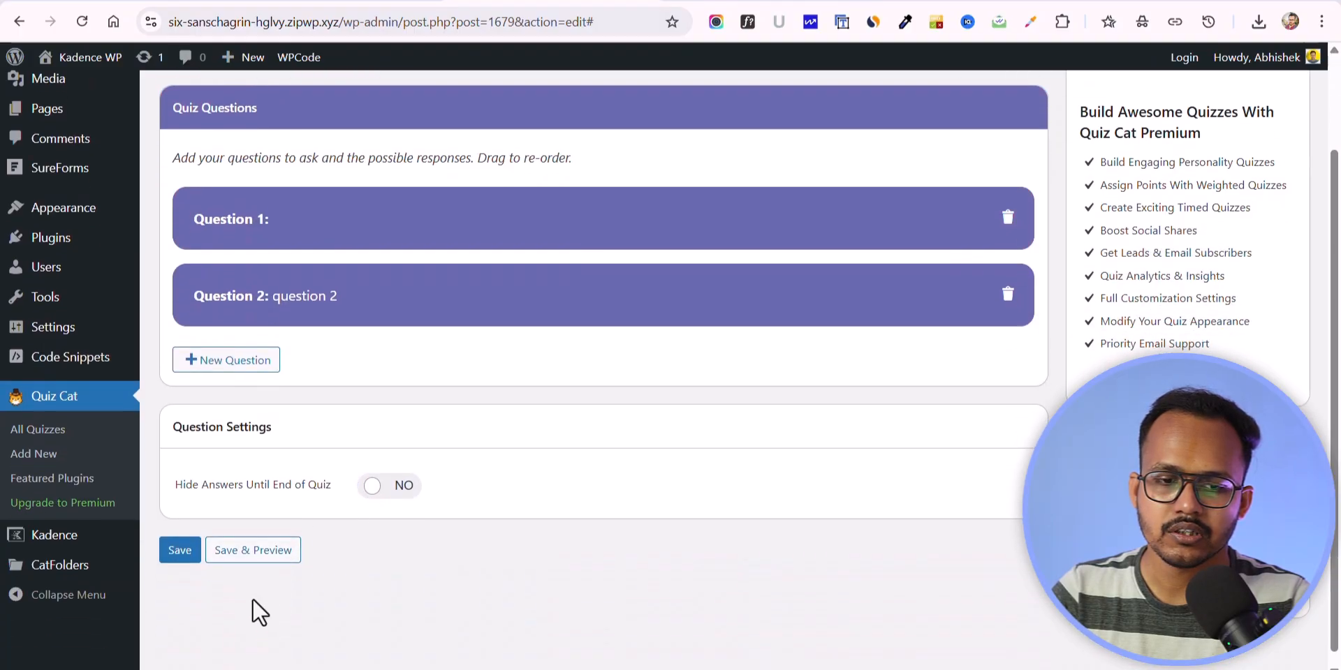
click(241, 559)
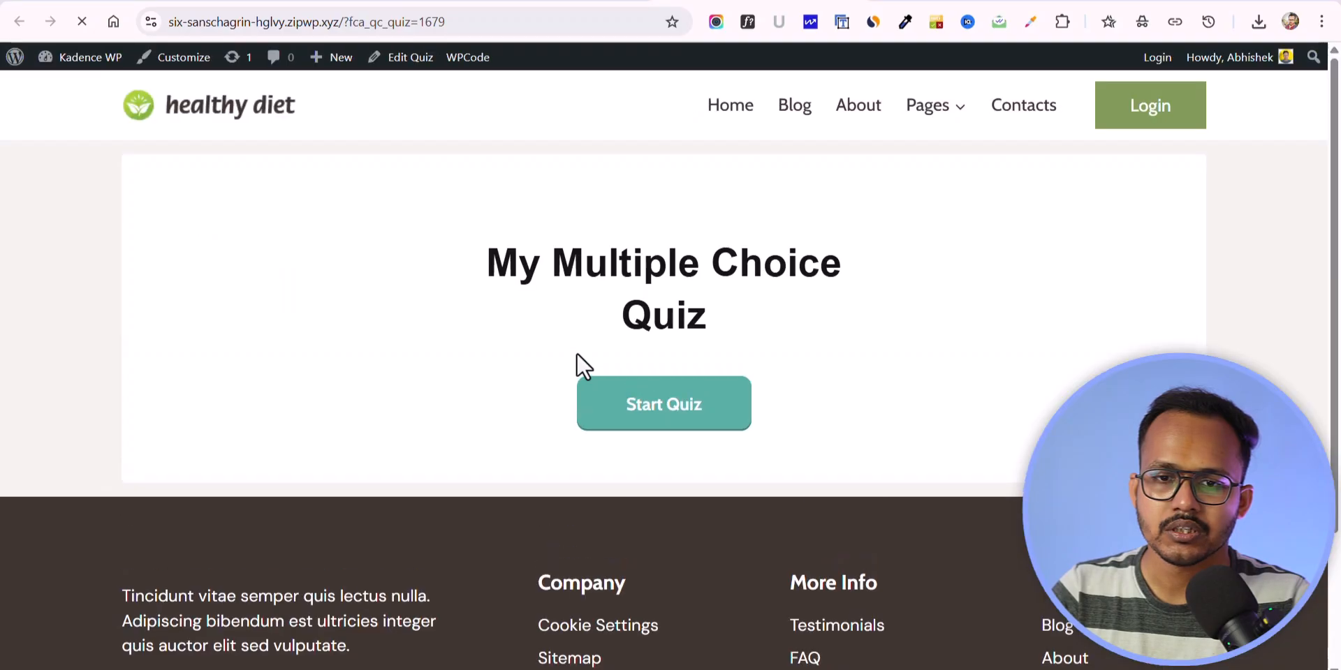
Step: Answer both preview questions with wrong answers "3" and "fssf", and turn hiding answers until the end of the quiz back on in the editor
click(656, 419)
click(601, 284)
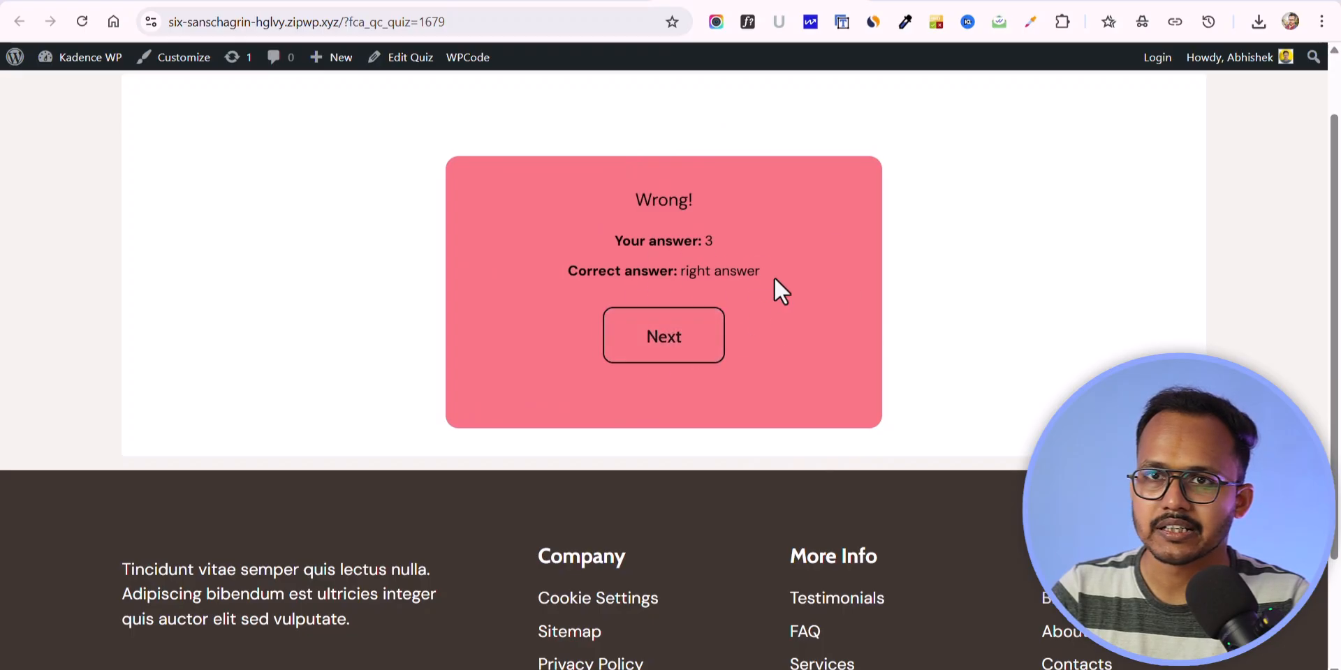
click(669, 341)
click(661, 241)
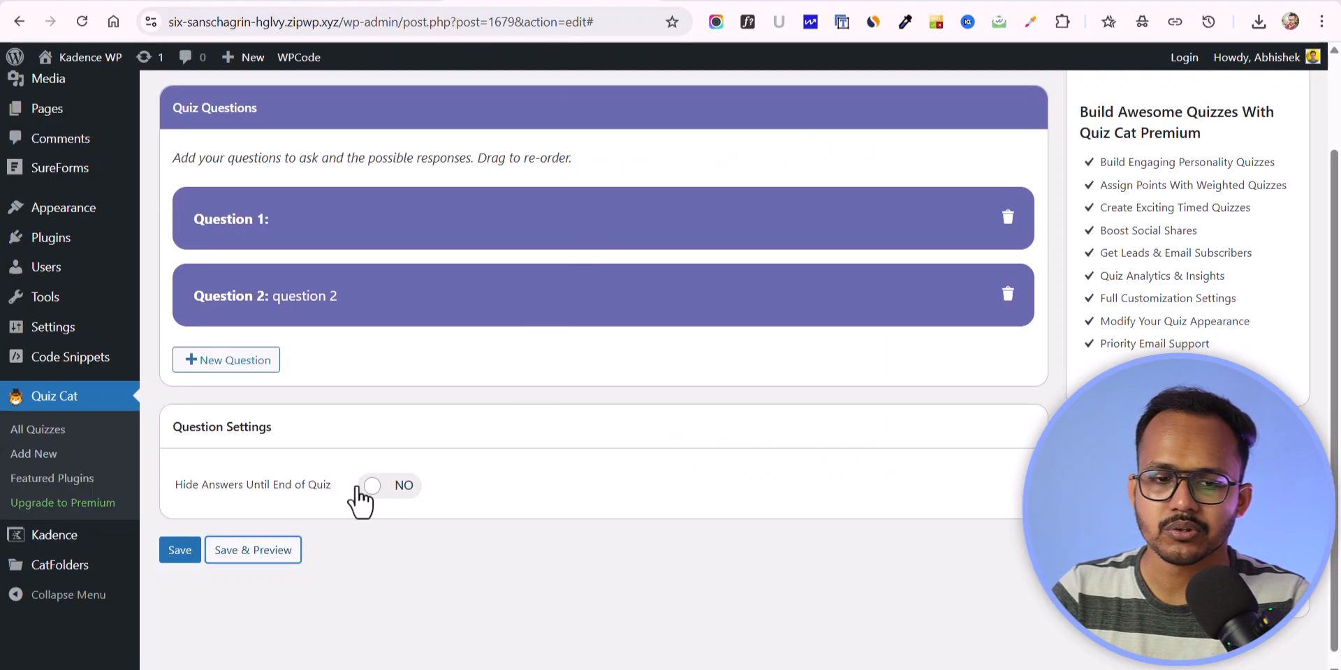
click(386, 489)
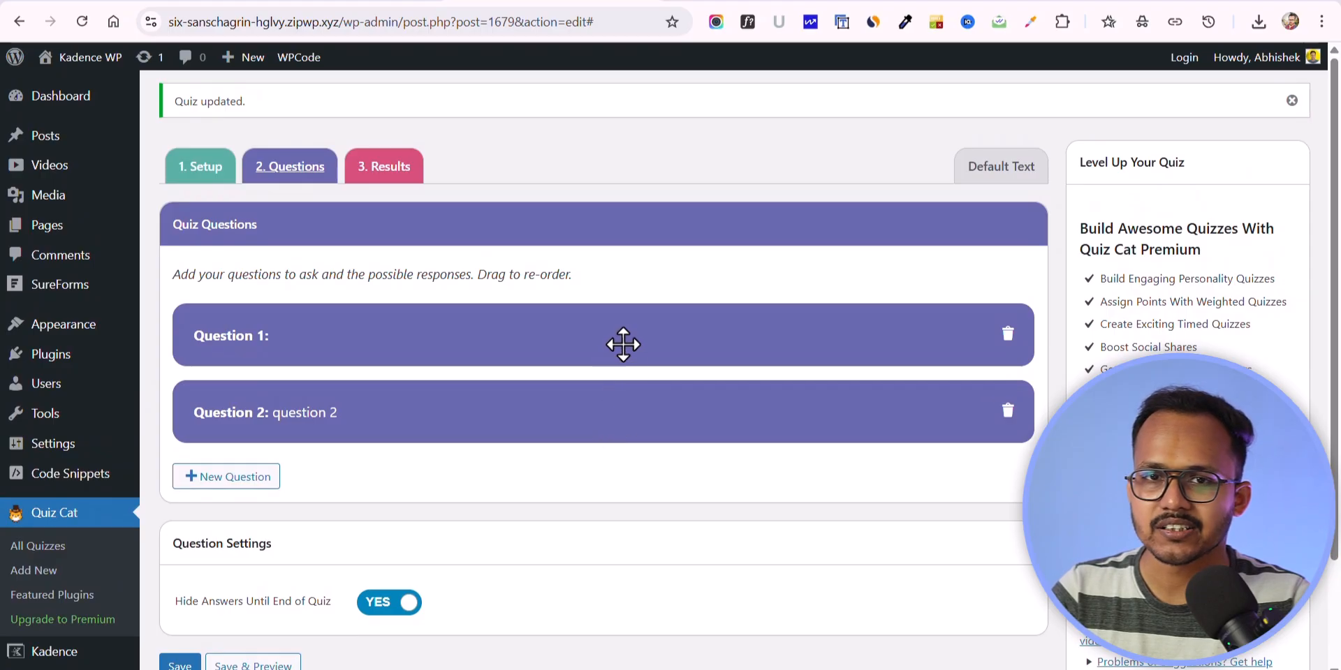
Step: Create a new WordPress page titled "Science Quiz"
mouse_move(55, 144)
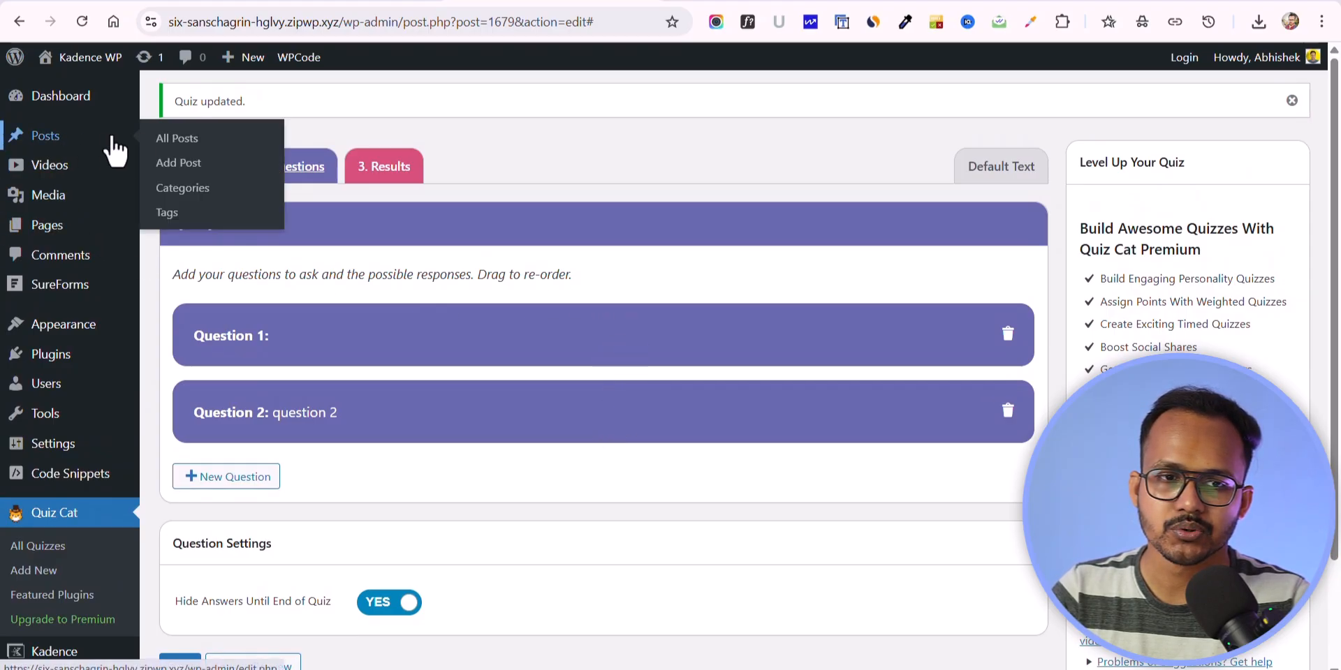
click(185, 140)
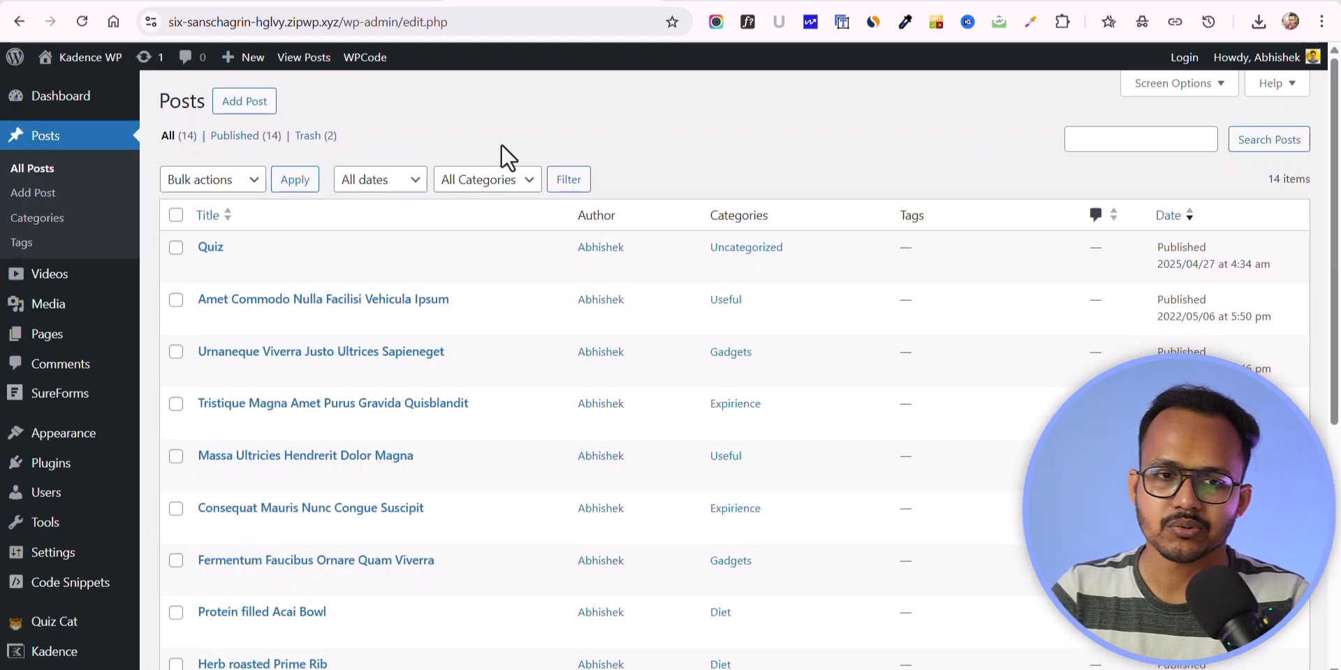
click(45, 336)
click(270, 105)
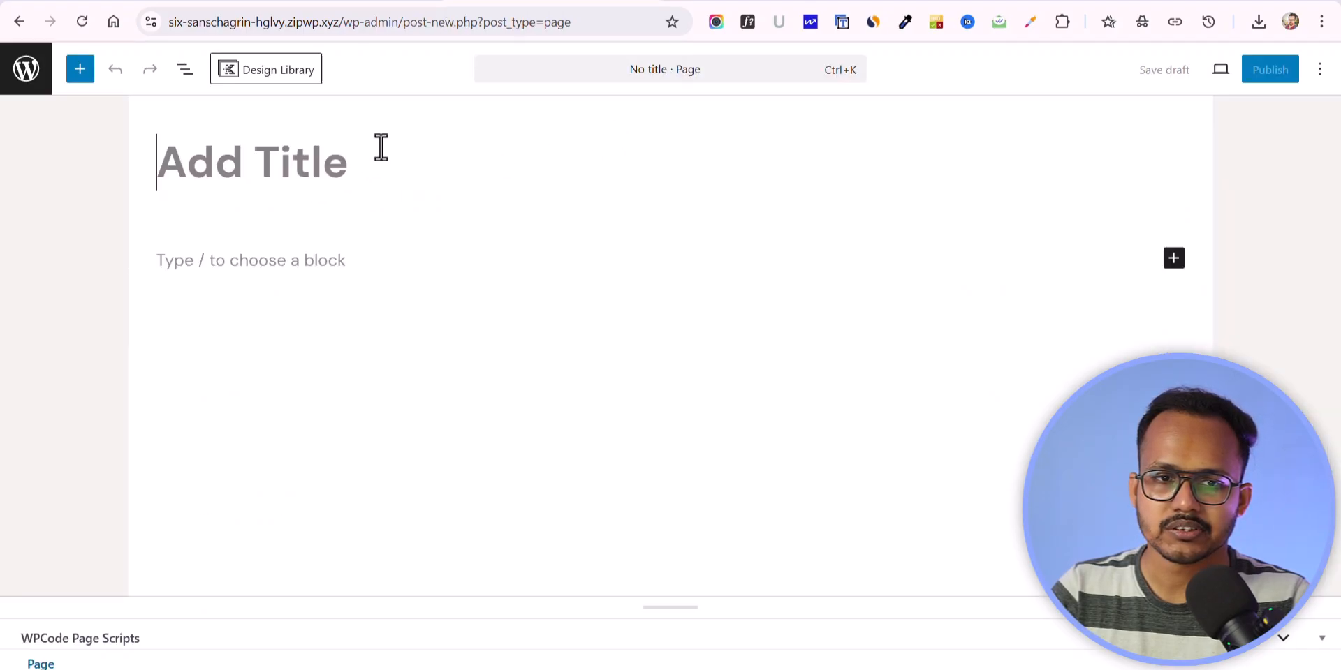
text(Science Quiz)
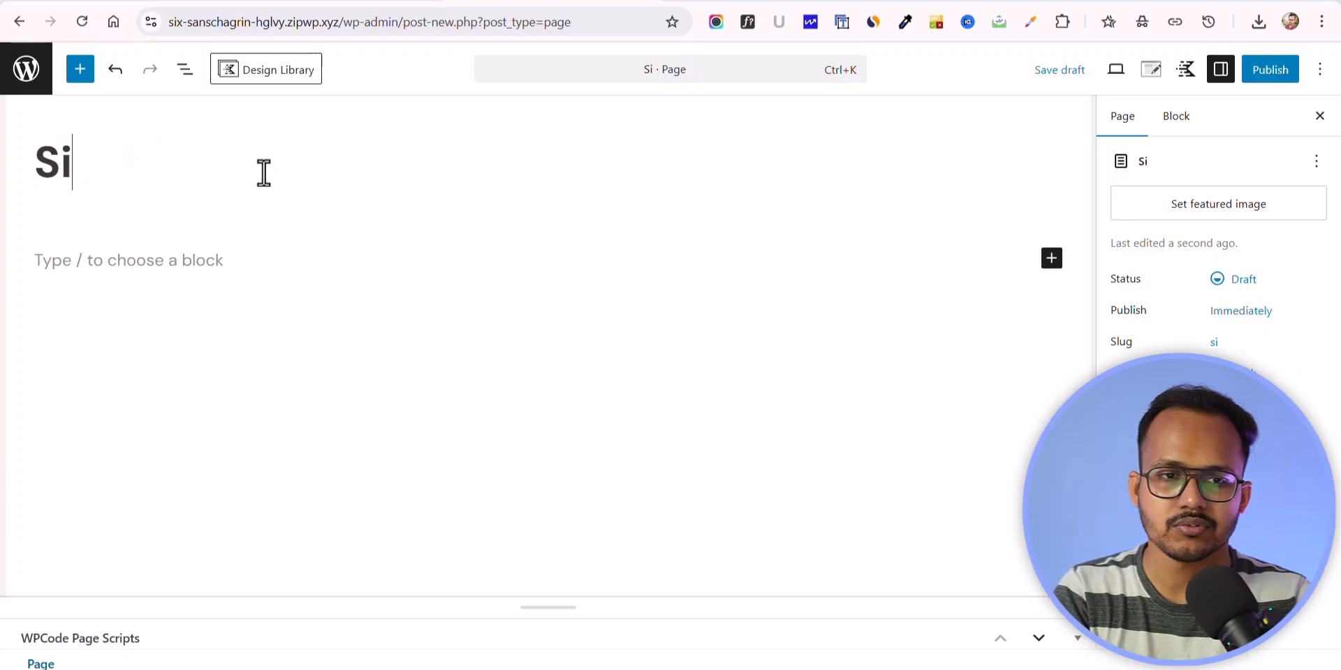
Step: Add a Quiz Cat Quiz block to the page and select the Science MCQ quiz for it
click(1051, 259)
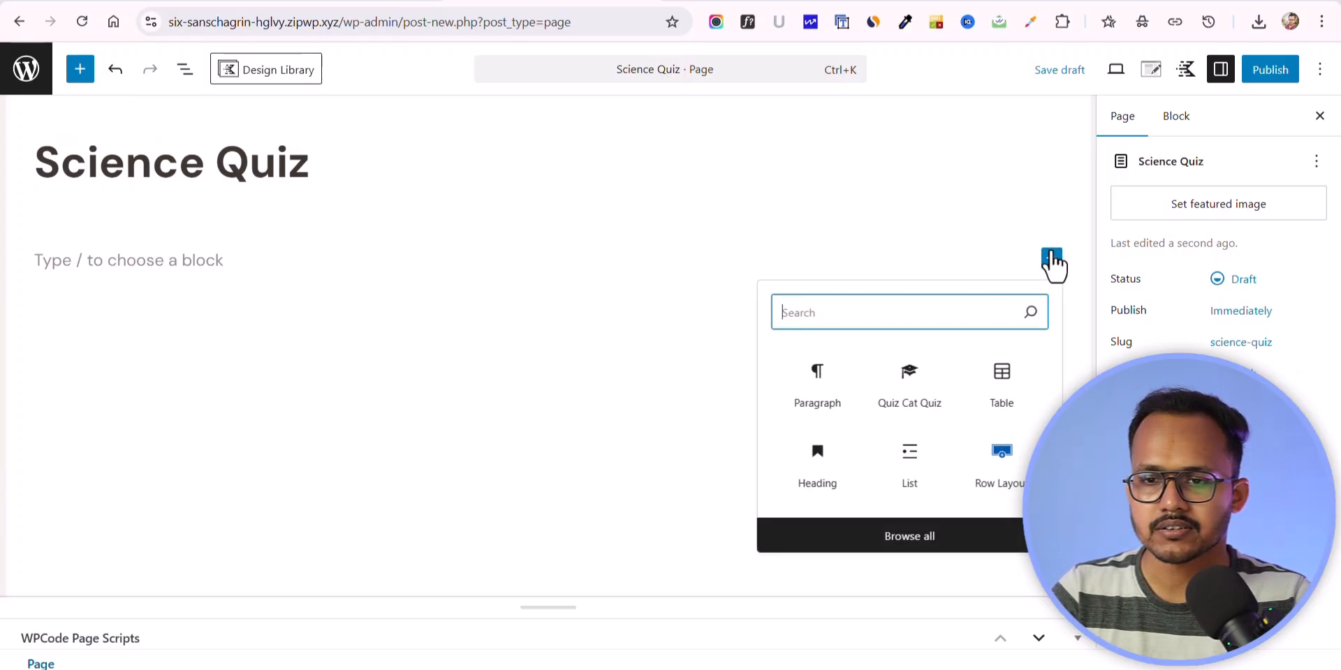
text(qui)
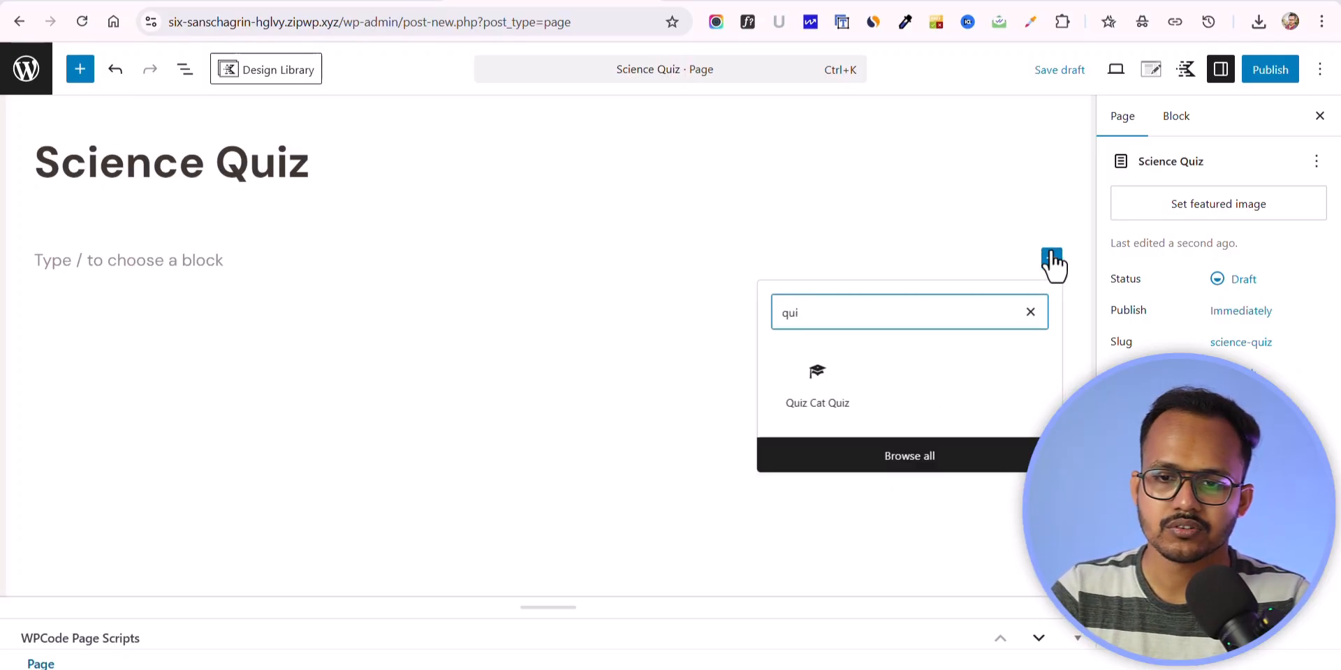
click(808, 391)
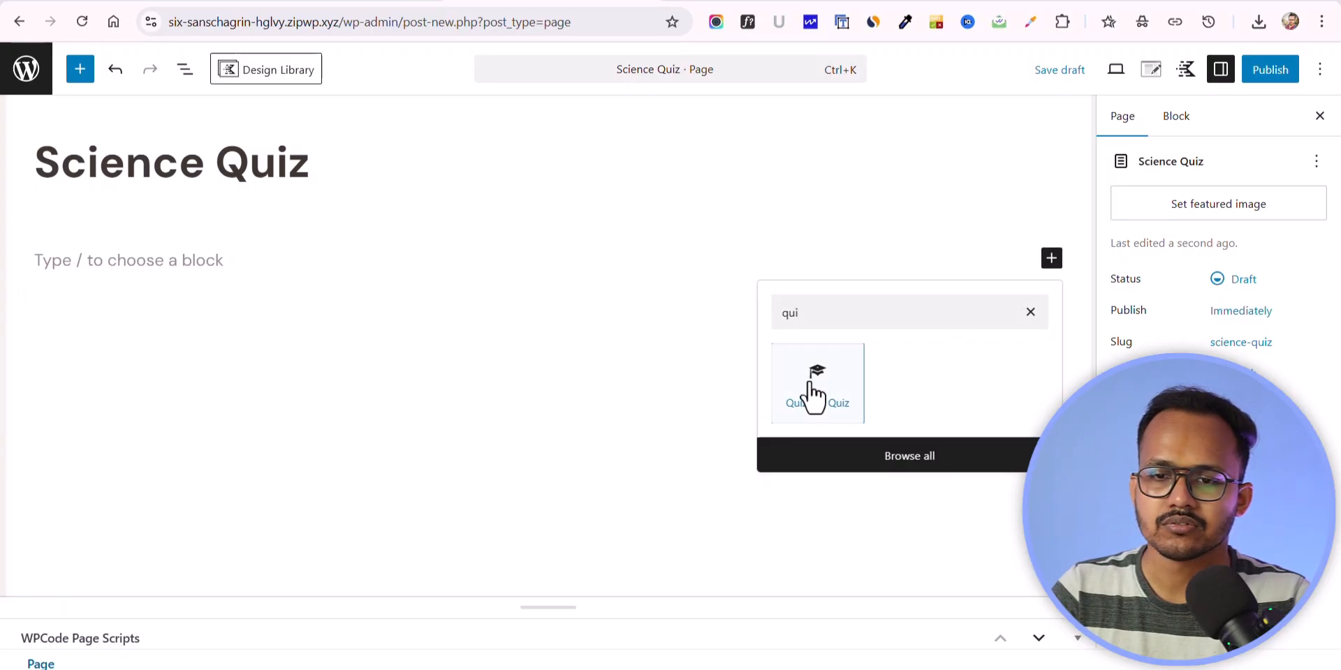
click(1170, 237)
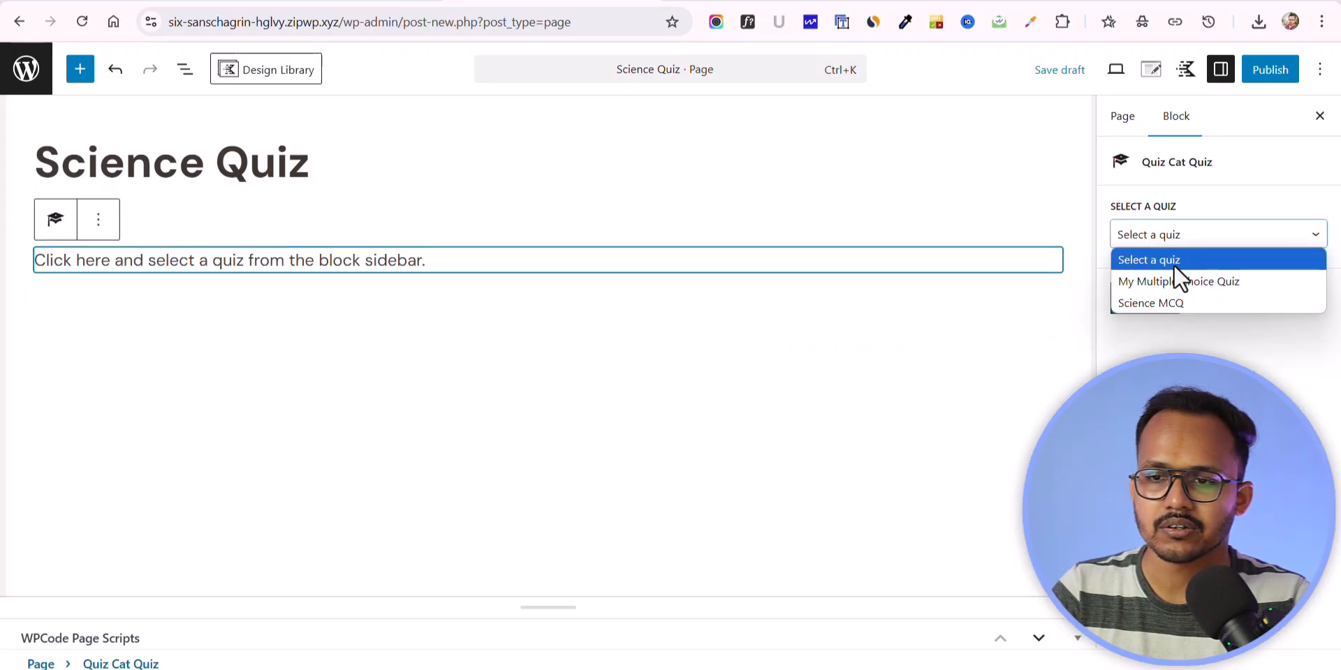
click(1160, 304)
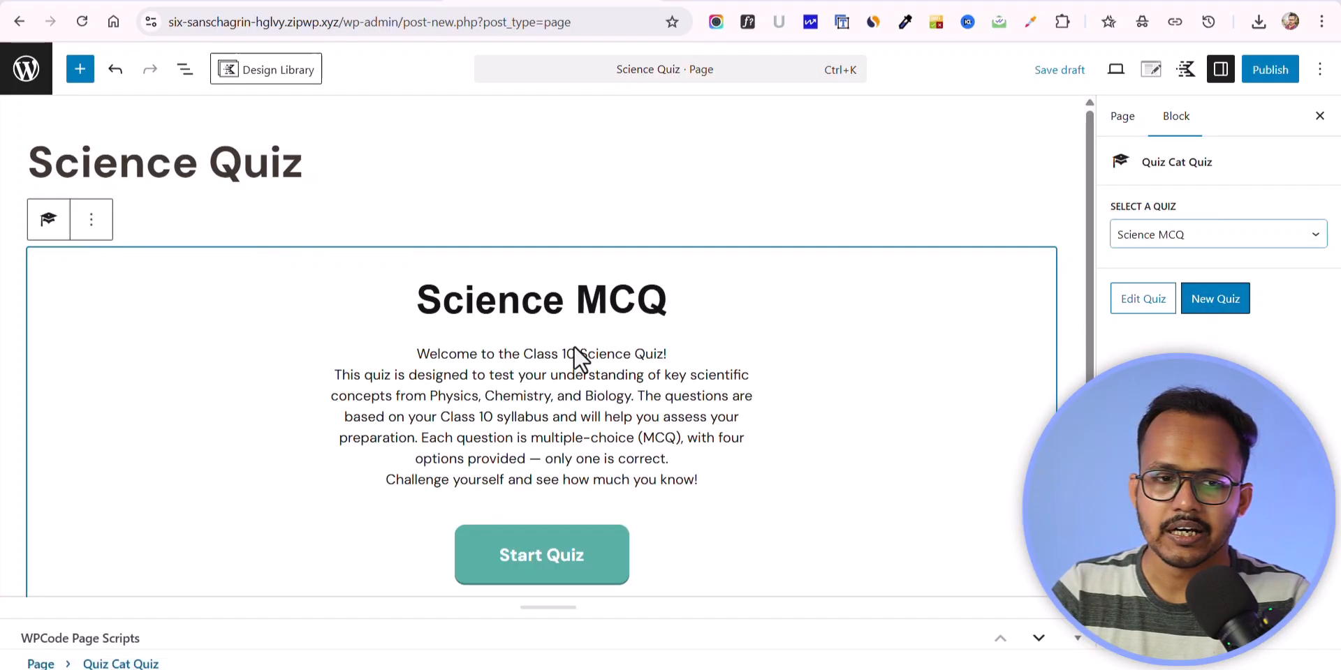
scroll(706, 178, down, 3)
scroll(809, 307, up, 3)
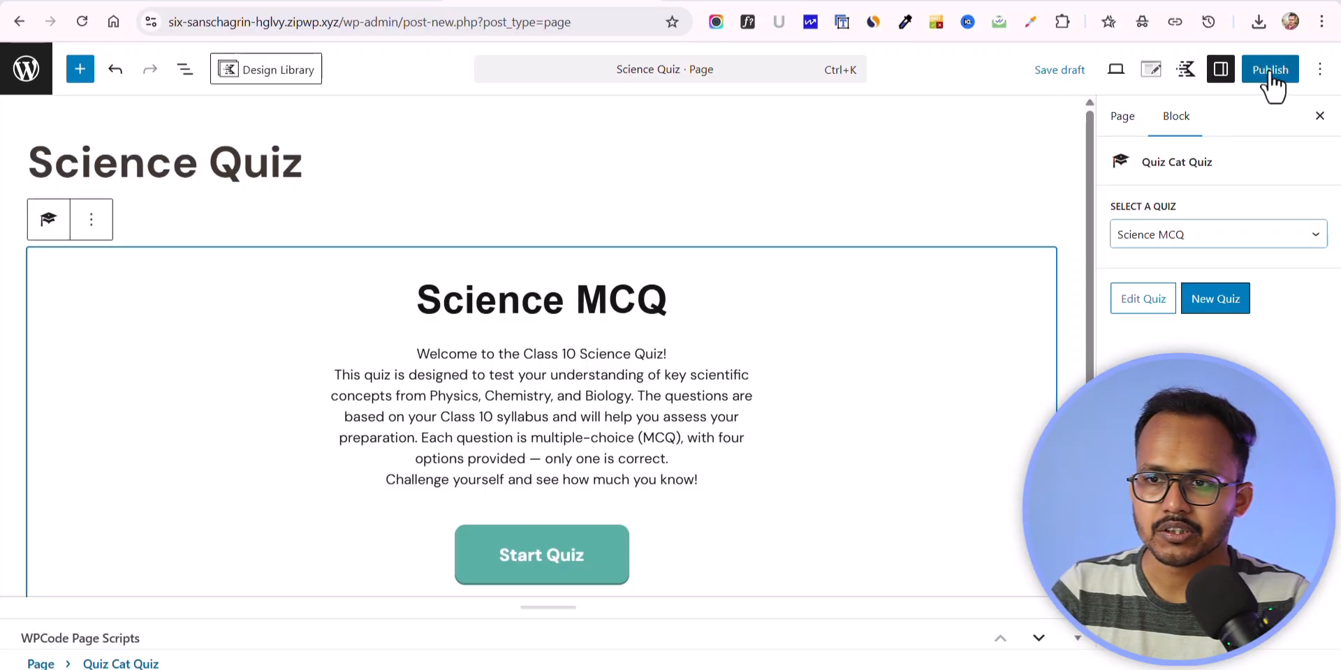
Step: Check the page's slug in the page settings and publish the page
click(1123, 119)
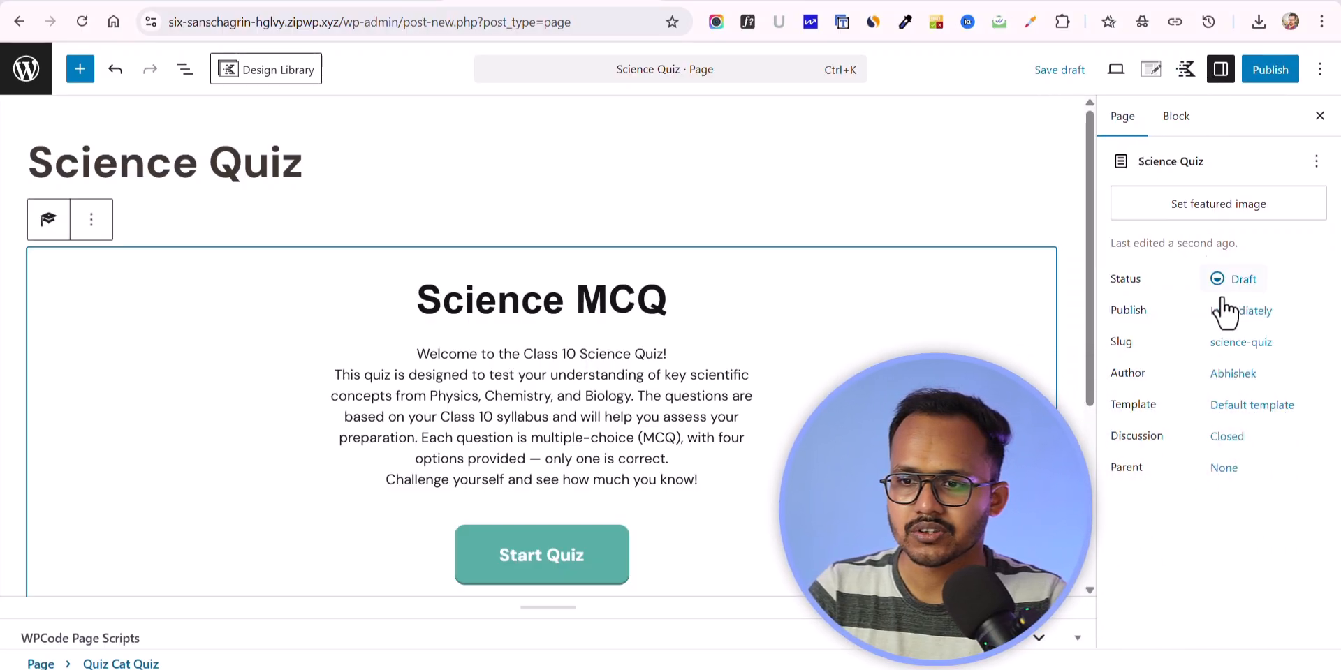
click(1241, 343)
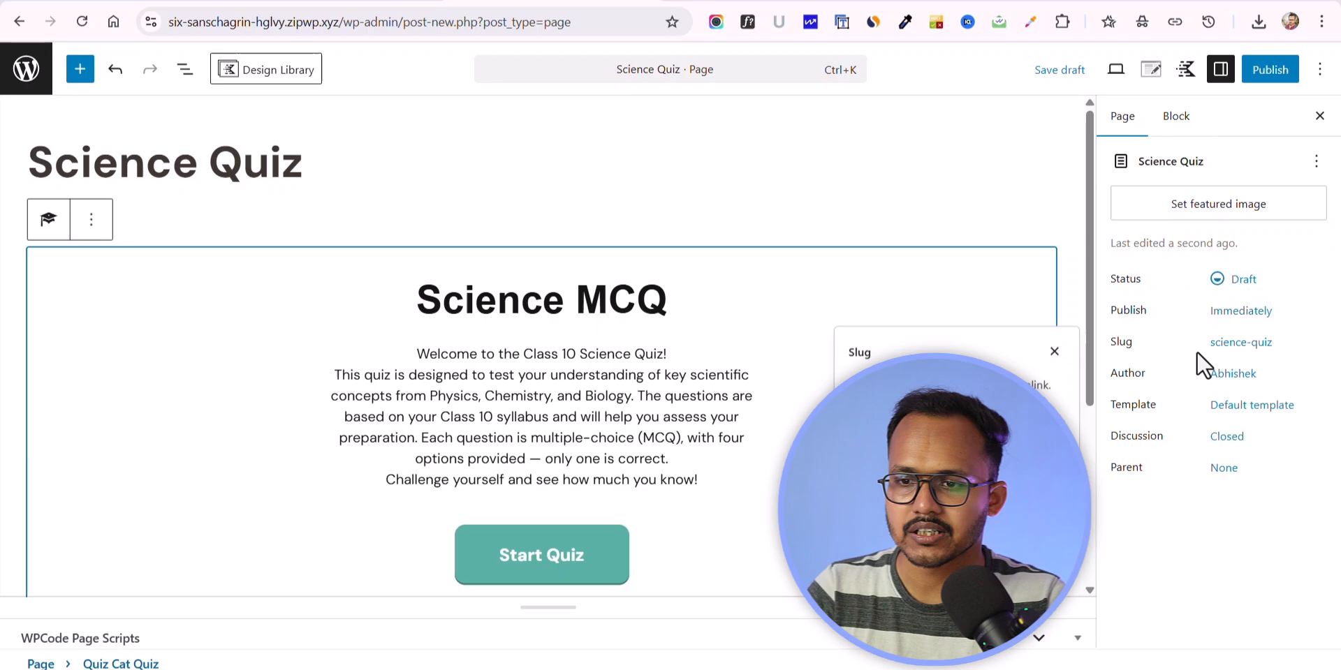
click(1241, 343)
click(1269, 69)
click(1263, 73)
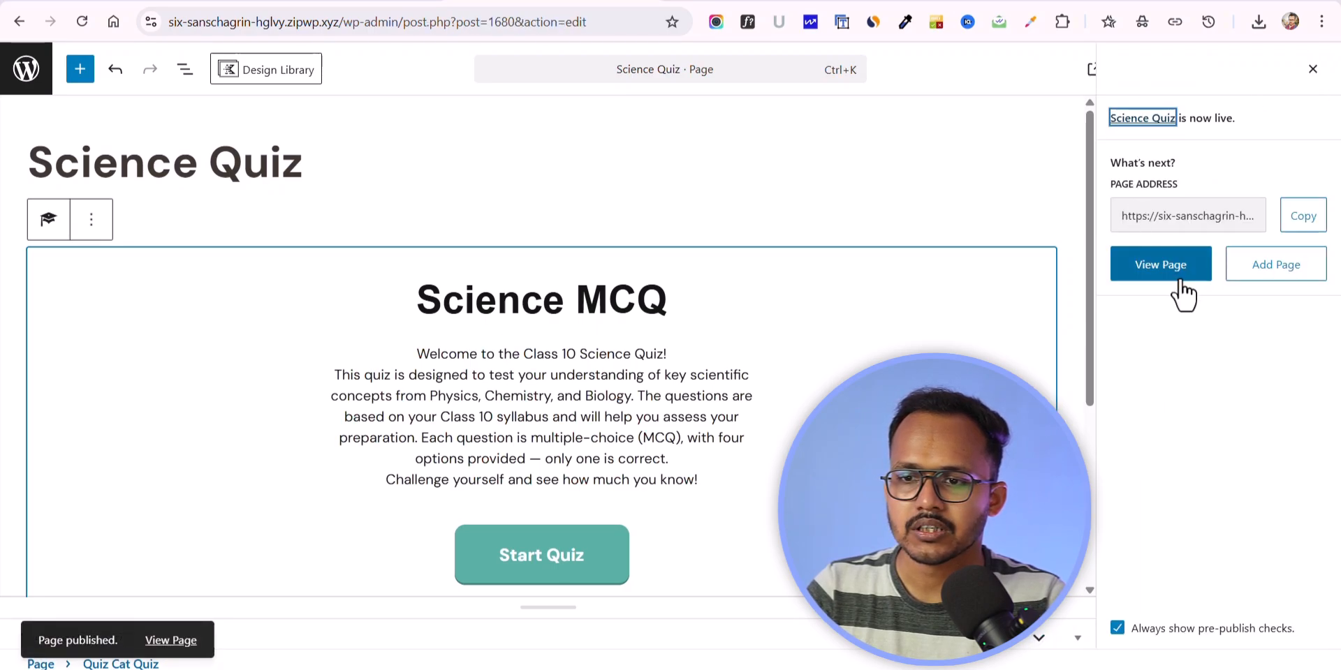
Step: Open the published page in a new browser tab and examine its header, title area, embedded quiz and footer
right_click(1173, 279)
click(1045, 279)
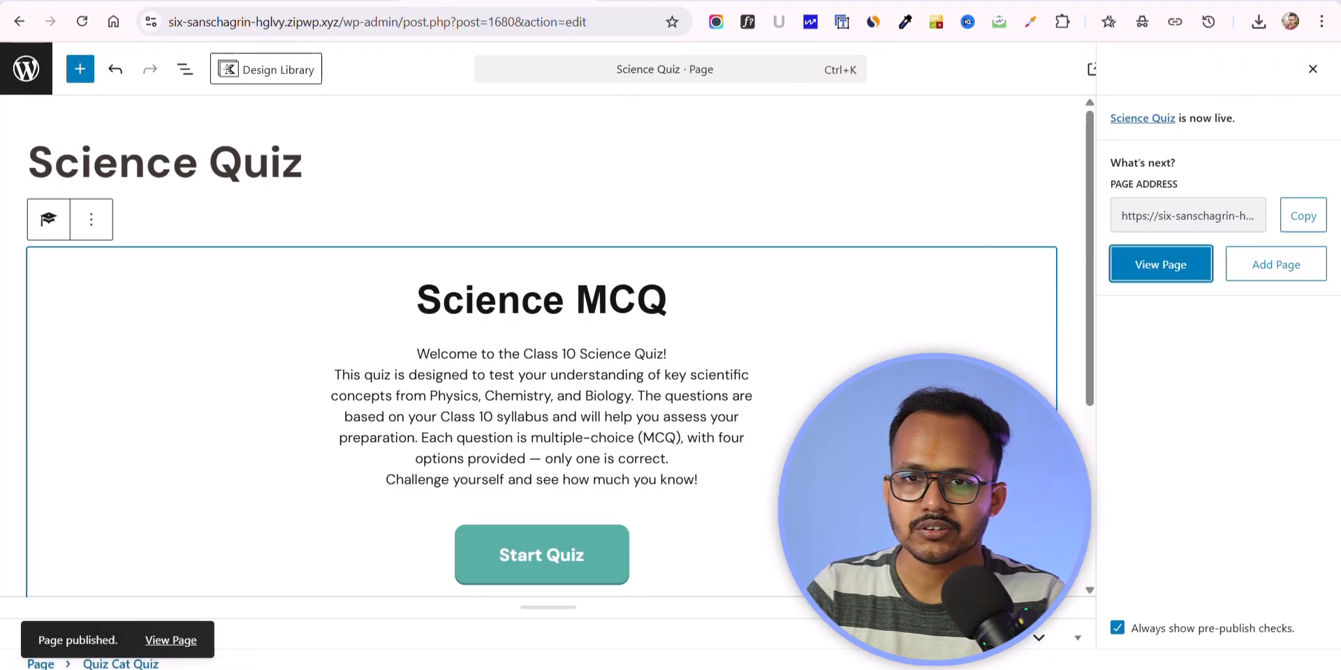
click(687, 1)
scroll(775, 296, down, 6)
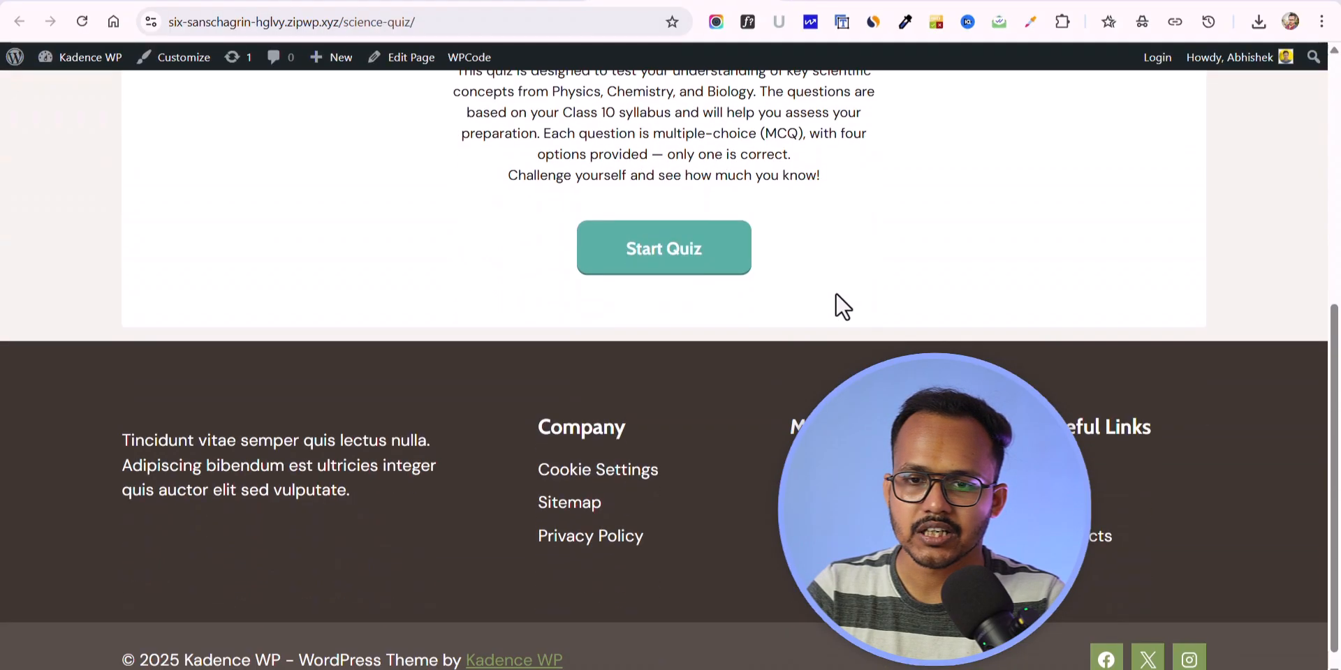
scroll(877, 296, up, 8)
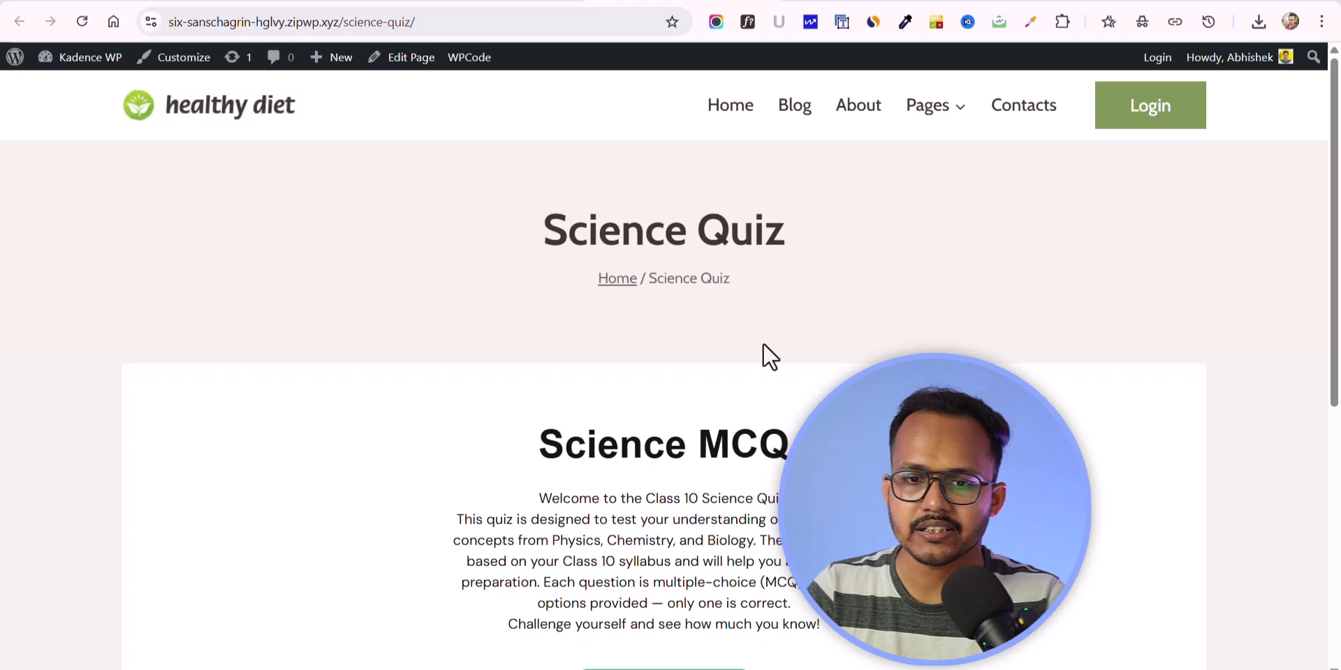
drag(546, 237, 954, 283)
click(956, 281)
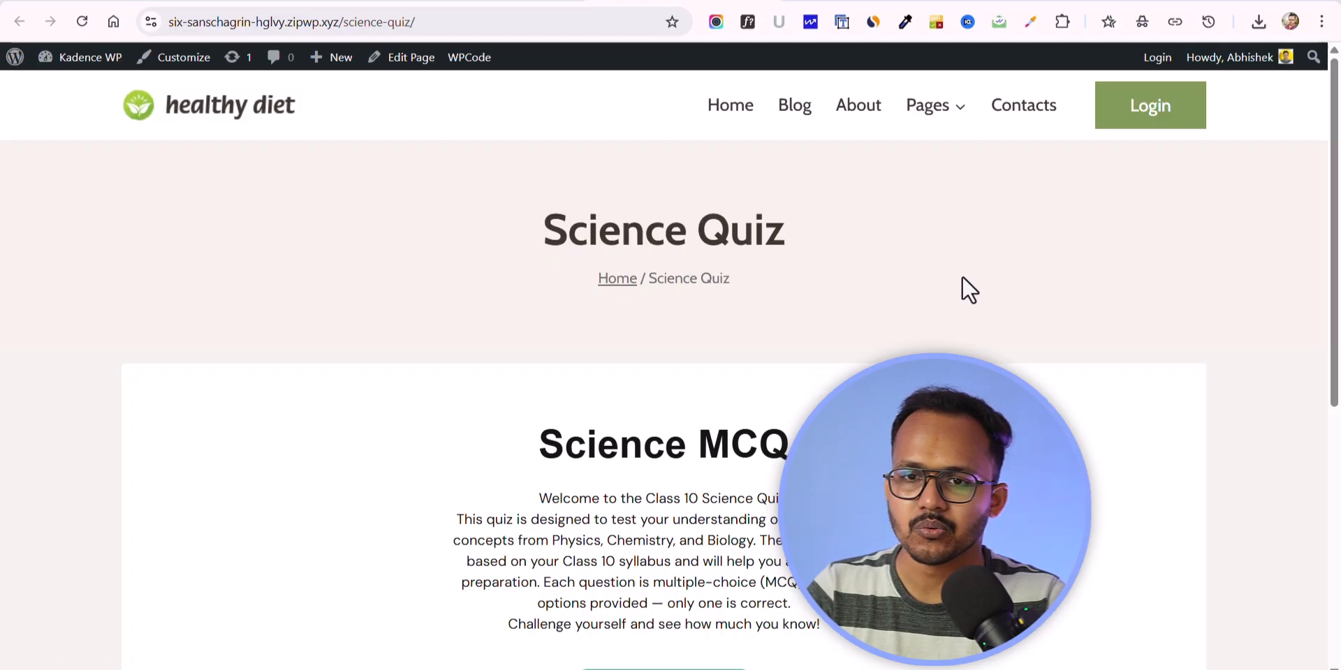
scroll(1062, 293, down, 5)
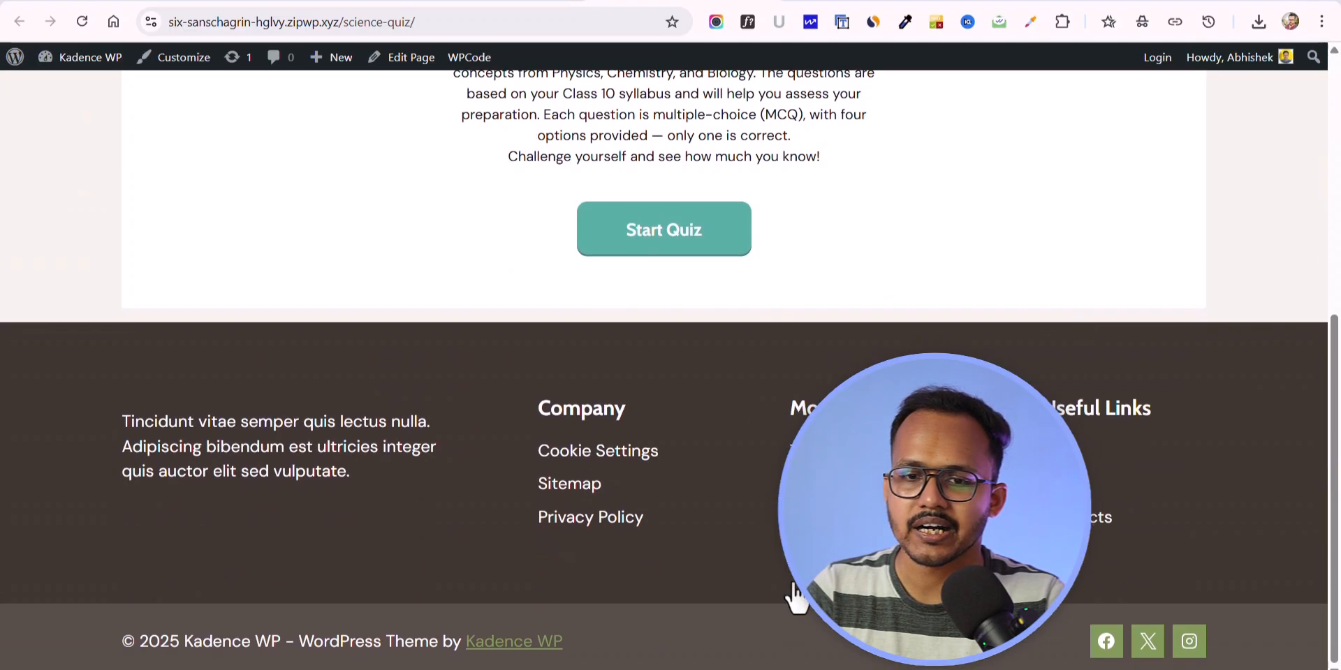
scroll(1074, 412, up, 6)
Step: Return to the page editor and disable the header and footer in the theme's page settings
click(491, 1)
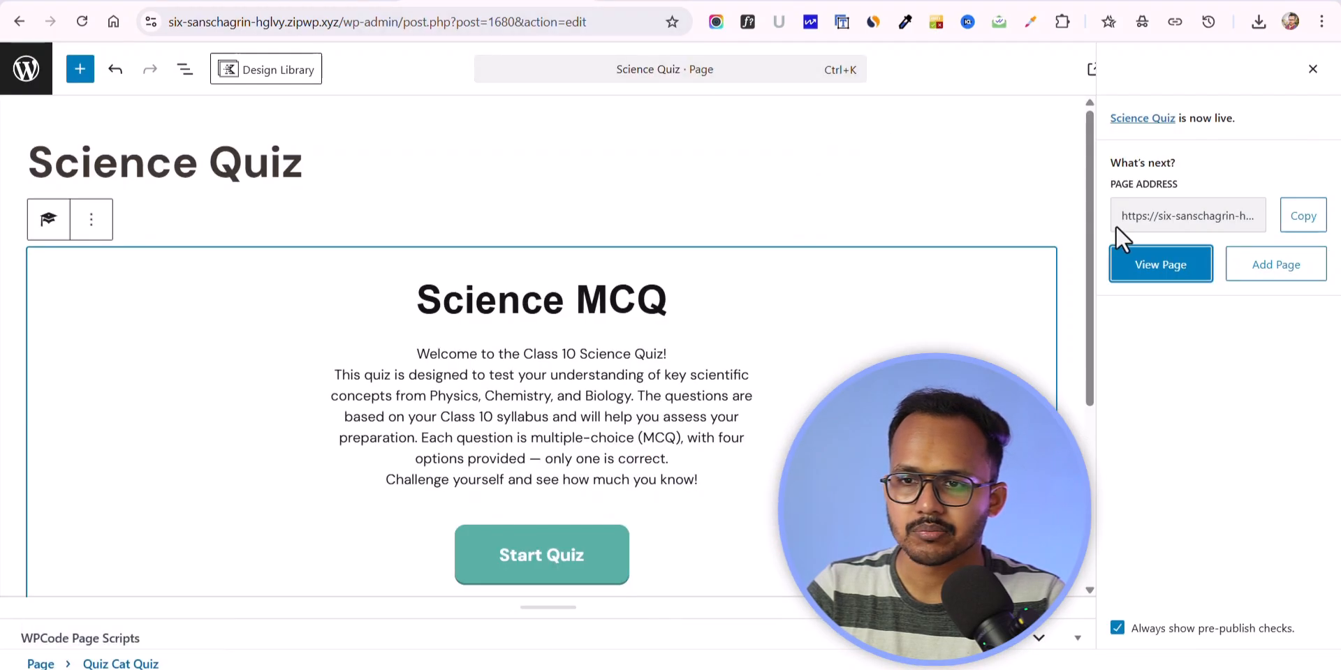
click(1312, 69)
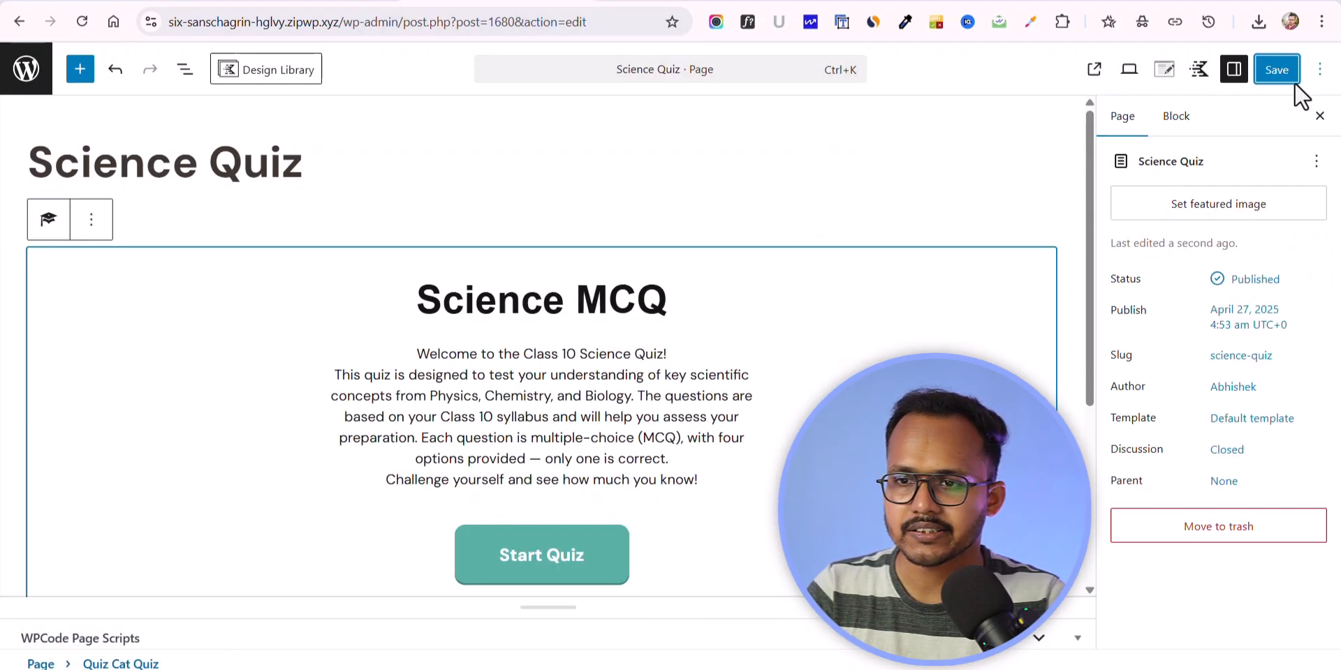
click(1164, 69)
scroll(1245, 333, down, 4)
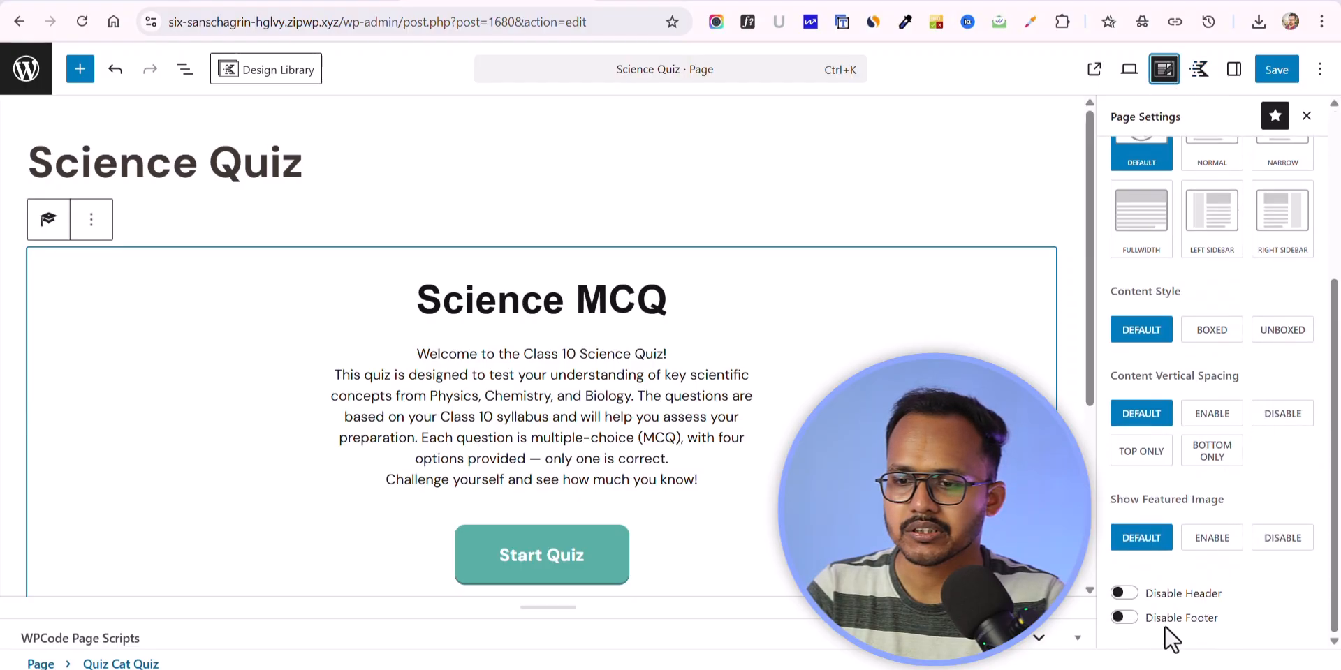
click(1123, 594)
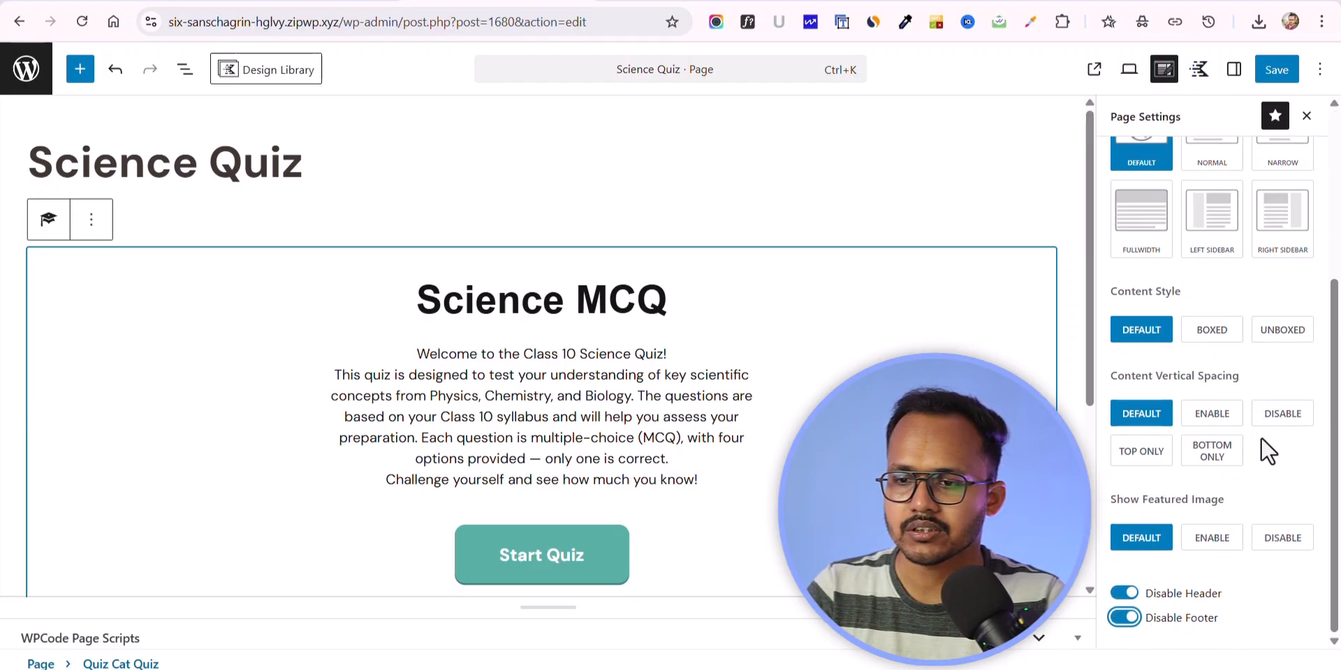
Step: Disable the content vertical spacing and page title, set the content style to Unboxed, then save and view the live page
click(1280, 418)
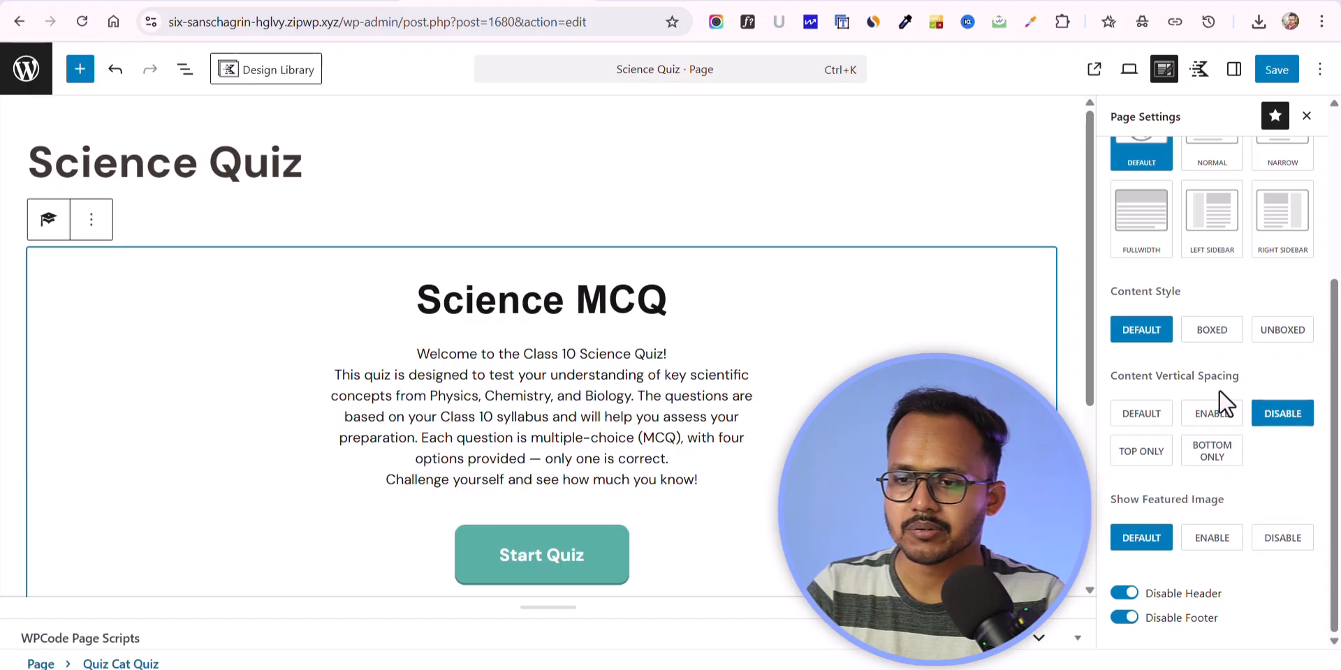
click(1293, 332)
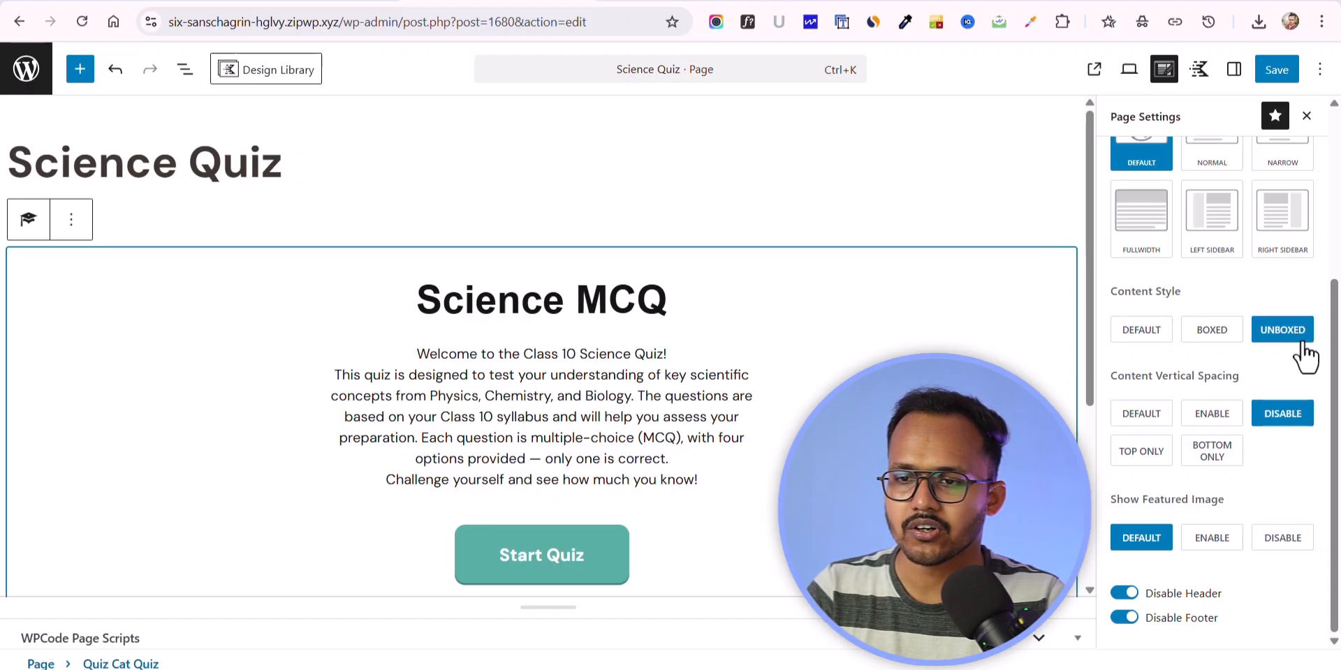
scroll(1258, 335, up, 4)
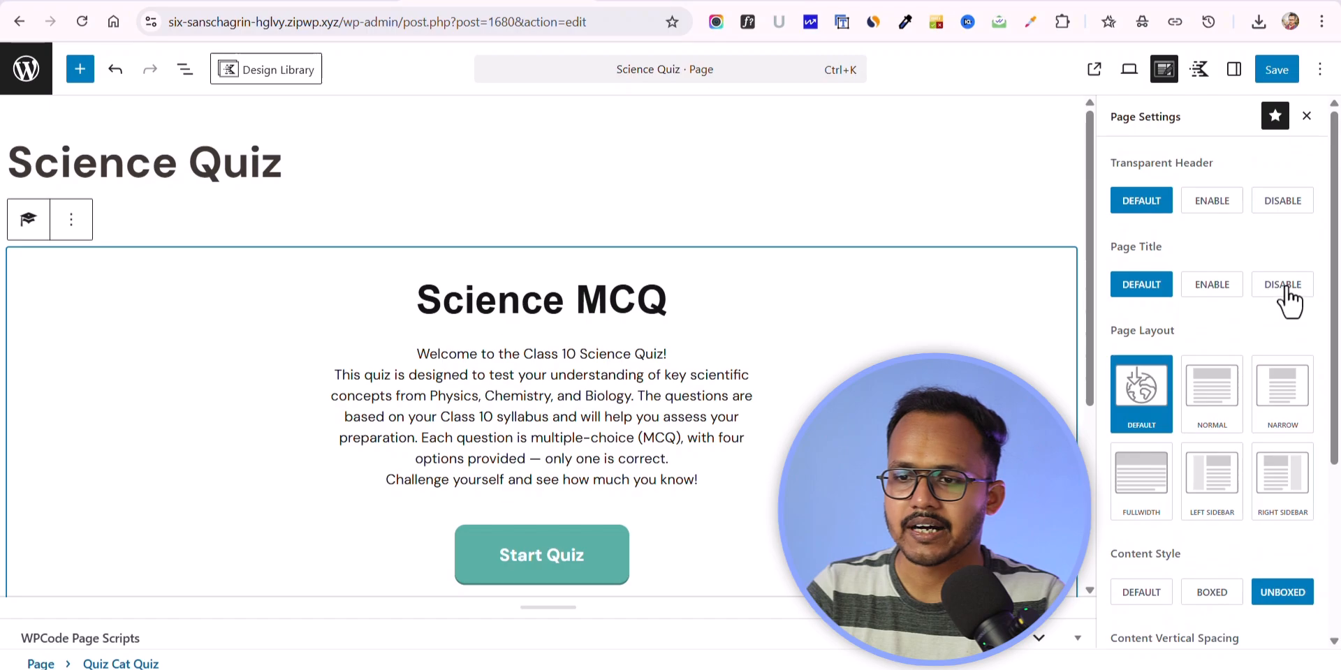
click(1289, 292)
click(1280, 70)
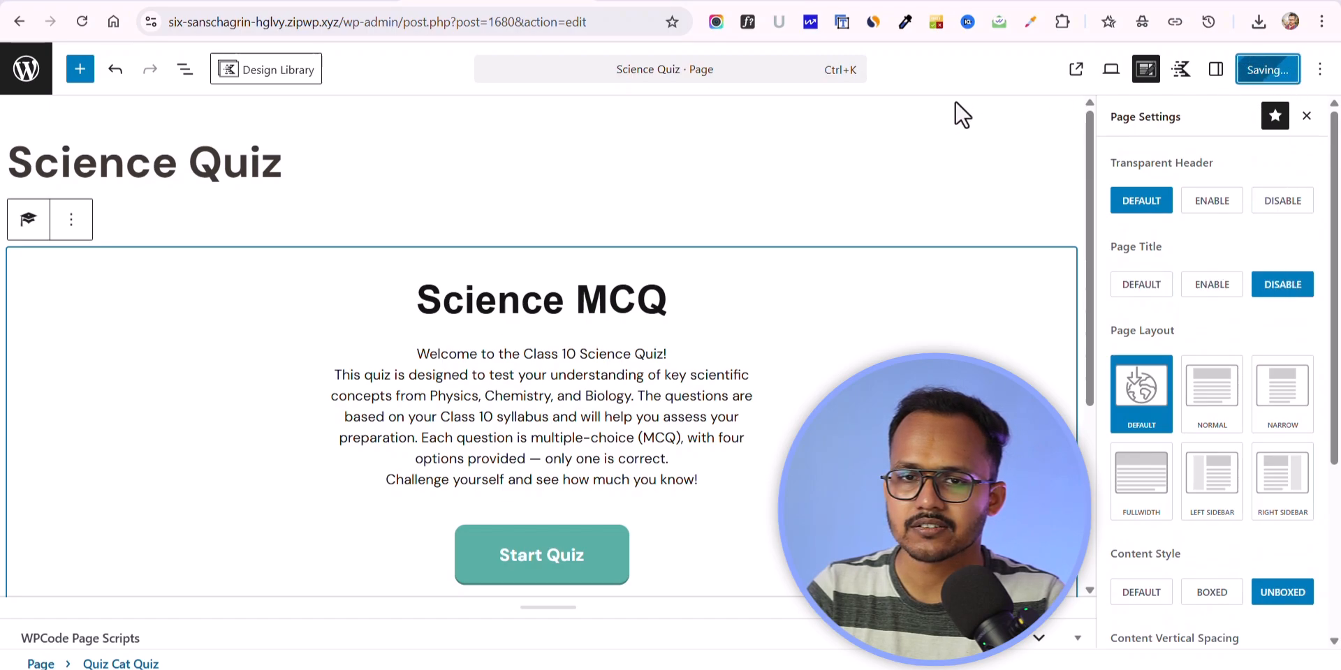
click(664, 1)
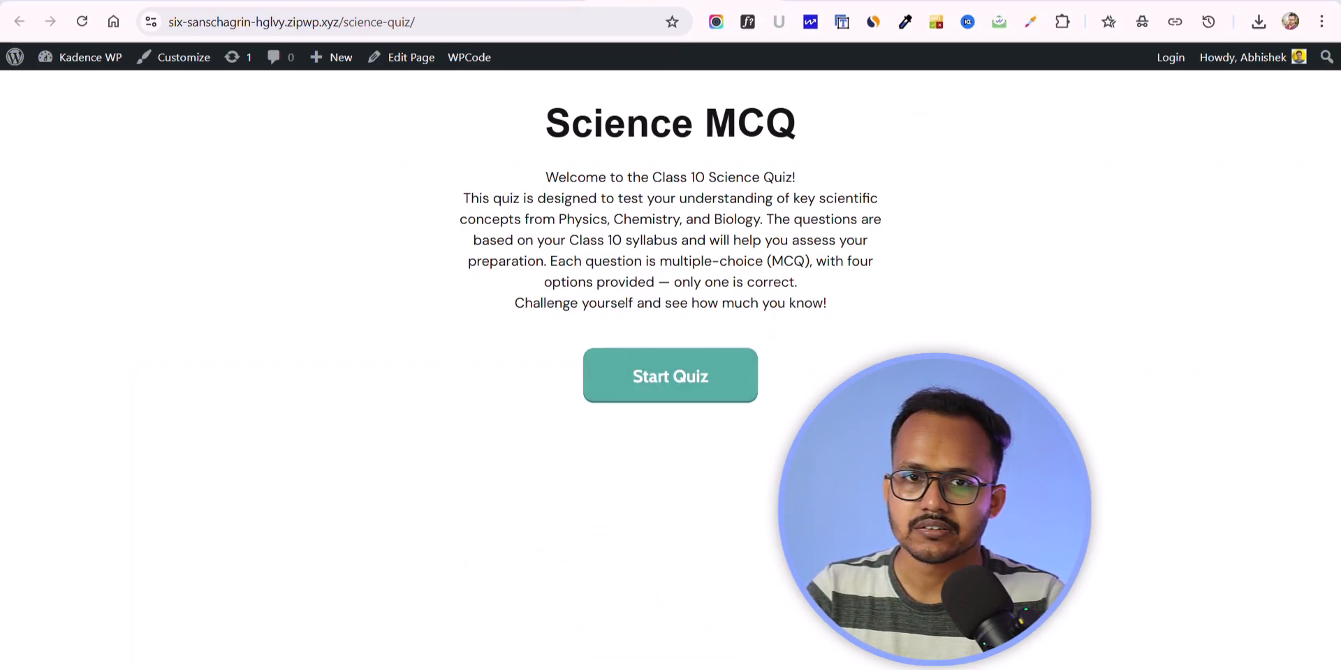
Step: Set the page layout to Narrow and turn the header back on, then save and reload the live page
click(497, 1)
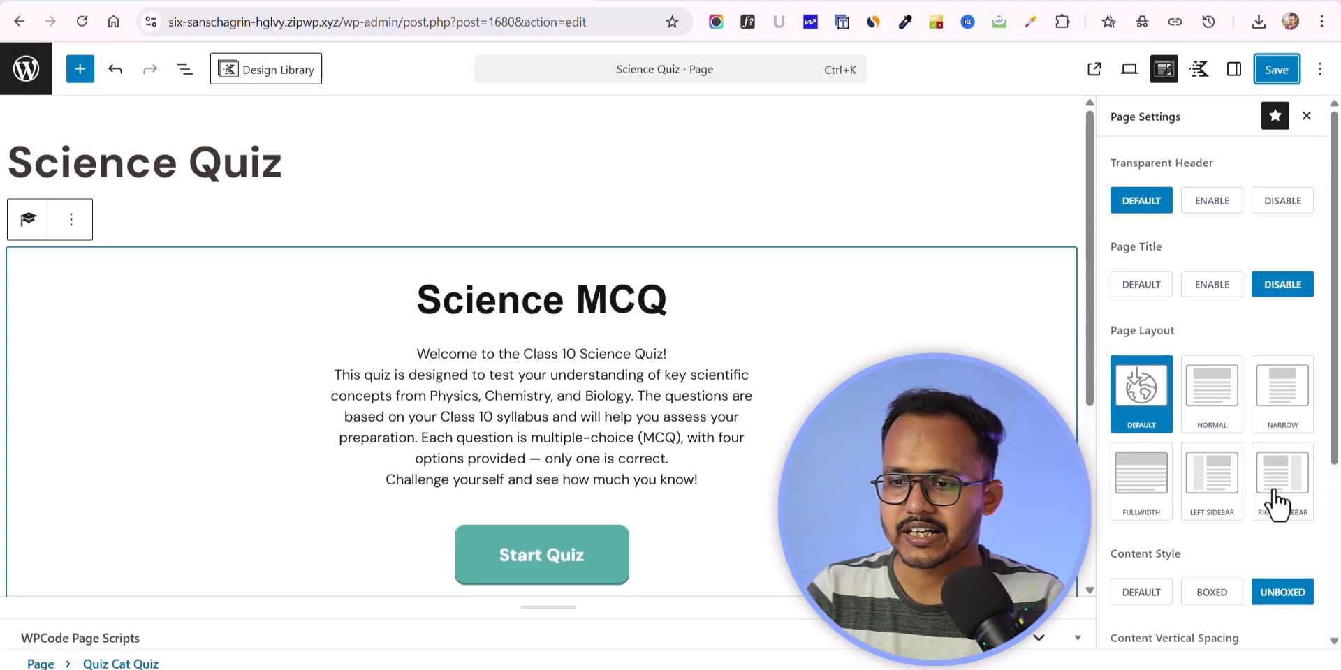
click(1285, 405)
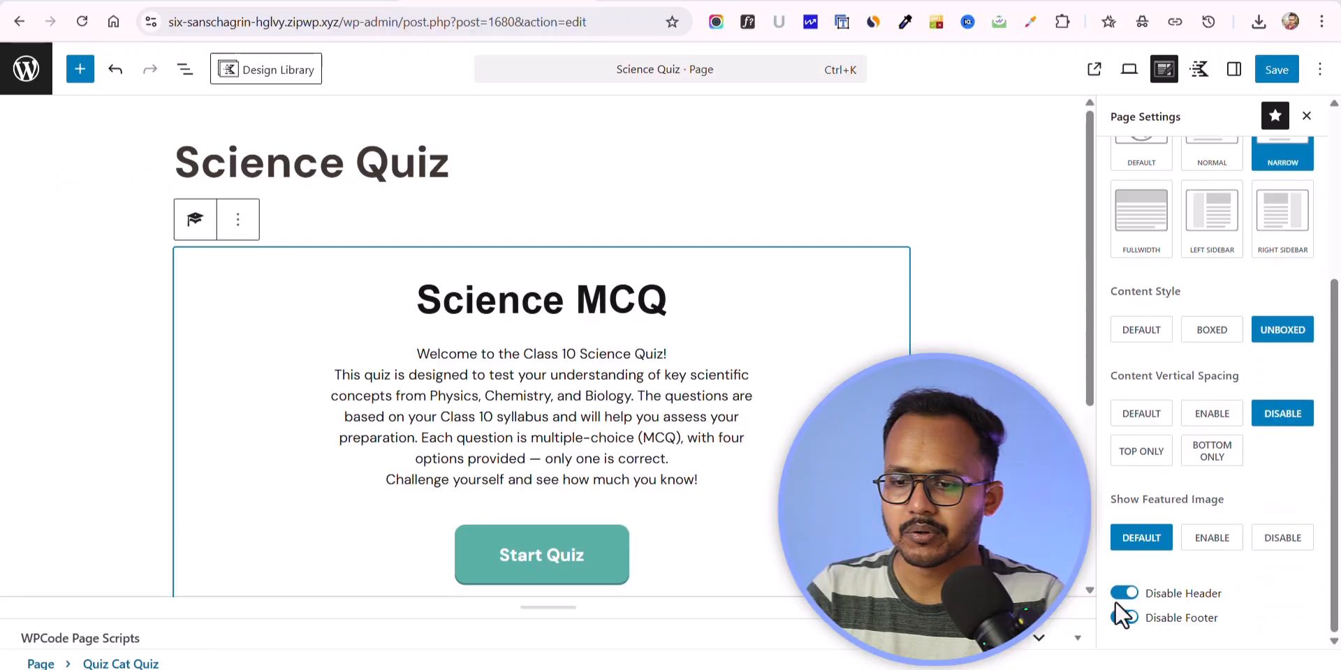
scroll(1218, 358, up, 4)
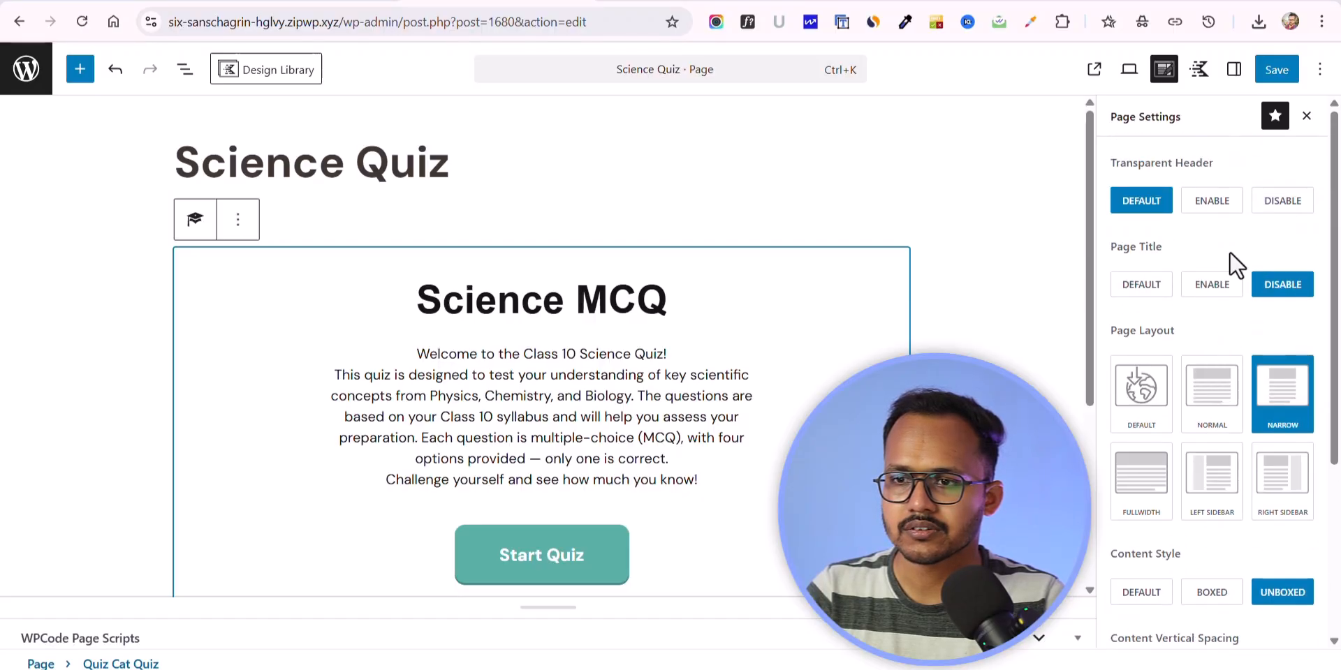
click(1272, 70)
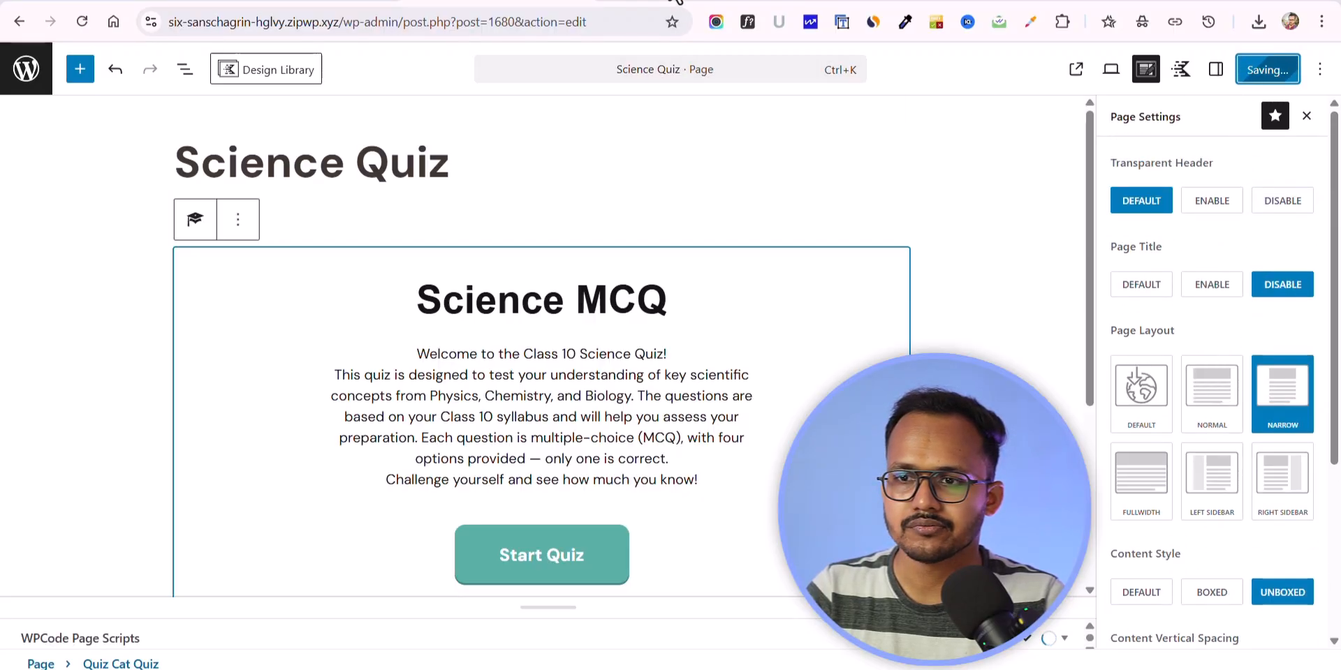
click(674, 2)
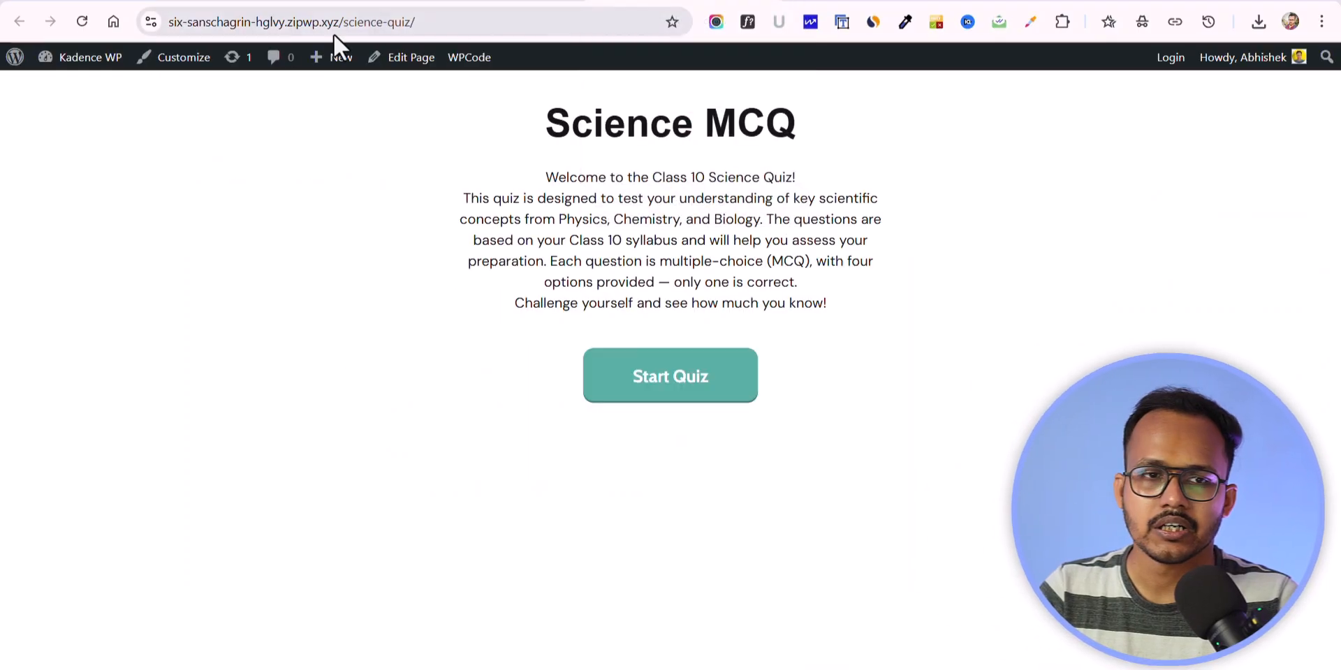
click(82, 28)
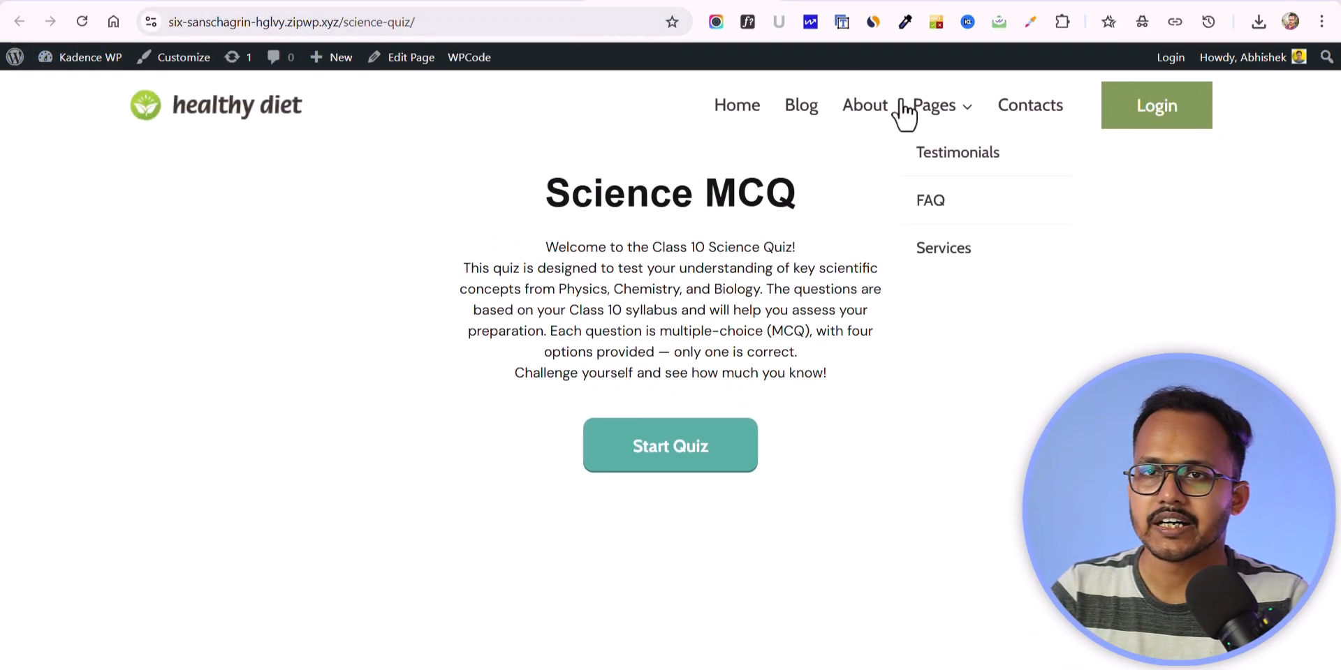